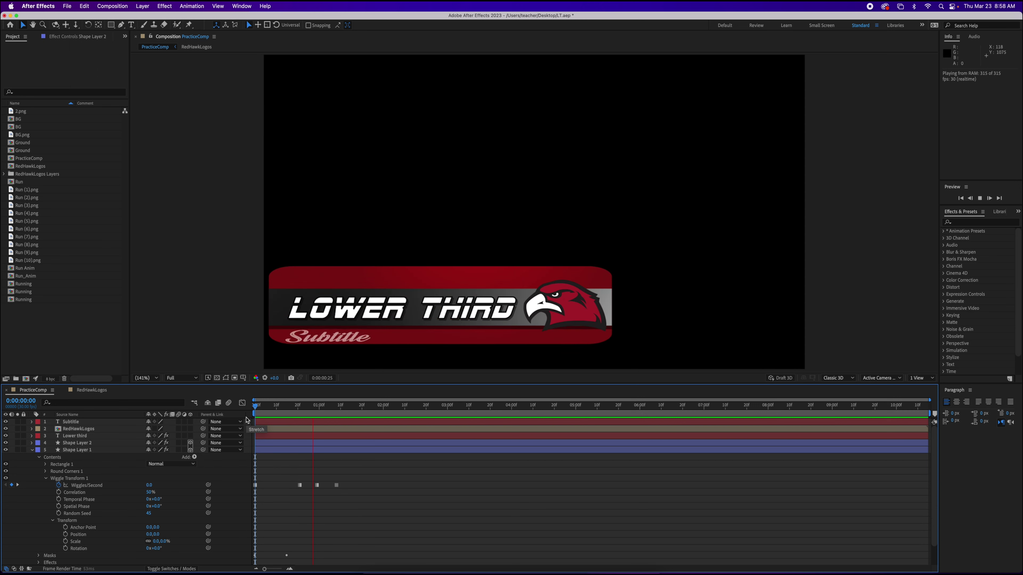
# Preview the lower-third animation in PracticeComp and stop at 0:00:01:08 to view it
pyautogui.press('space')
pyautogui.moveTo(350, 413)
pyautogui.mouseDown()
pyautogui.moveTo(245, 421)
pyautogui.moveTo(333, 422)
pyautogui.mouseUp()
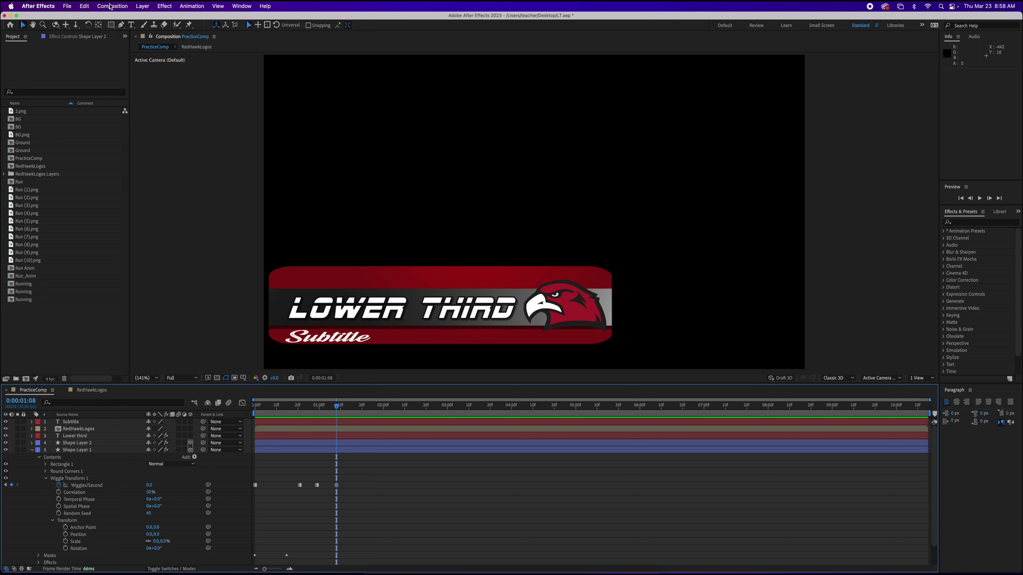
# Create a new composition named "Lower Third" with the 1920x1080, 30 fps preset
pyautogui.click(113, 7)
pyautogui.click(118, 19)
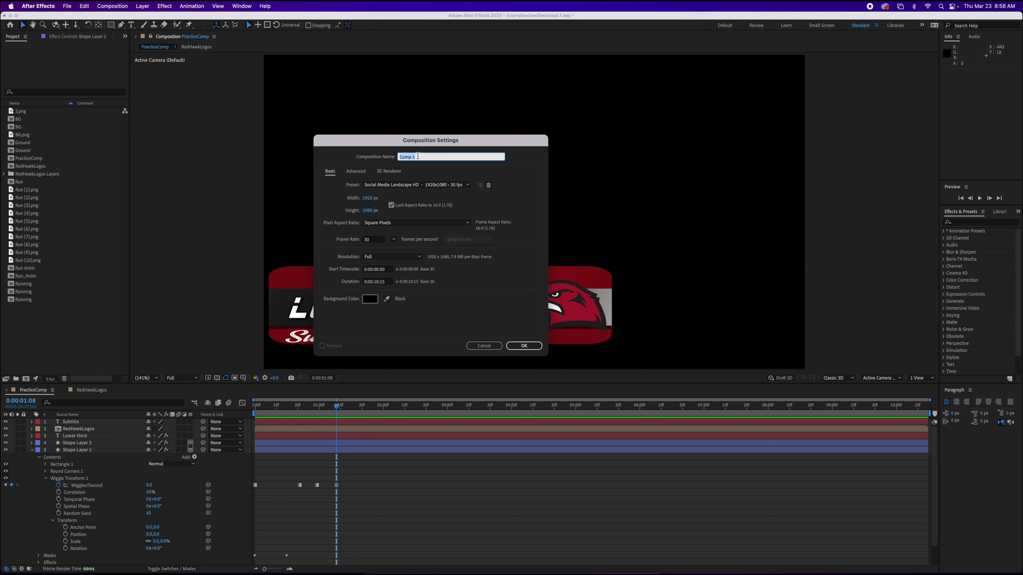
pyautogui.write('Lower Third')
pyautogui.click(524, 345)
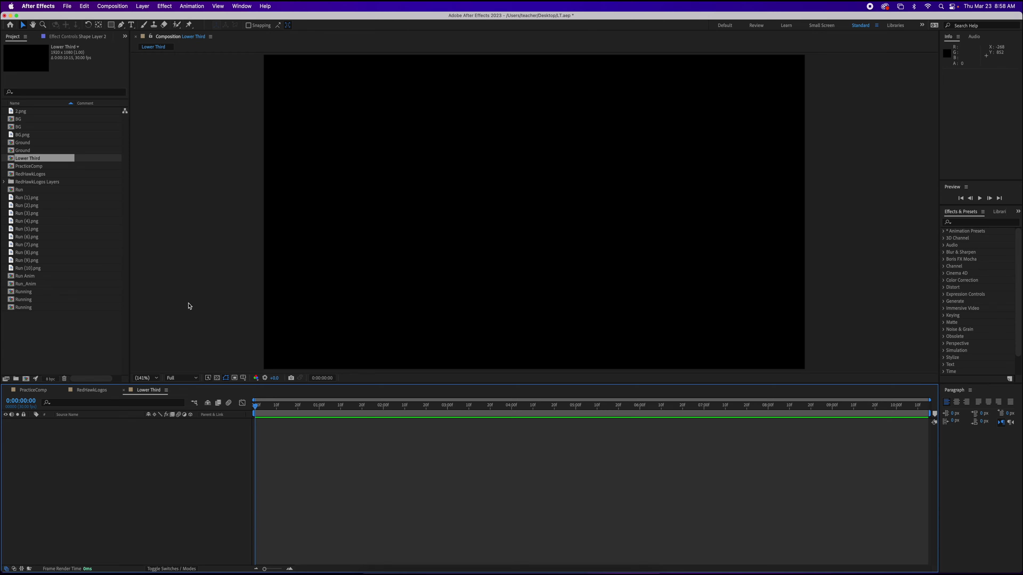
# Draw a wide red rectangle in the lower-left area of the Lower Third composition
pyautogui.click(111, 25)
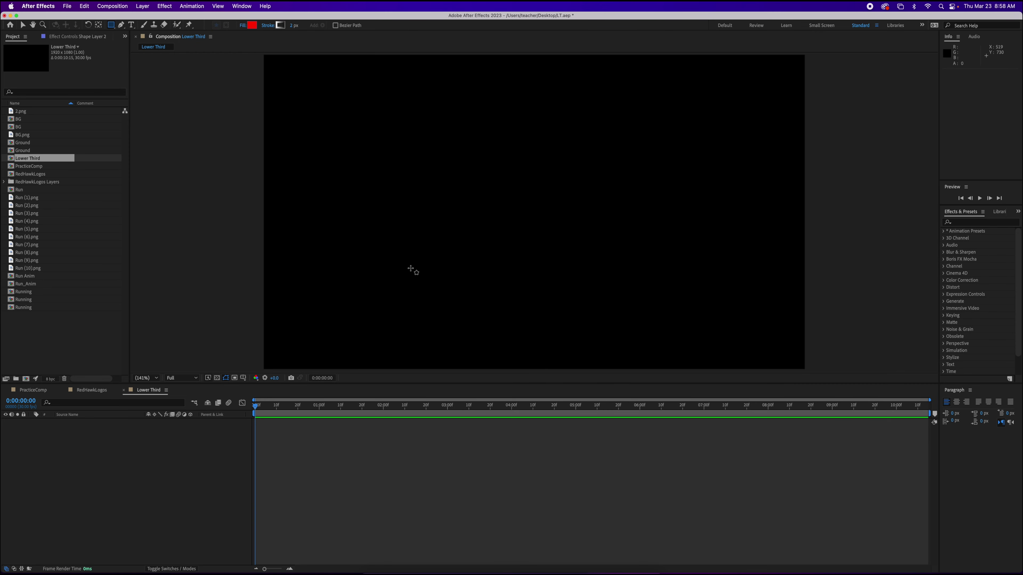
pyautogui.moveTo(283, 254); pyautogui.dragTo(556, 339)
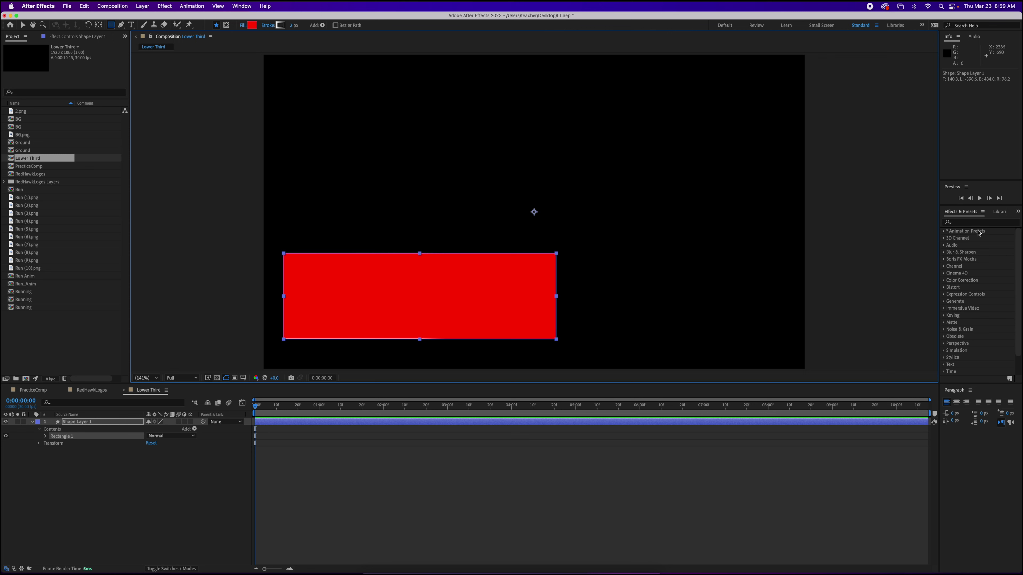
# Apply the Gradient Ramp effect to the red rectangle and set its shape to Radial Ramp
pyautogui.click(965, 222)
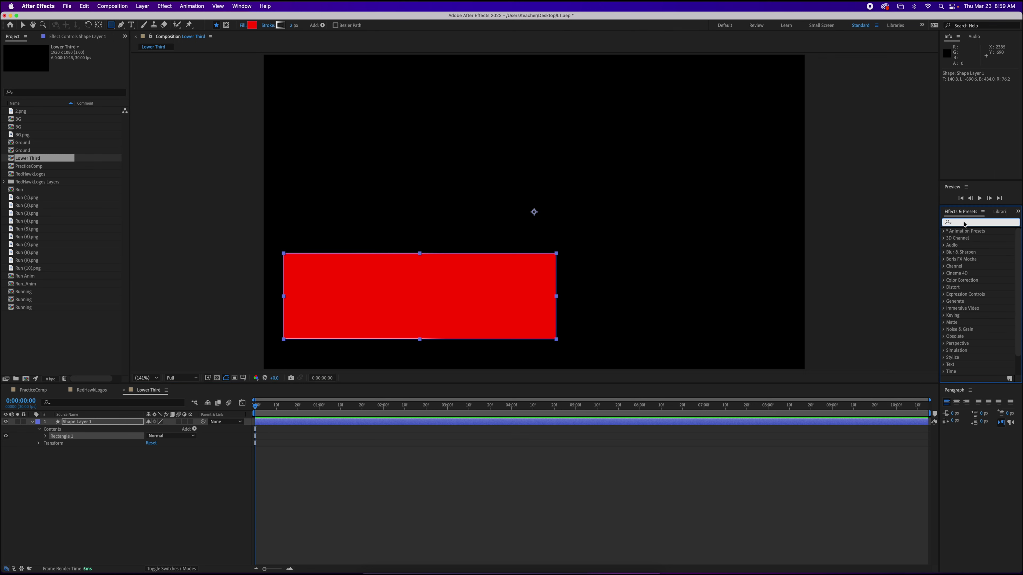
pyautogui.write('Grad')
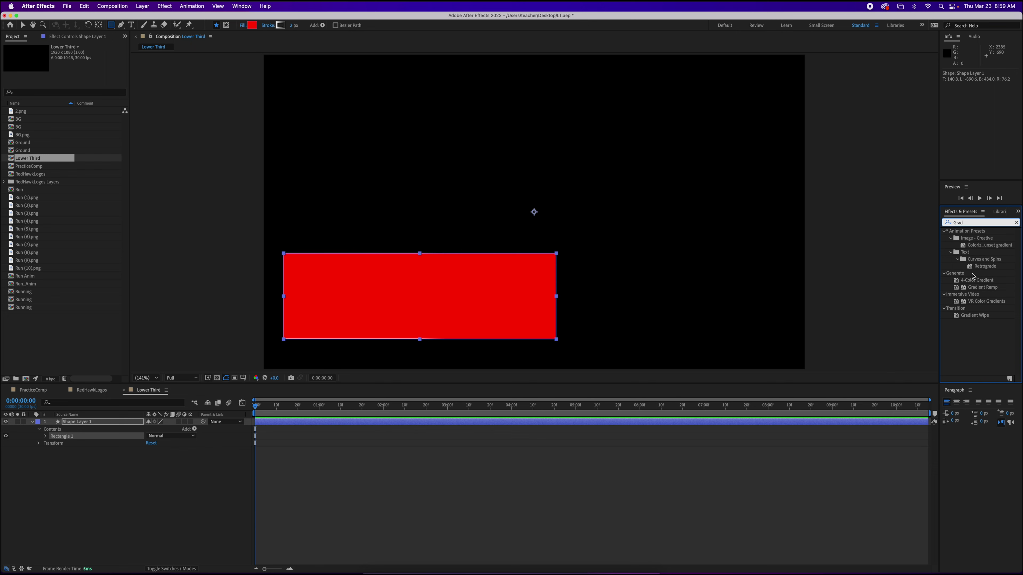
pyautogui.moveTo(981, 291); pyautogui.dragTo(475, 322)
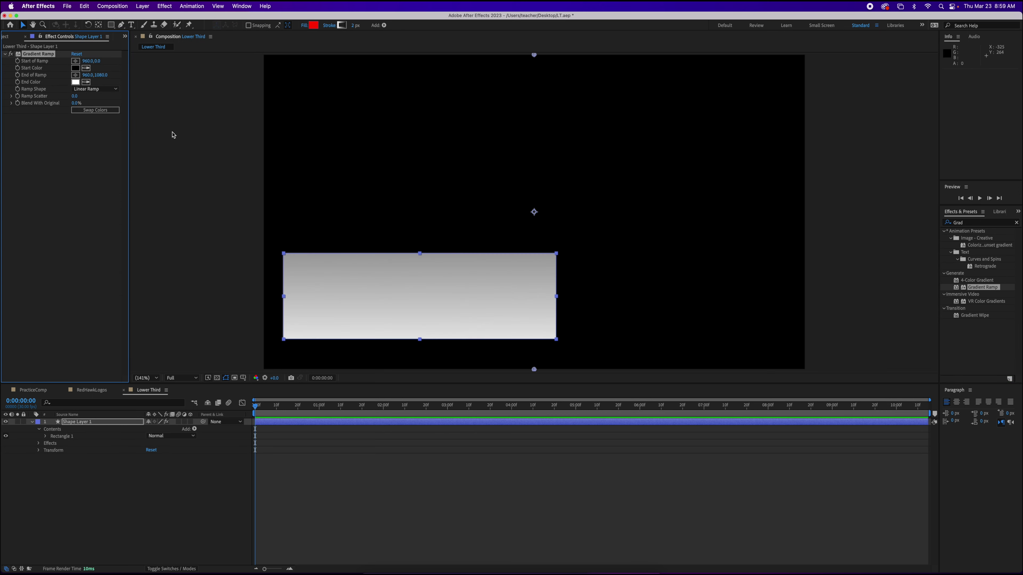
pyautogui.click(94, 89)
pyautogui.click(98, 112)
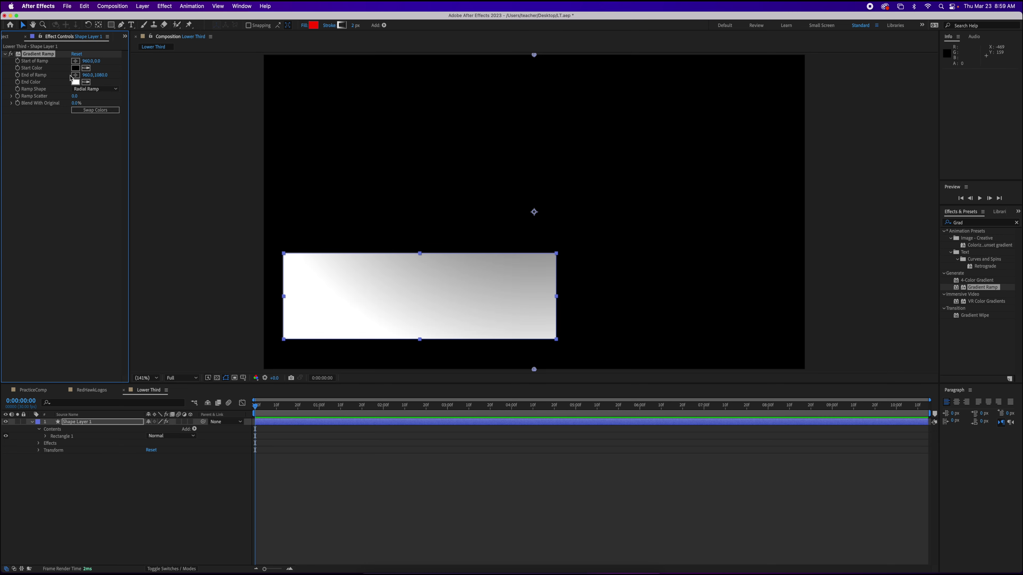
# Set the Gradient Ramp's start color to bright red FD0000 and its end color to dark red 620101
pyautogui.click(75, 68)
pyautogui.moveTo(332, 175); pyautogui.dragTo(354, 169)
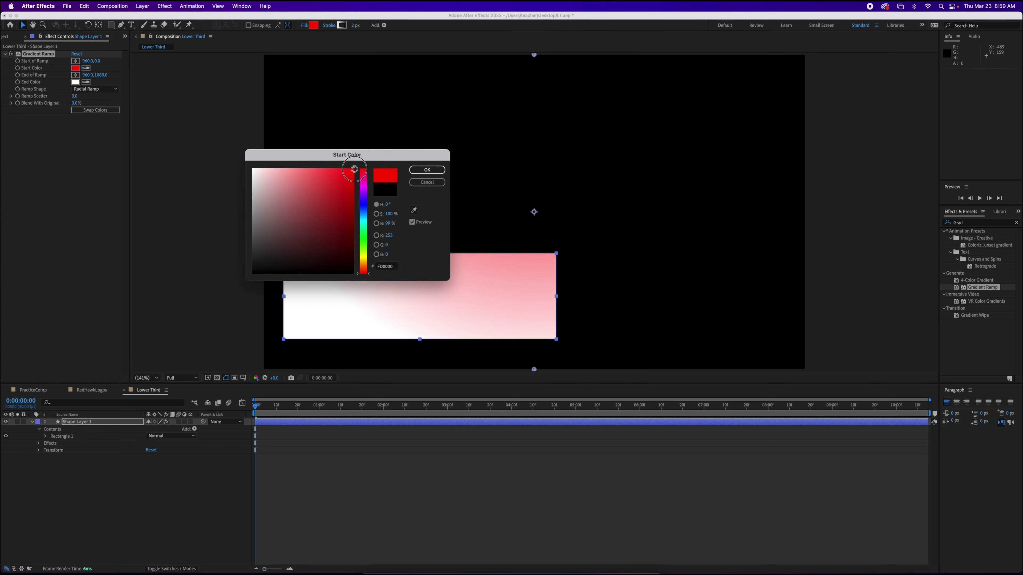
pyautogui.click(427, 169)
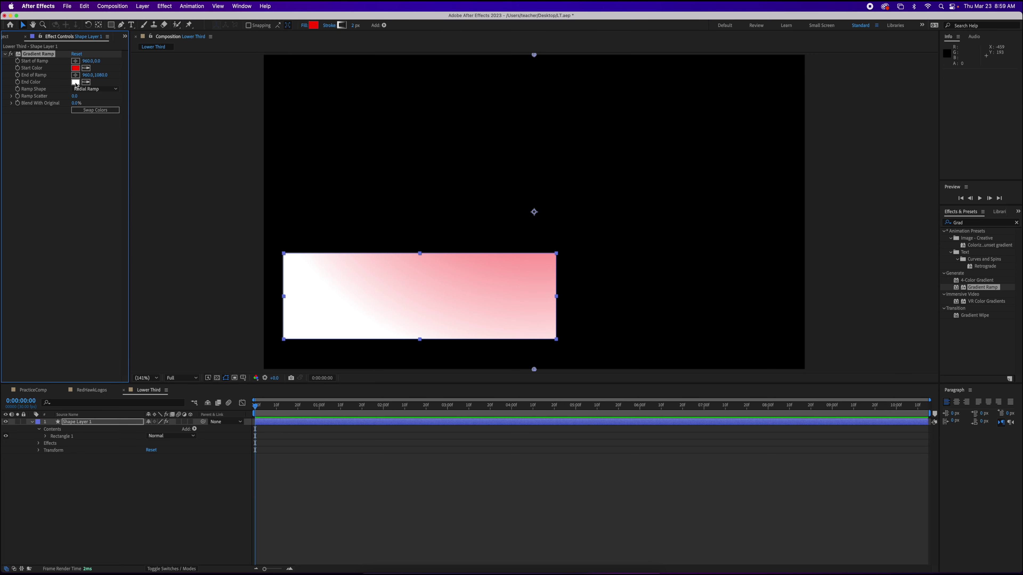
pyautogui.click(76, 82)
pyautogui.moveTo(332, 213); pyautogui.dragTo(353, 233)
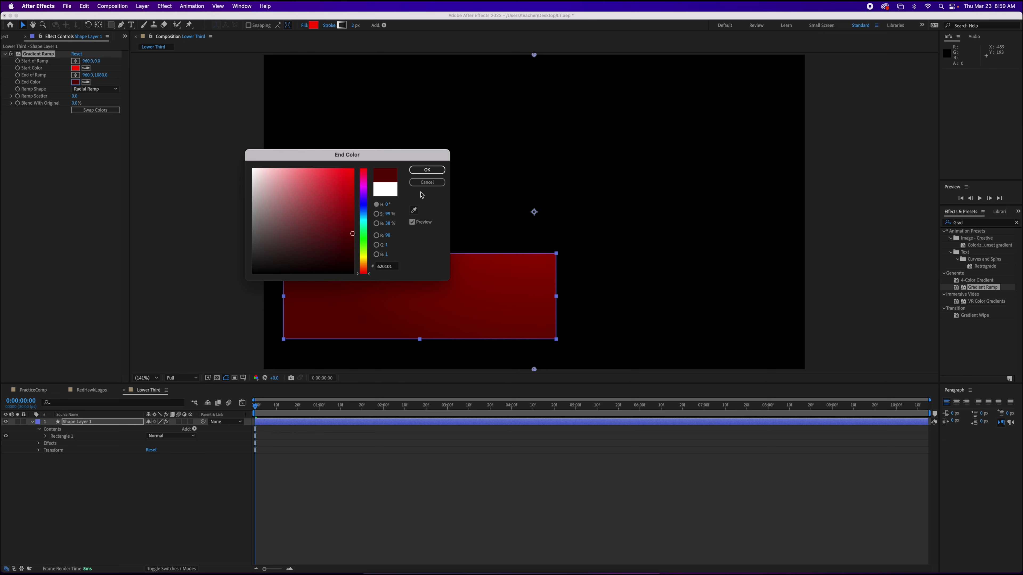
pyautogui.click(427, 170)
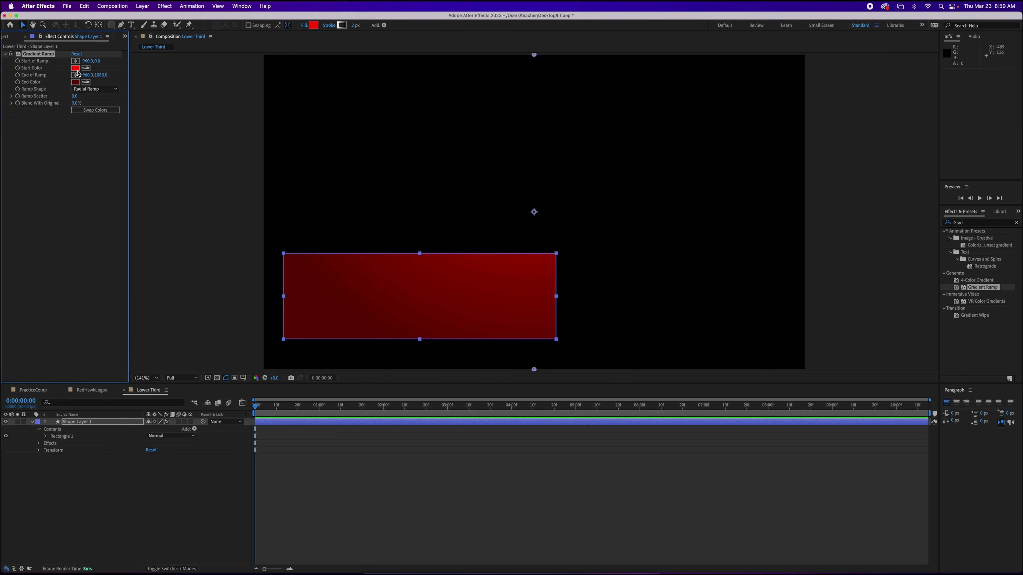
# Place the Start of Ramp at the rectangle's center and change the end color to a lighter dark red
pyautogui.click(76, 61)
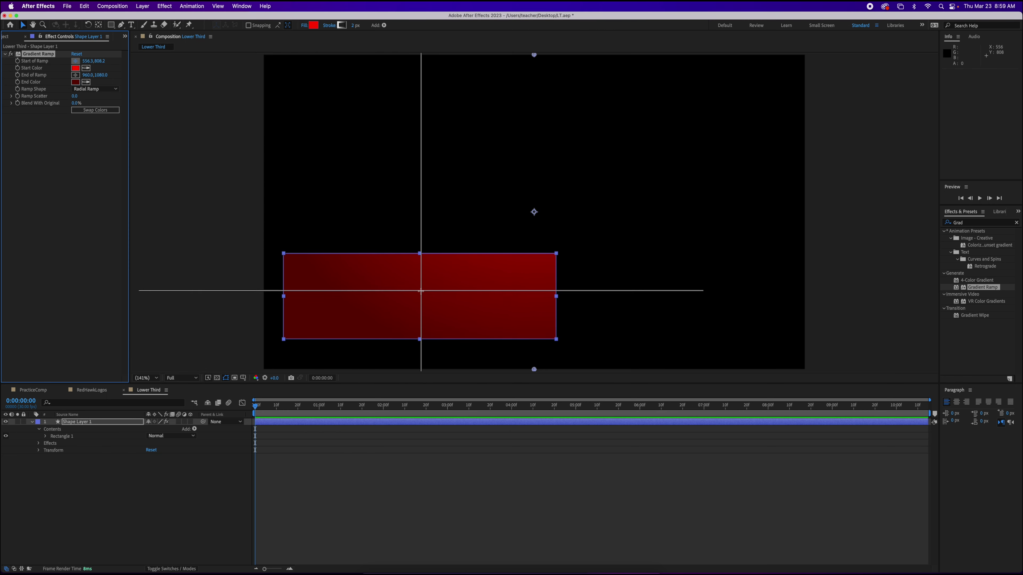
pyautogui.click(419, 299)
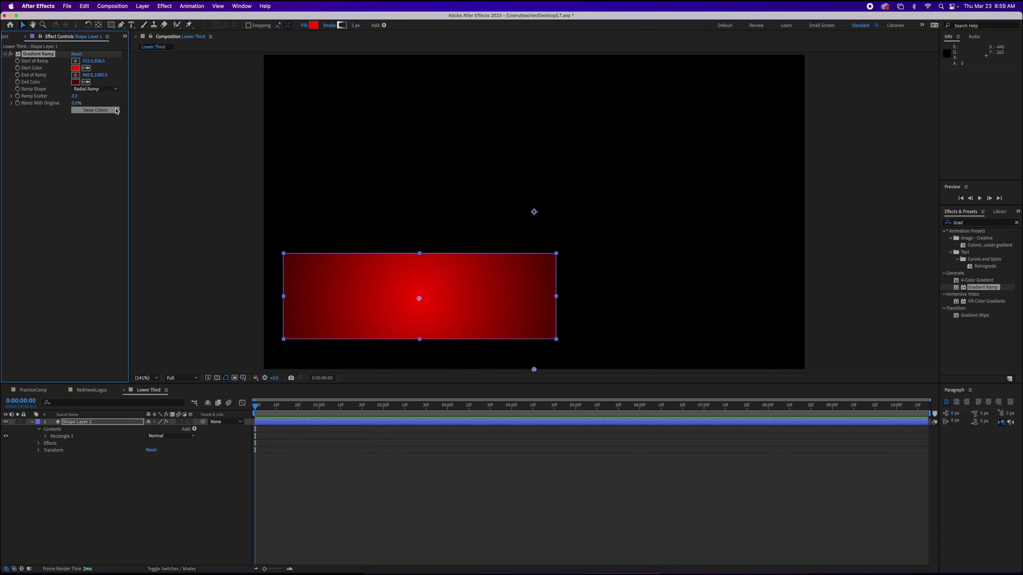
pyautogui.click(76, 81)
pyautogui.click(353, 204)
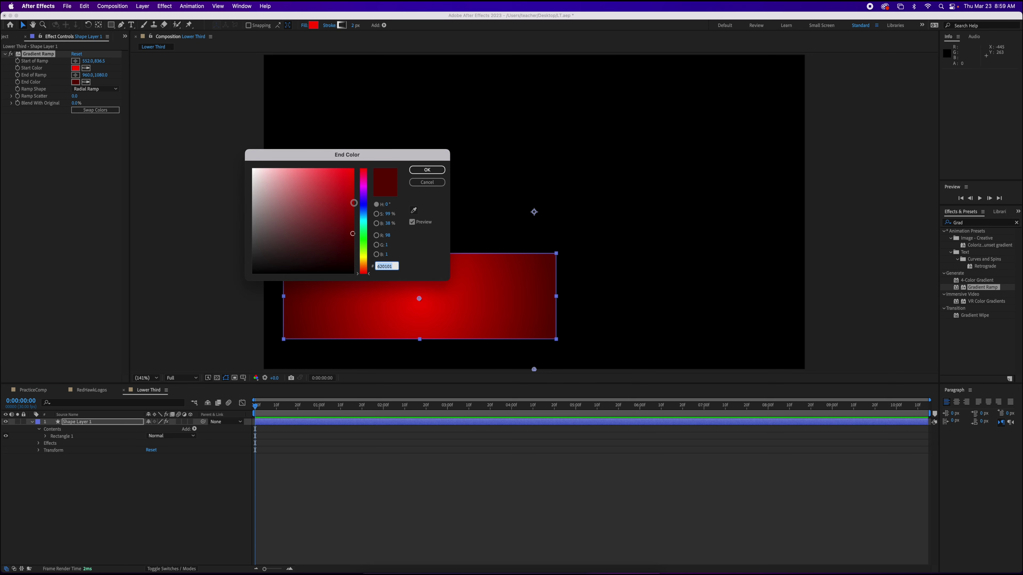
pyautogui.click(427, 170)
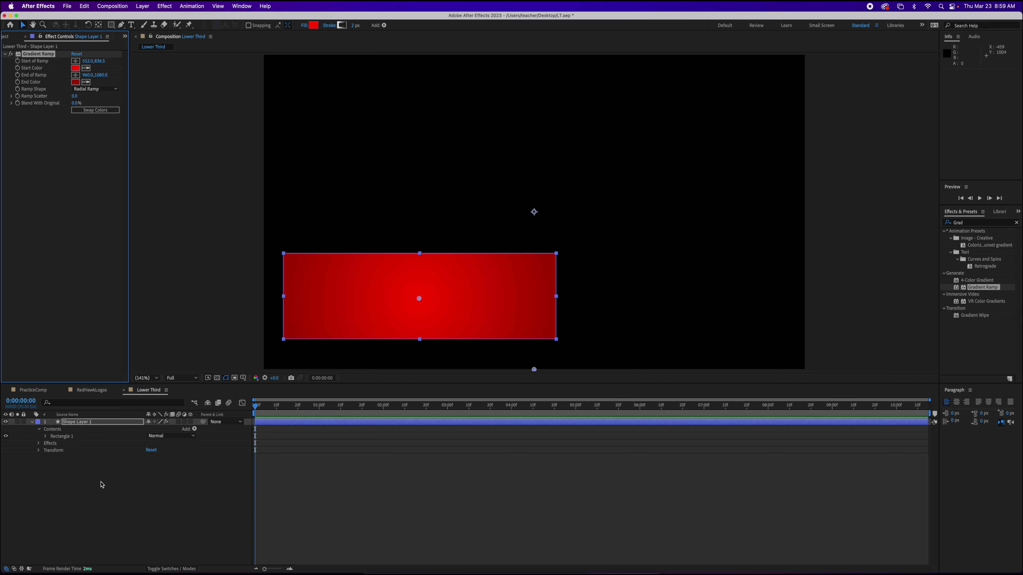
# Duplicate Shape Layer 1 and squash the copy into a thin band across the middle of the original rectangle
pyautogui.click(87, 425)
pyautogui.press('q')
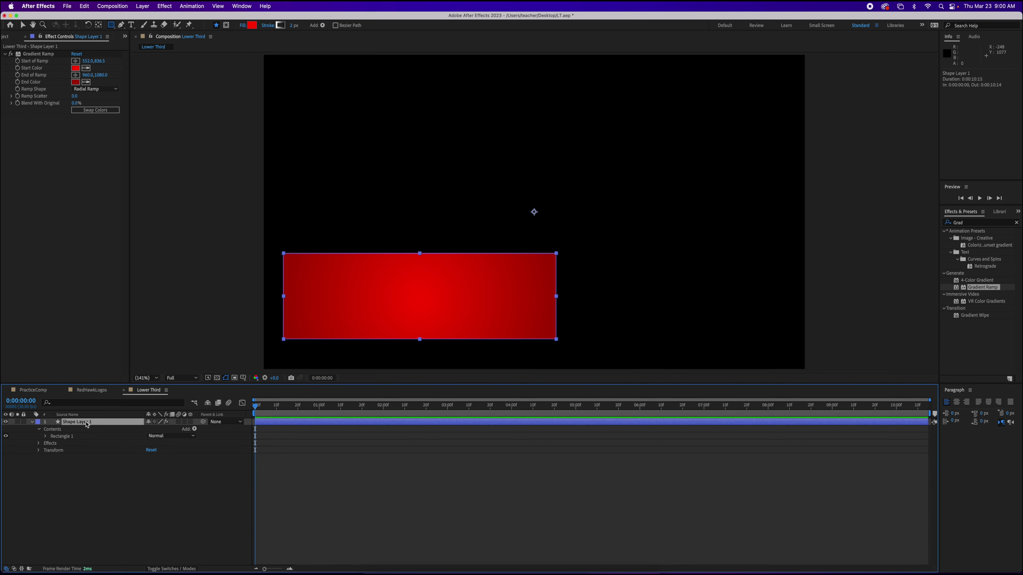
pyautogui.press('super+d')
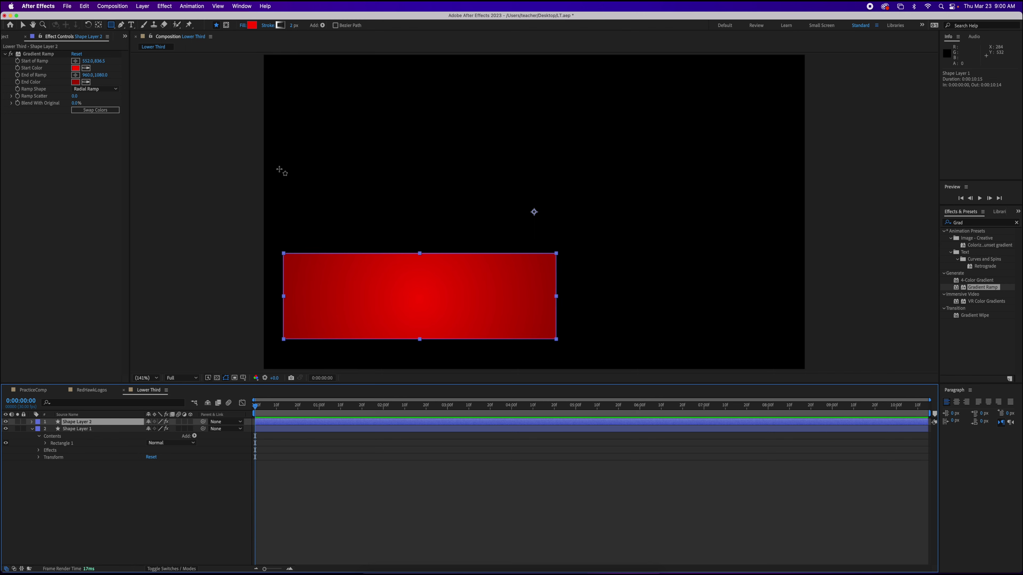
pyautogui.press('v')
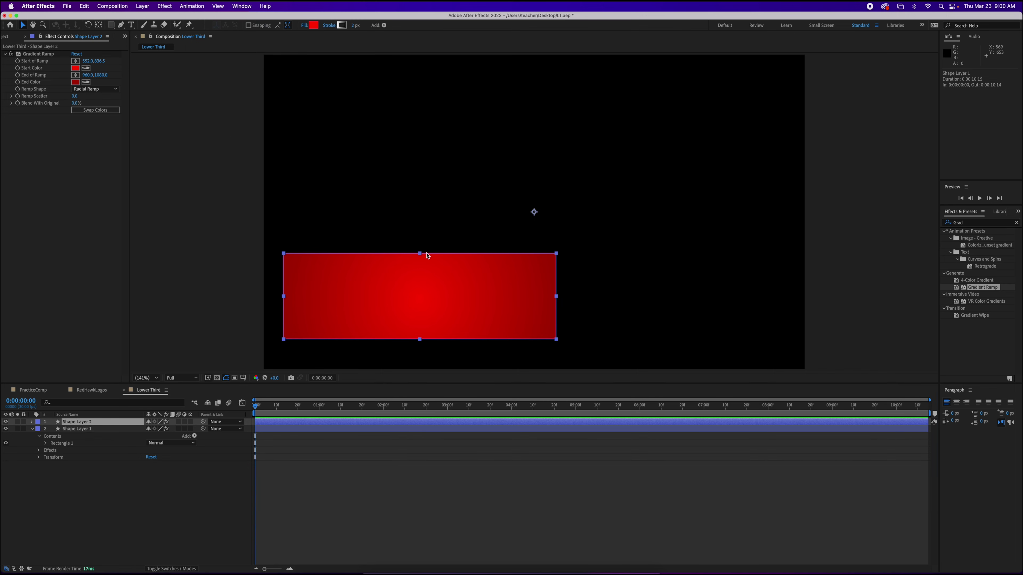
pyautogui.moveTo(420, 256); pyautogui.dragTo(401, 297)
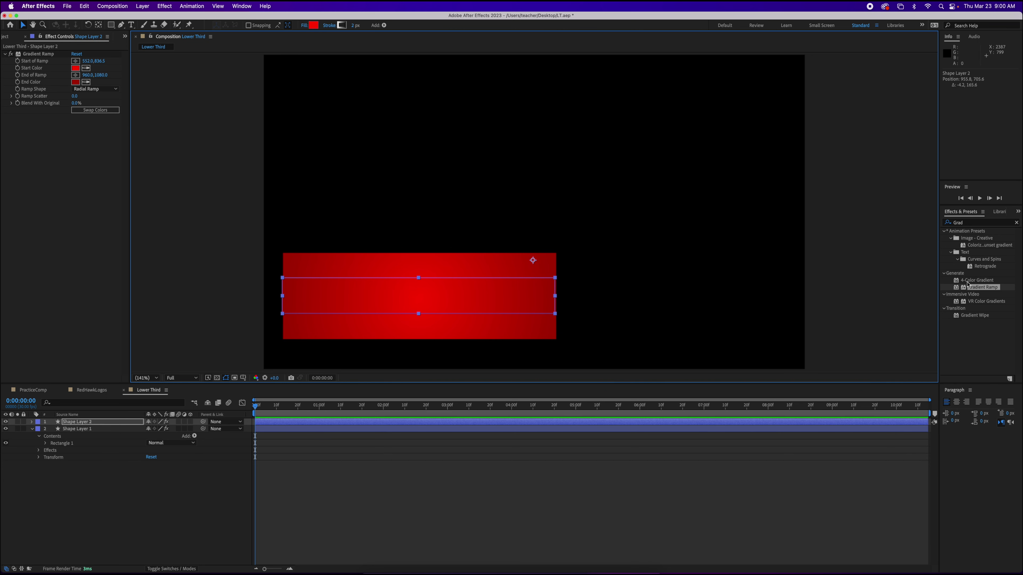
# Apply the 4-Color Gradient effect to the thin band and delete its Gradient Ramp effect
pyautogui.moveTo(972, 282); pyautogui.dragTo(526, 304)
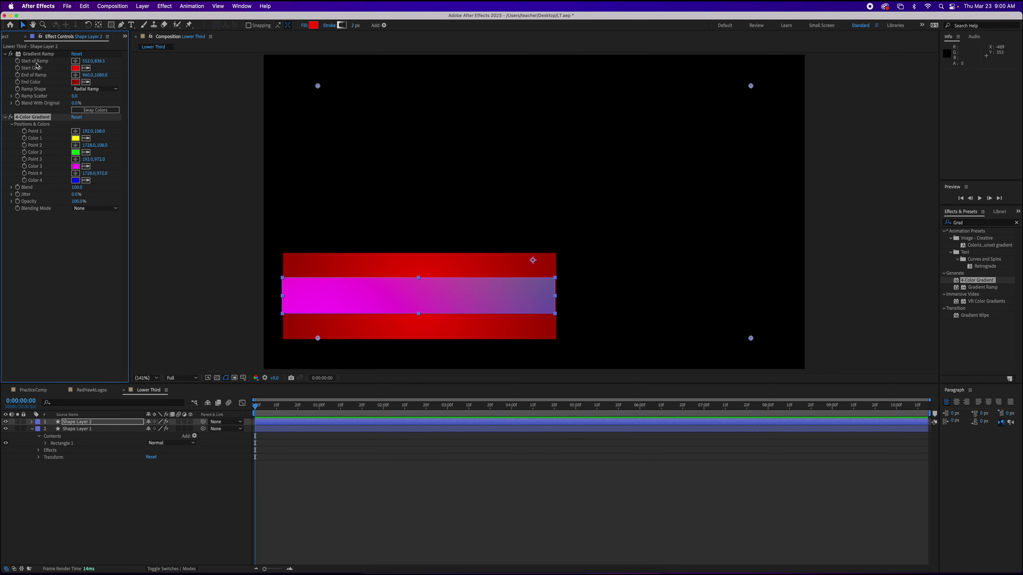
pyautogui.click(40, 55)
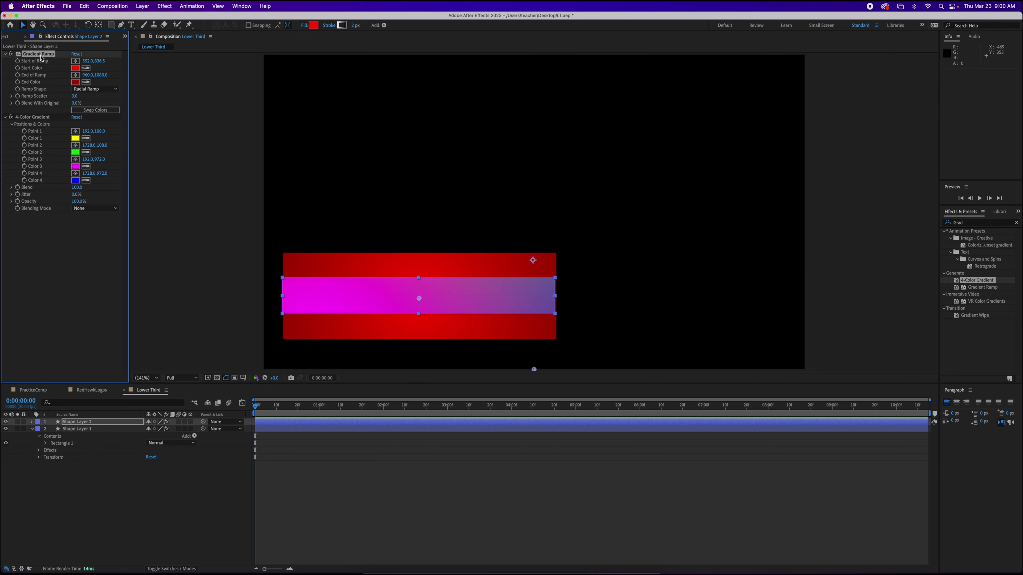
pyautogui.press('Delete')
pyautogui.click(35, 56)
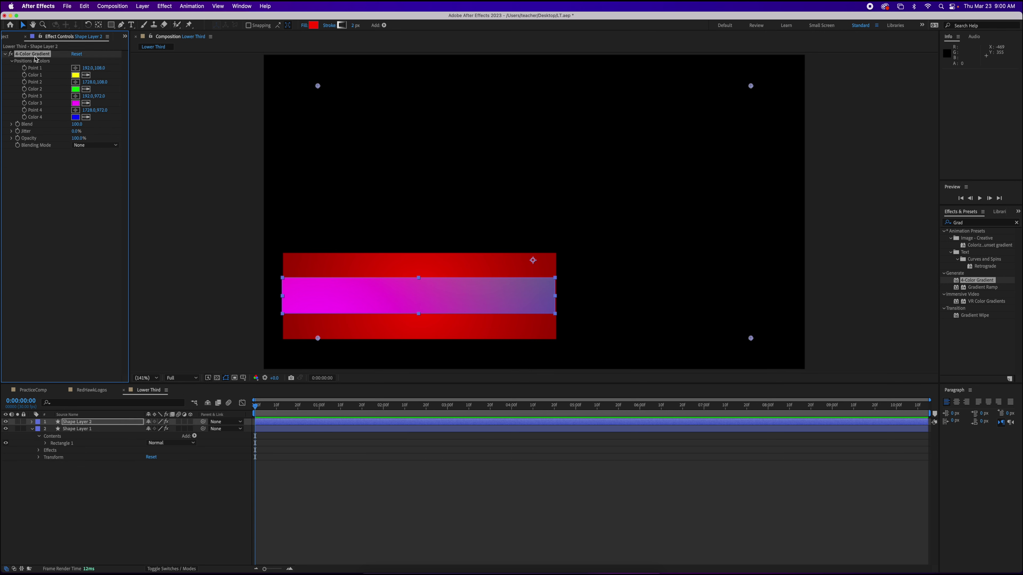
# Set the 4-Color Gradient's Color 1 to near-black and Color 2 to dark gray 383938
pyautogui.click(75, 76)
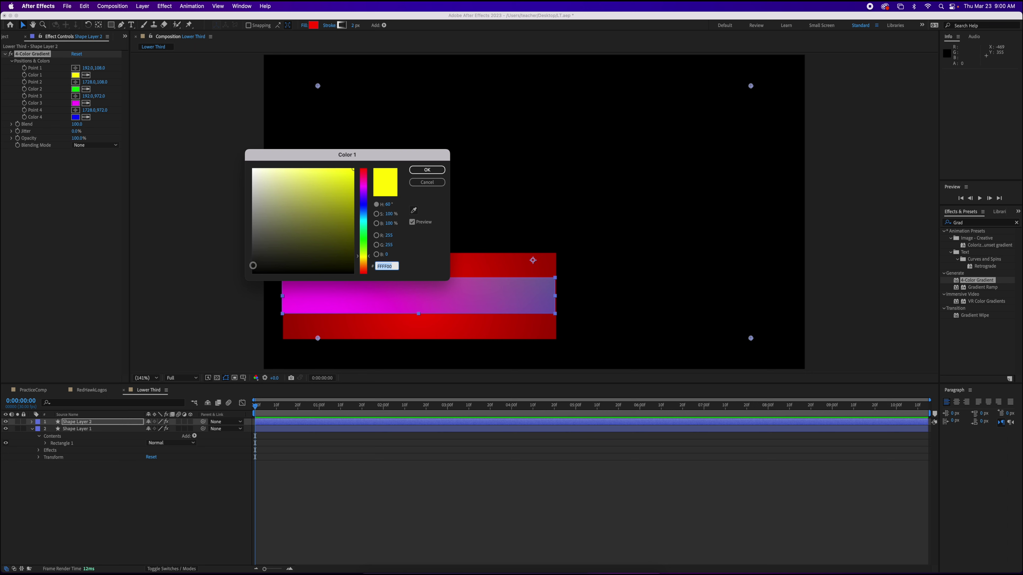
pyautogui.click(253, 266)
pyautogui.click(421, 170)
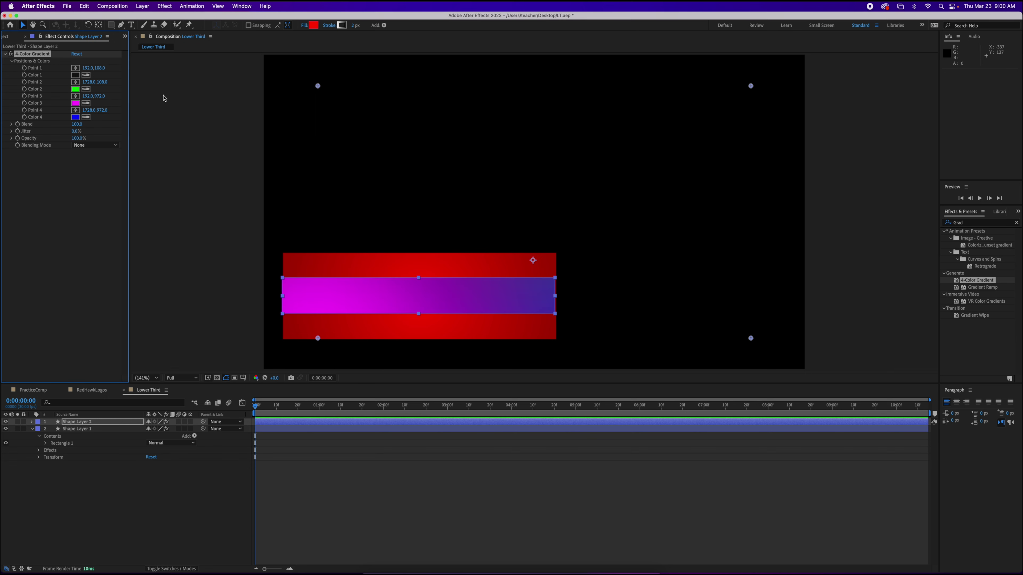
pyautogui.click(76, 90)
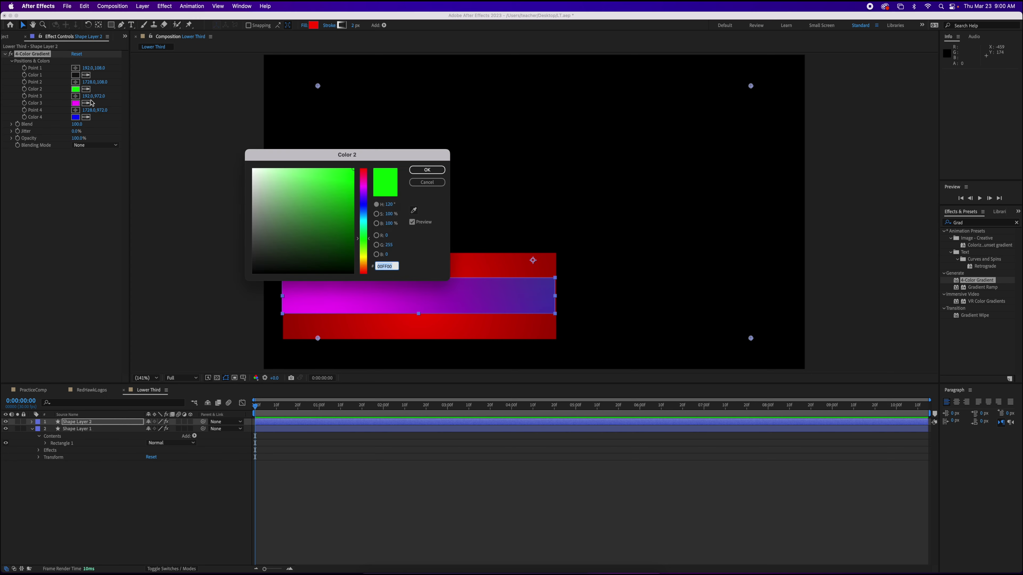
pyautogui.click(254, 250)
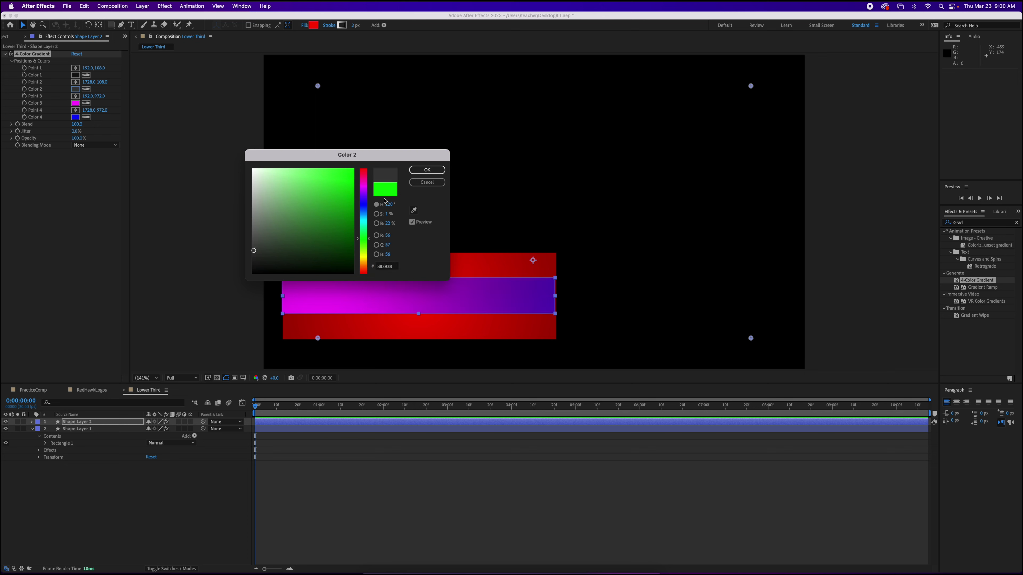
pyautogui.click(427, 170)
# Set the 4-Color Gradient's Color 3 to near-black and Color 4 to dark gray 3A3A3B
pyautogui.click(74, 105)
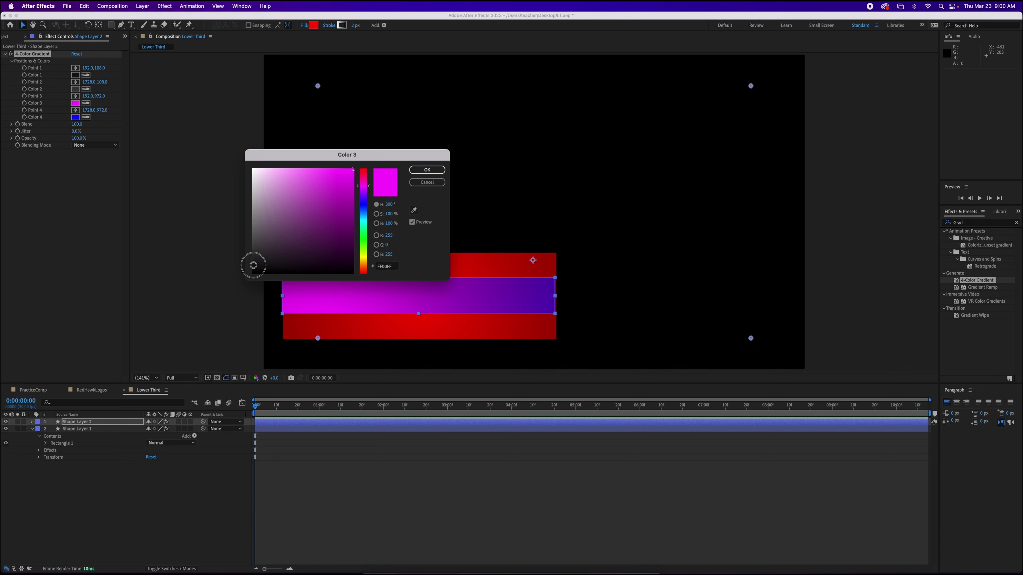
pyautogui.click(253, 266)
pyautogui.click(427, 169)
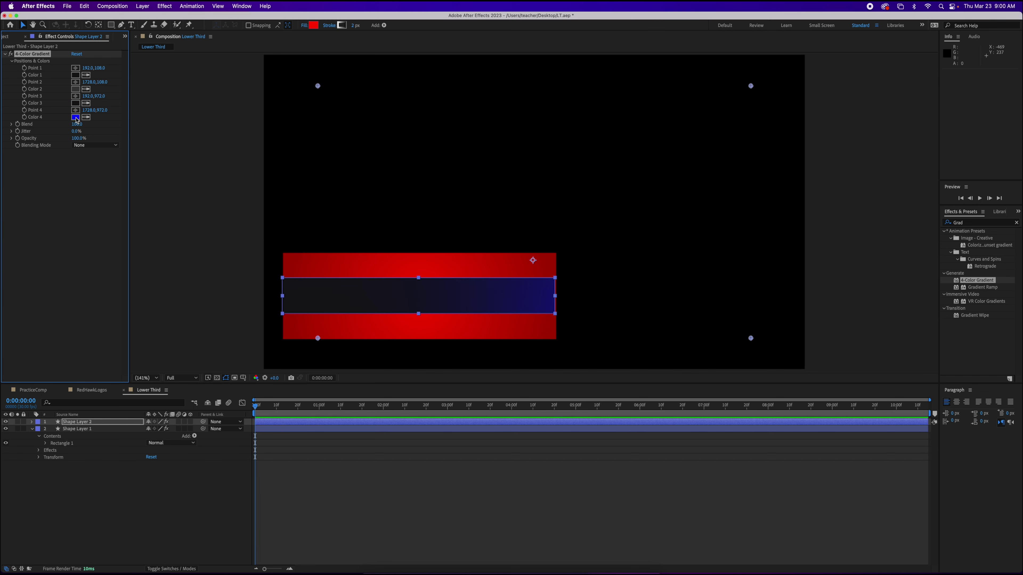
pyautogui.click(76, 119)
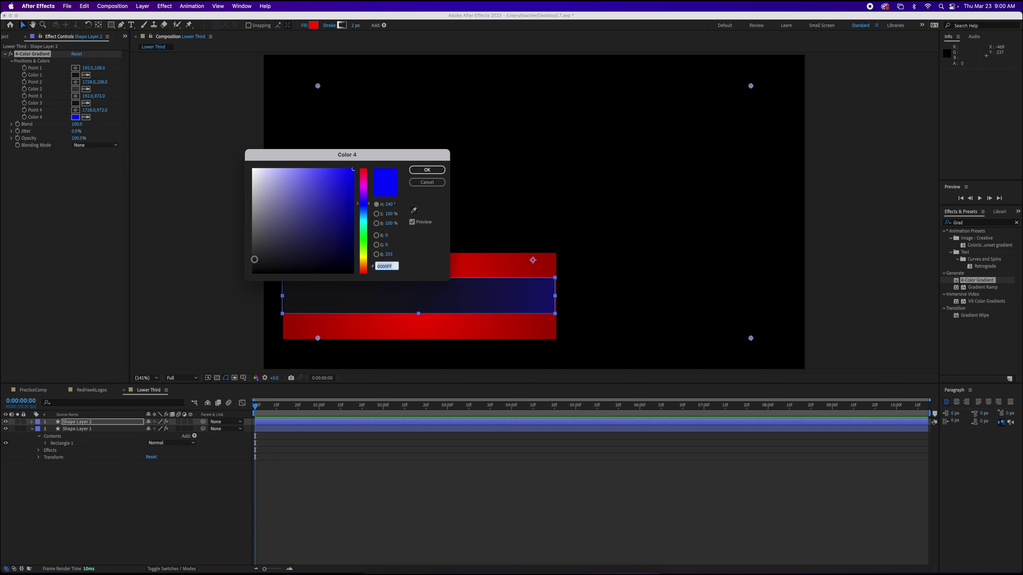
pyautogui.click(253, 249)
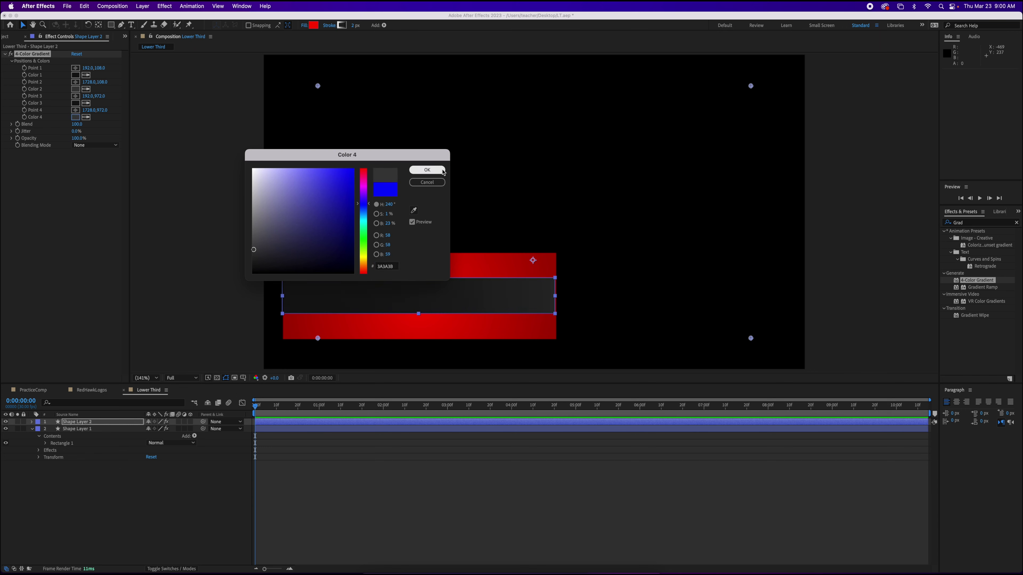
pyautogui.click(427, 170)
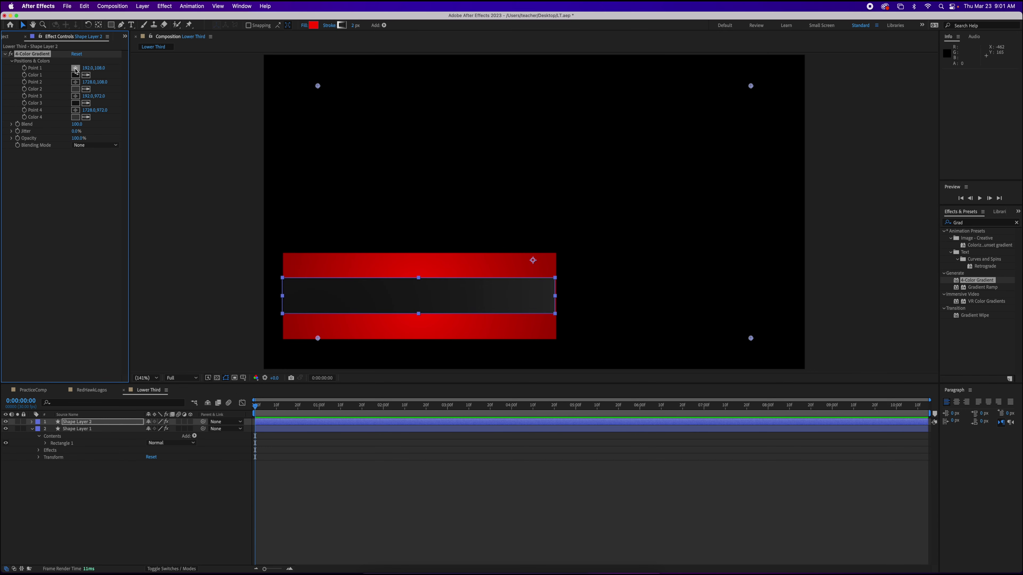
# Place gradient Point 1 near the band's left end and Point 2 at the band's center
pyautogui.click(297, 286)
pyautogui.click(76, 83)
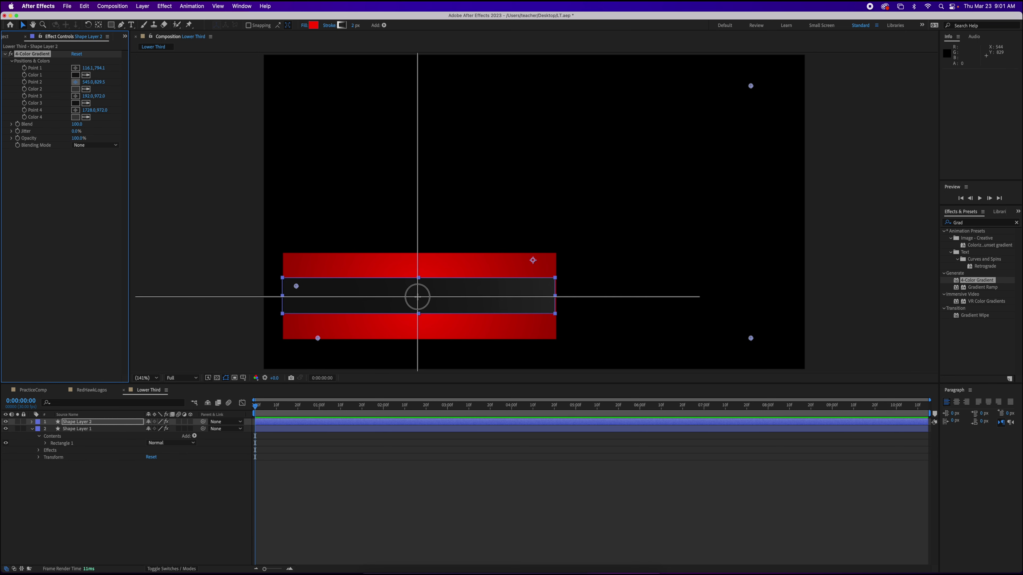
pyautogui.click(417, 297)
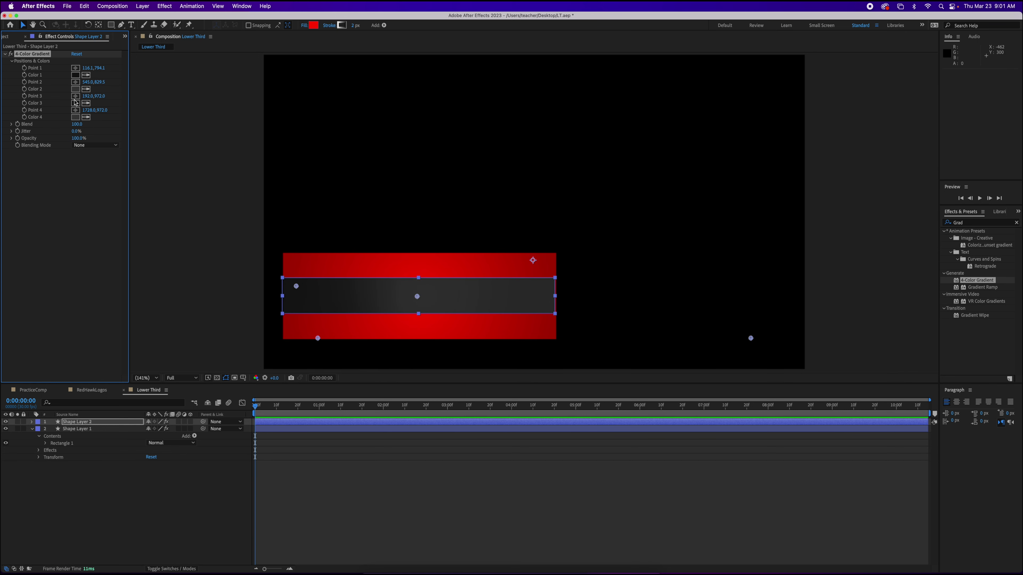
# Place the 4-Color Gradient's Point 3 near the band's right end and Point 4 at its lower center
pyautogui.click(75, 96)
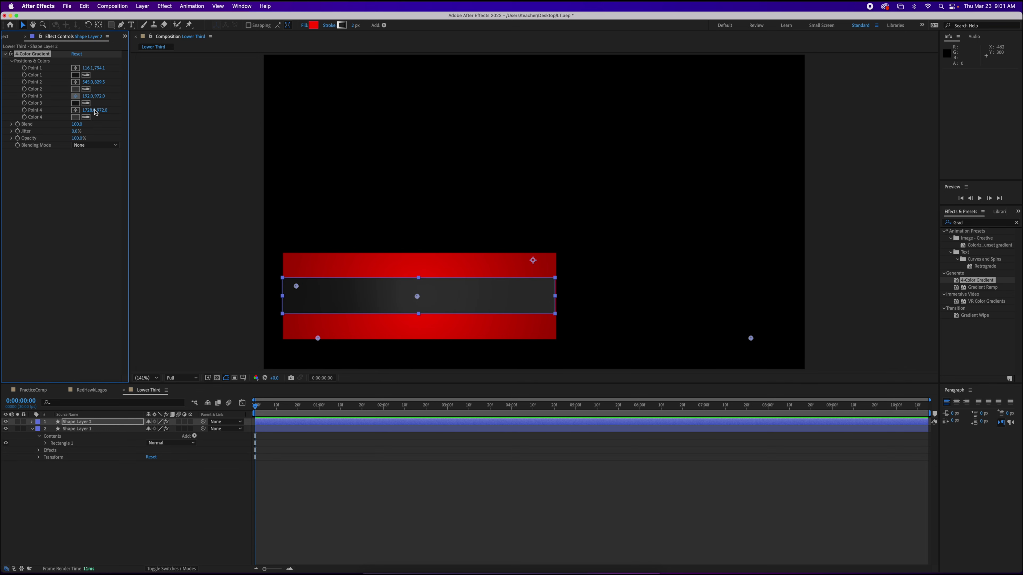
pyautogui.click(542, 309)
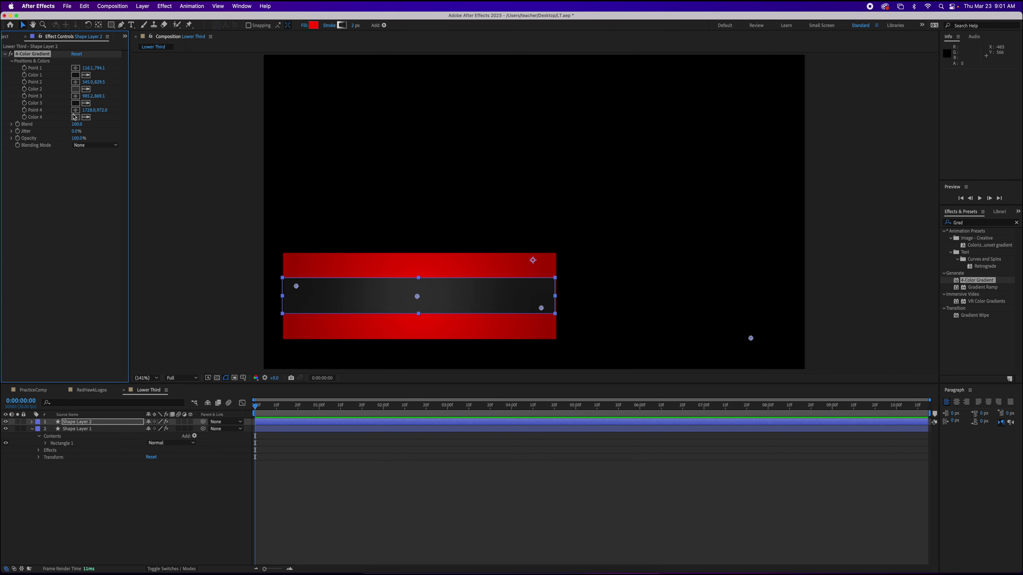
pyautogui.click(75, 111)
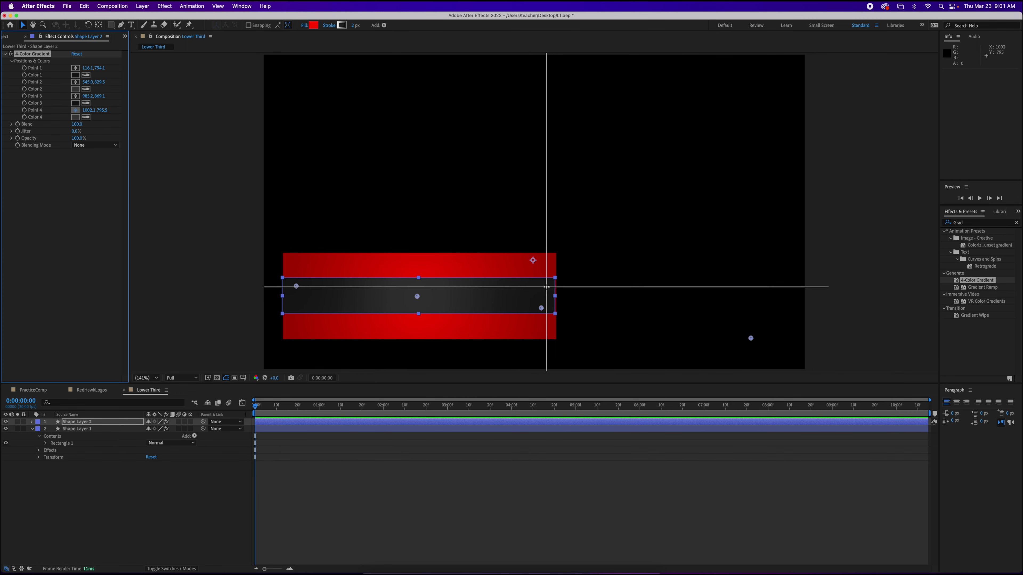
pyautogui.click(417, 306)
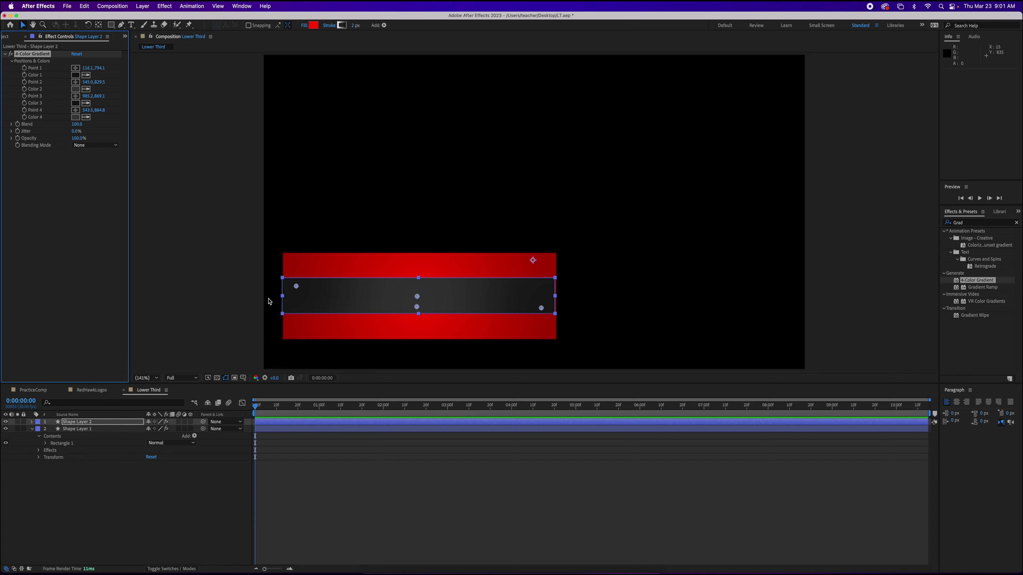
# Nudge the dark band slightly right and down so its ends line up with the red rectangle
pyautogui.moveTo(326, 299); pyautogui.dragTo(328, 299)
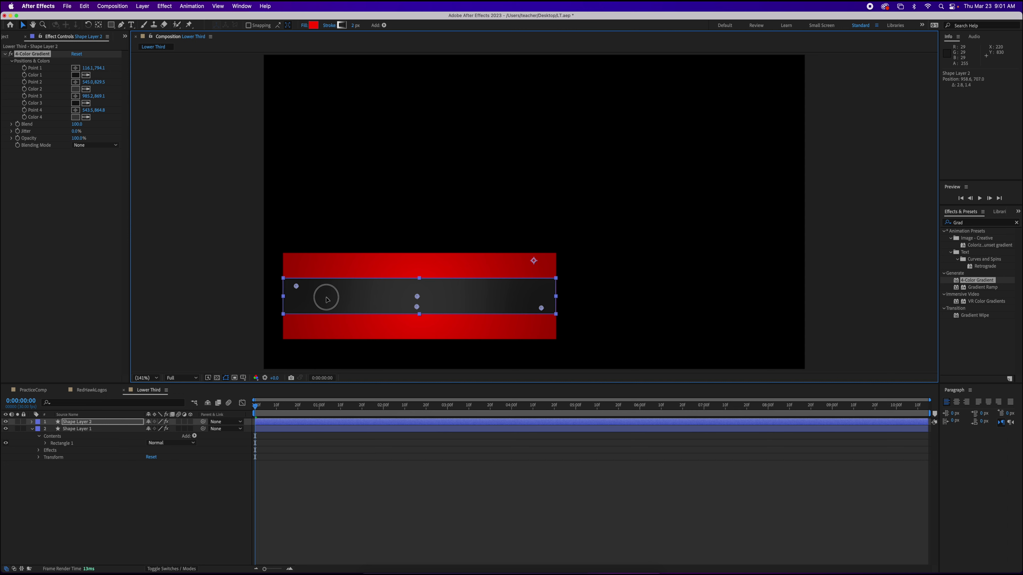
pyautogui.moveTo(327, 301); pyautogui.dragTo(327, 302)
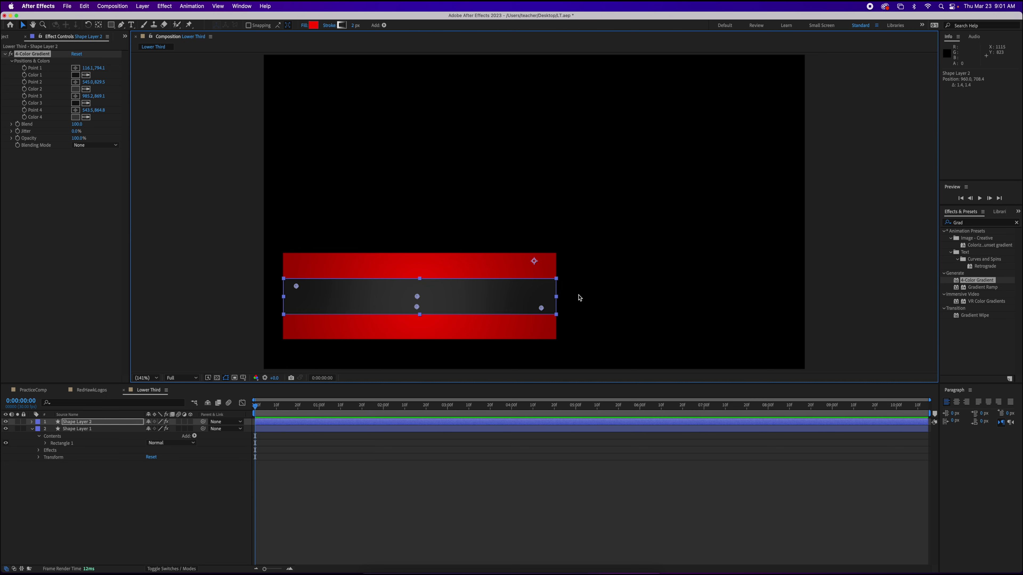
pyautogui.click(581, 298)
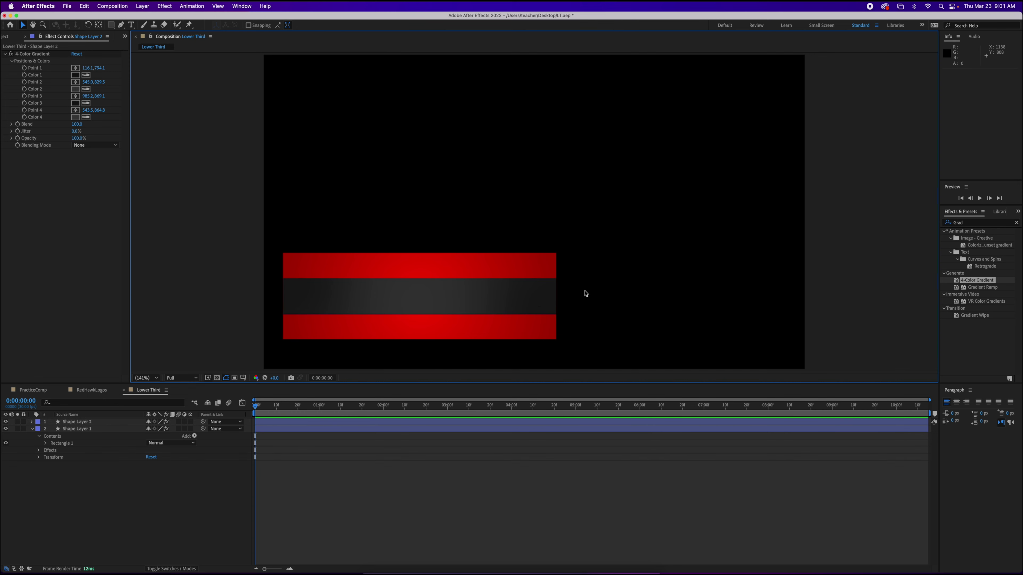
# Scrub through the PracticeComp example to examine its rounded bar and layout, and return to the Lower Third composition
pyautogui.click(39, 391)
pyautogui.moveTo(337, 410); pyautogui.dragTo(256, 423)
pyautogui.moveTo(265, 422); pyautogui.dragTo(309, 422)
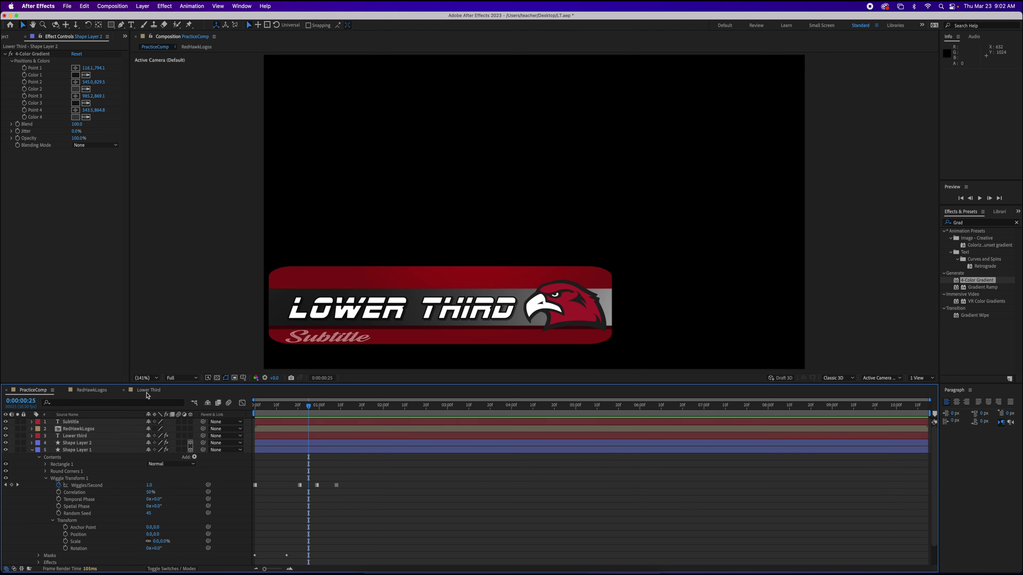
pyautogui.click(148, 390)
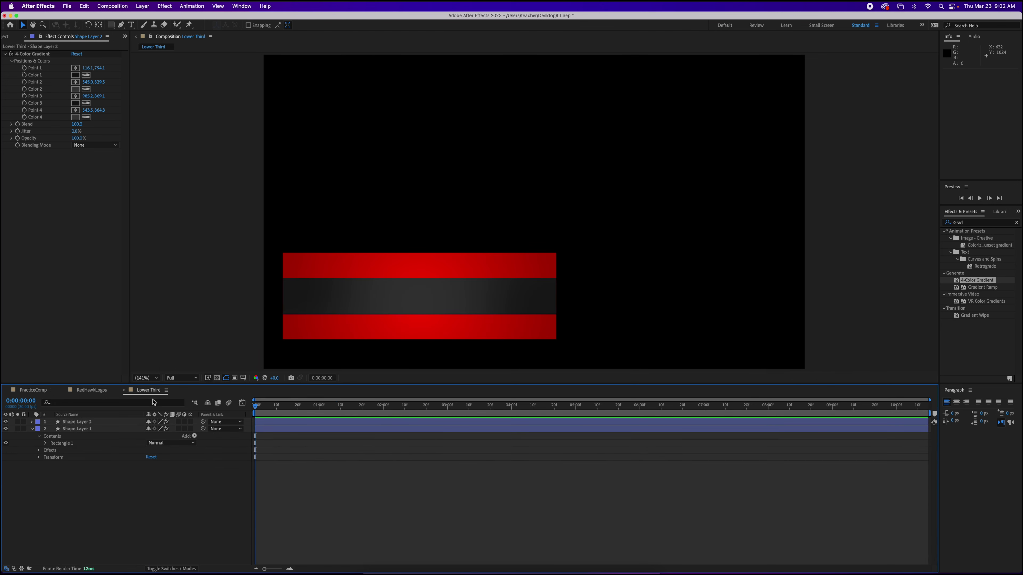
# Add Round Corners to the red rectangle's shape layer and set the radius to 63
pyautogui.click(300, 266)
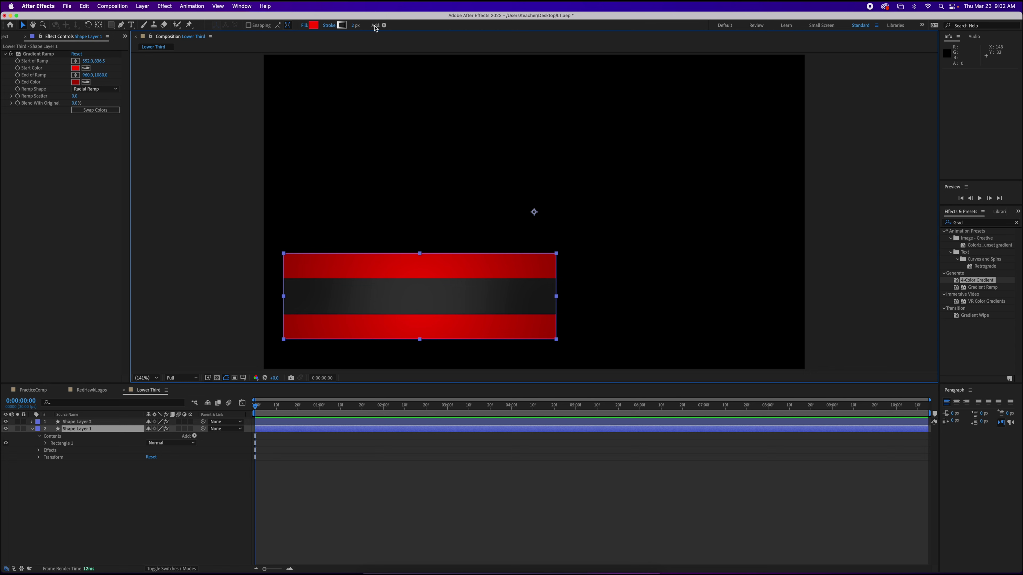
pyautogui.click(385, 25)
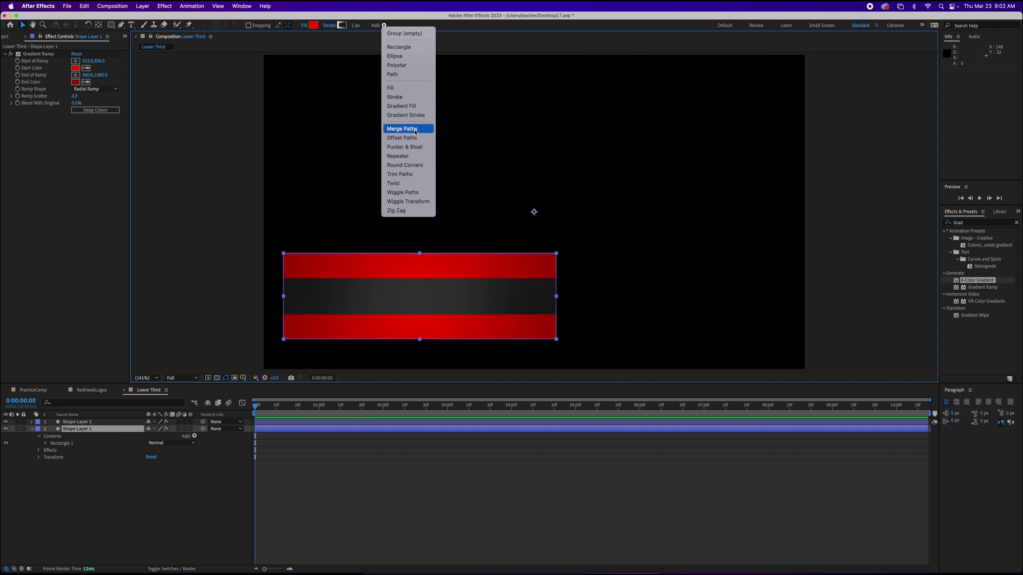
pyautogui.click(409, 169)
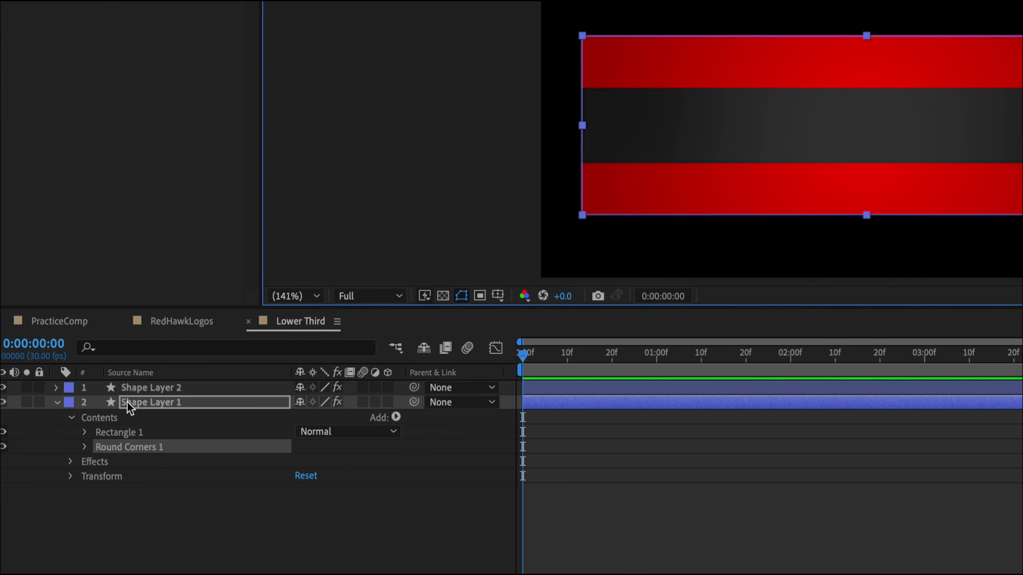
pyautogui.click(83, 448)
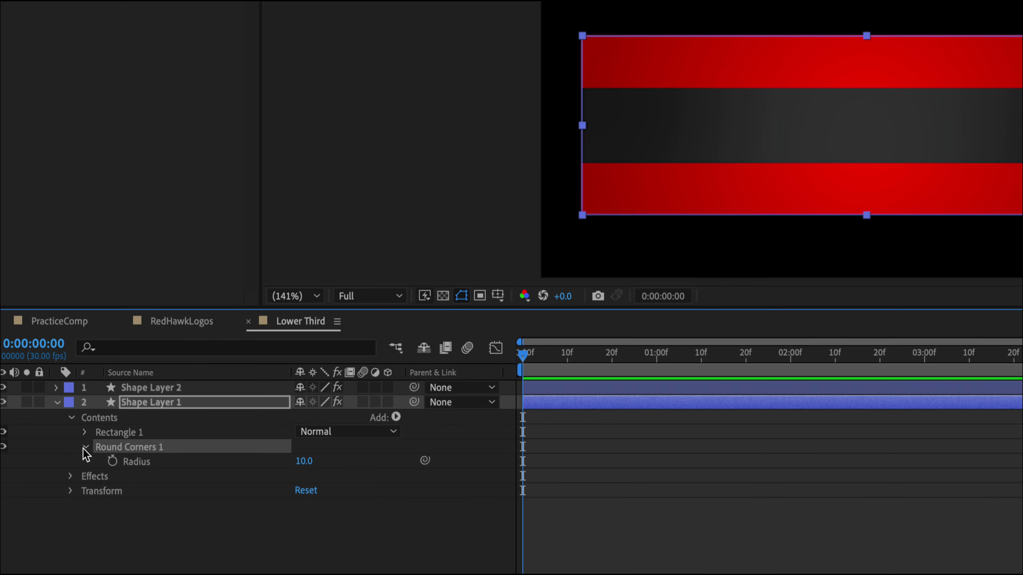
pyautogui.moveTo(304, 462); pyautogui.dragTo(342, 460)
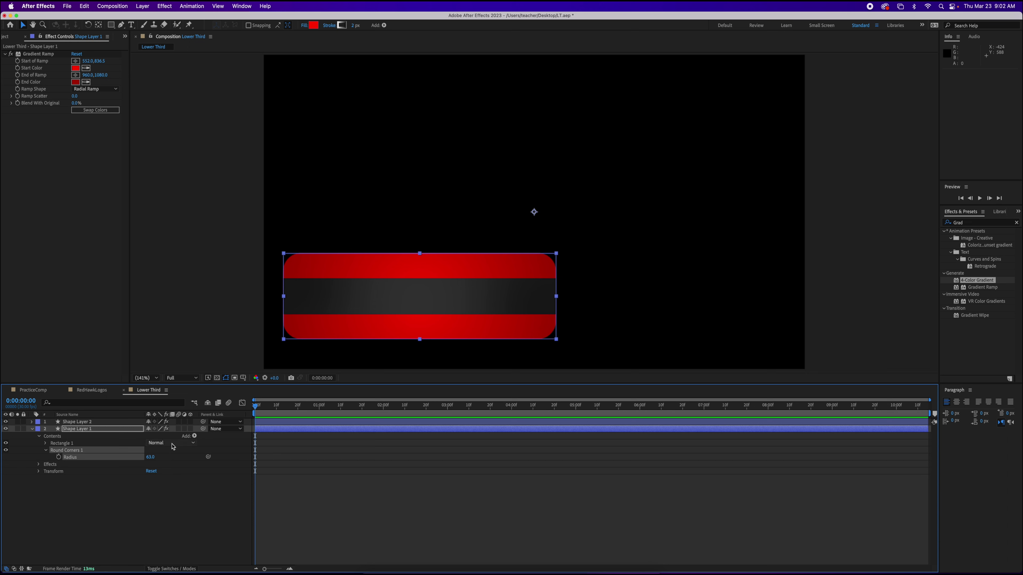
# Find the Drop Shadow effect and apply it to the dark band layer
pyautogui.click(91, 422)
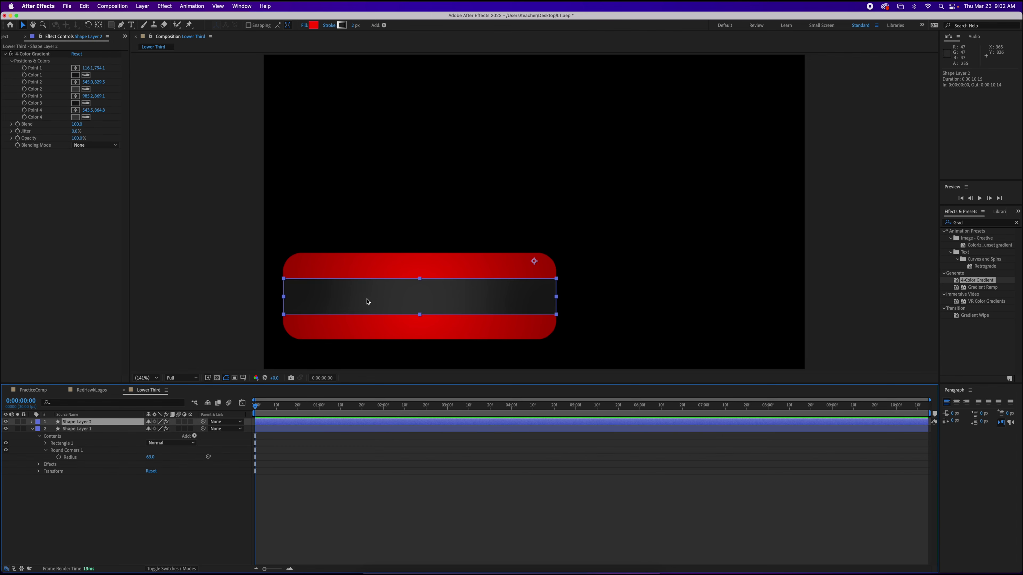
pyautogui.click(949, 222)
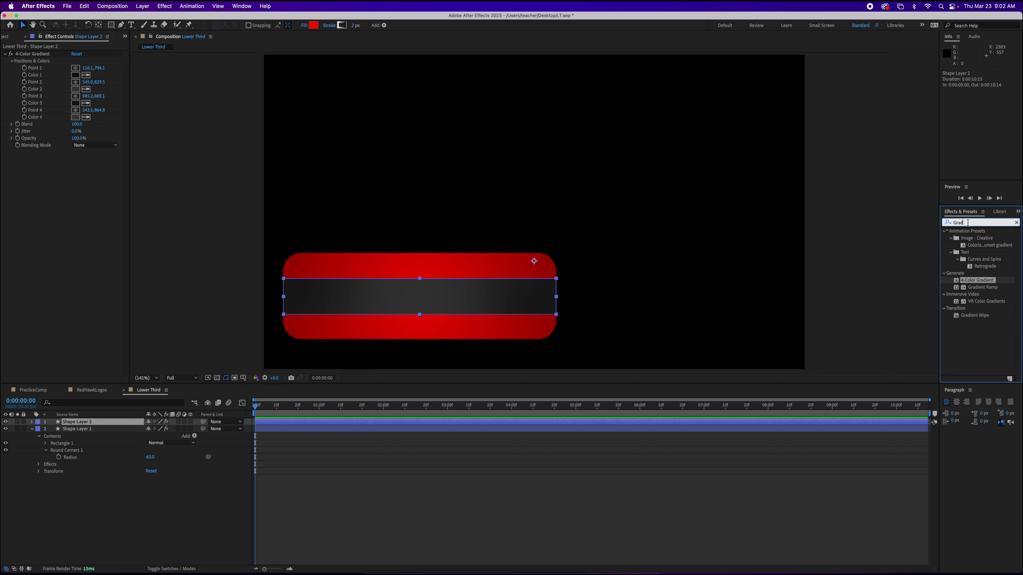
pyautogui.write('drop')
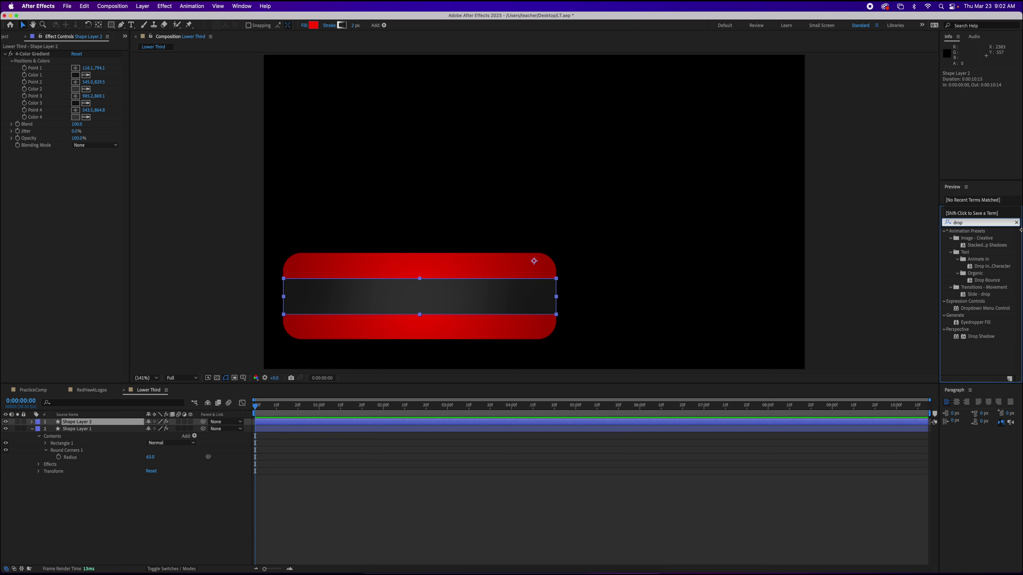
pyautogui.moveTo(977, 339); pyautogui.dragTo(503, 304)
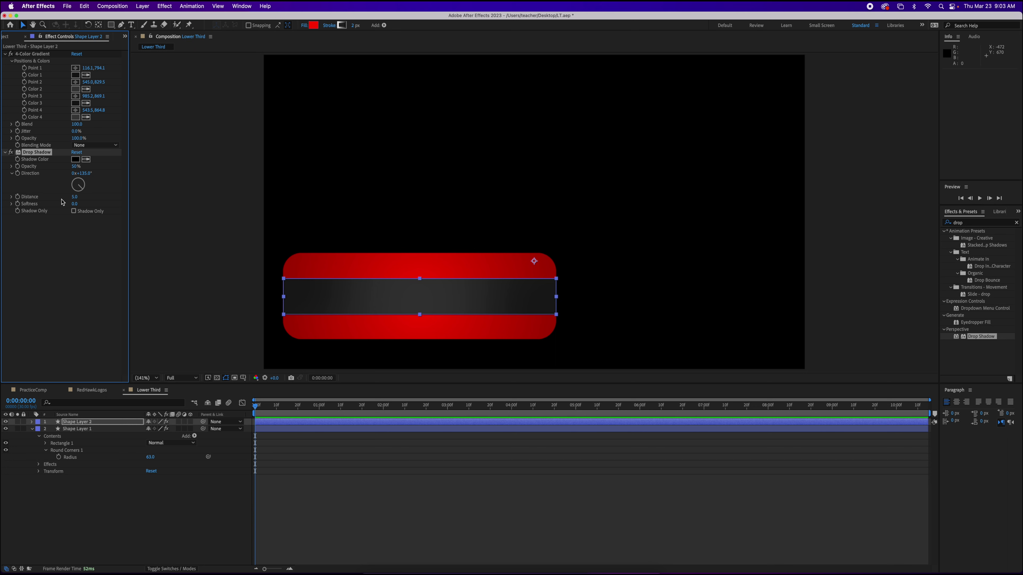
# Set the band's Drop Shadow to distance 16, direction 181° and opacity 30%
pyautogui.moveTo(74, 197); pyautogui.dragTo(78, 194)
pyautogui.click(83, 191)
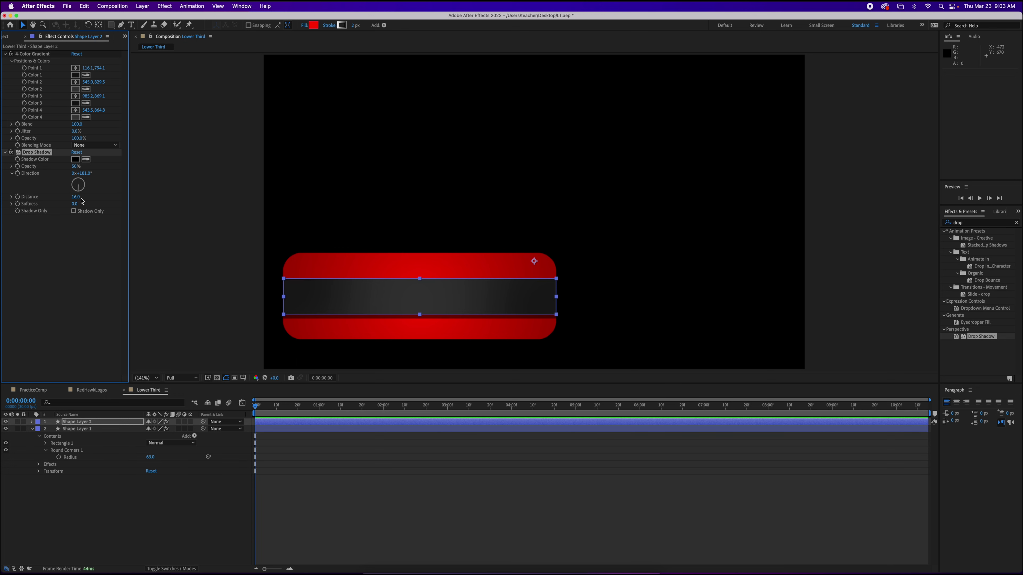
pyautogui.moveTo(76, 167); pyautogui.dragTo(57, 169)
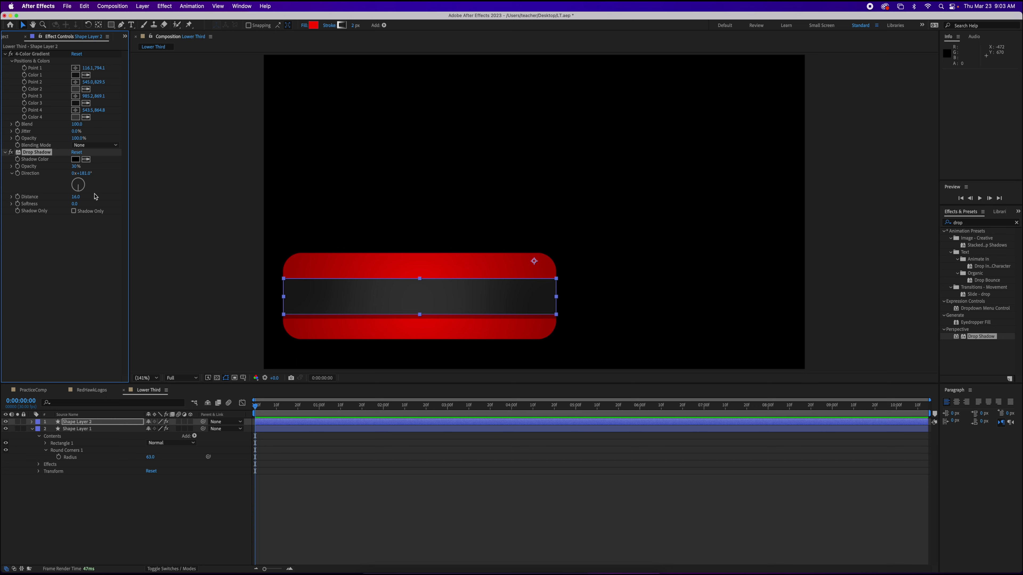
pyautogui.click(59, 290)
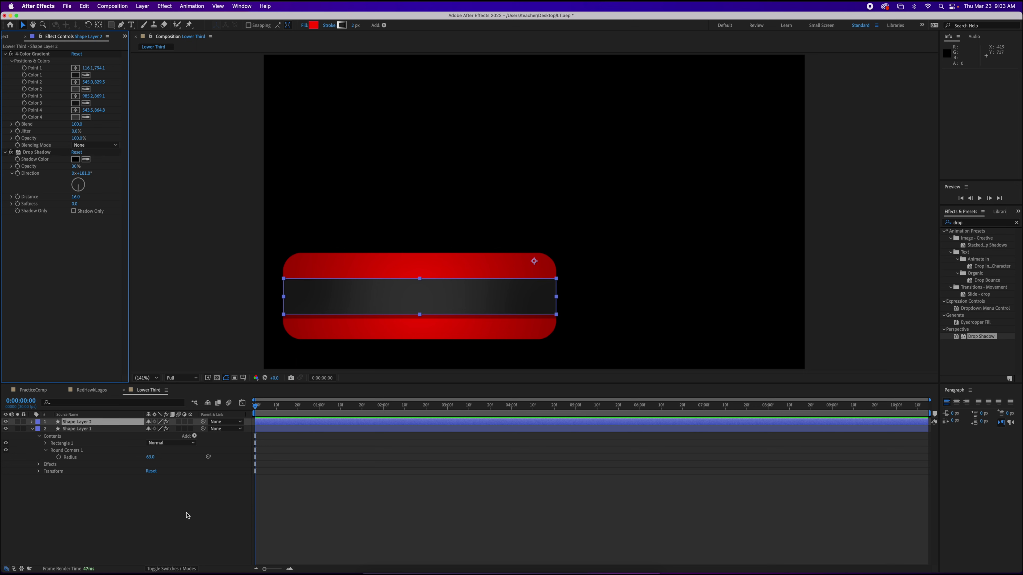
# Create a text layer reading "main title" and move it above the red bar, near the frame's left side
pyautogui.click(32, 429)
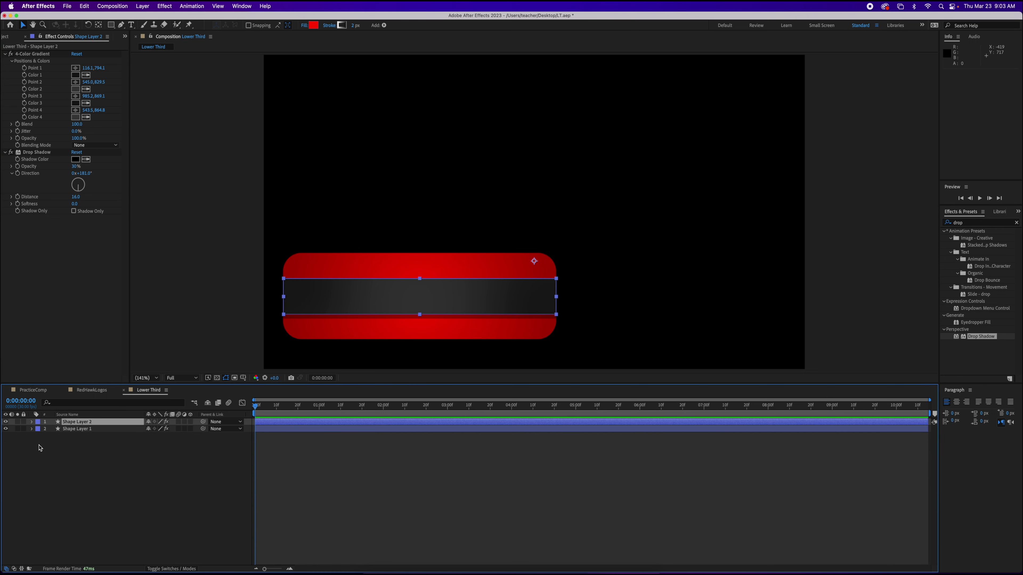
pyautogui.rightClick(74, 456)
pyautogui.moveTo(141, 462)
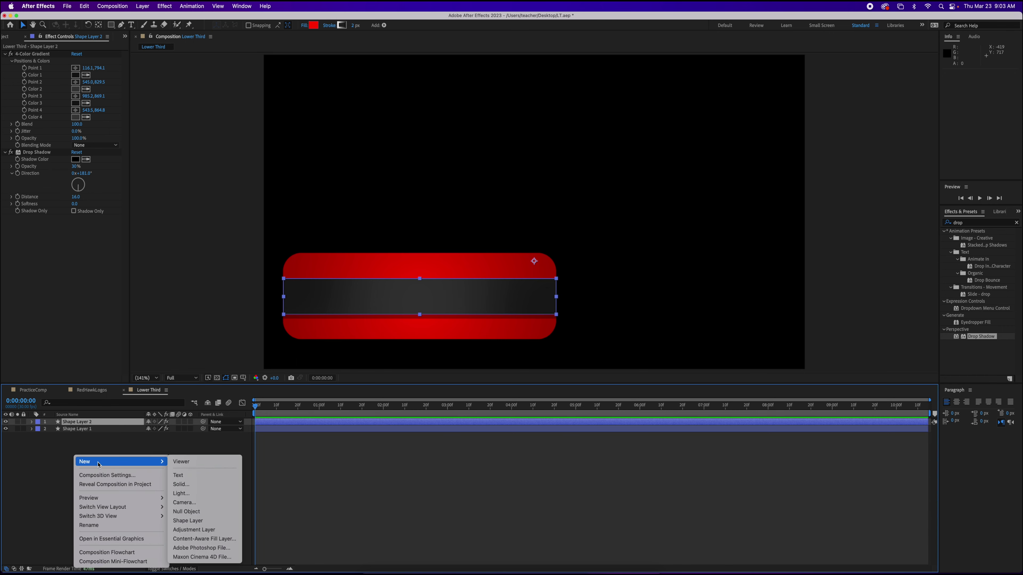
pyautogui.click(201, 475)
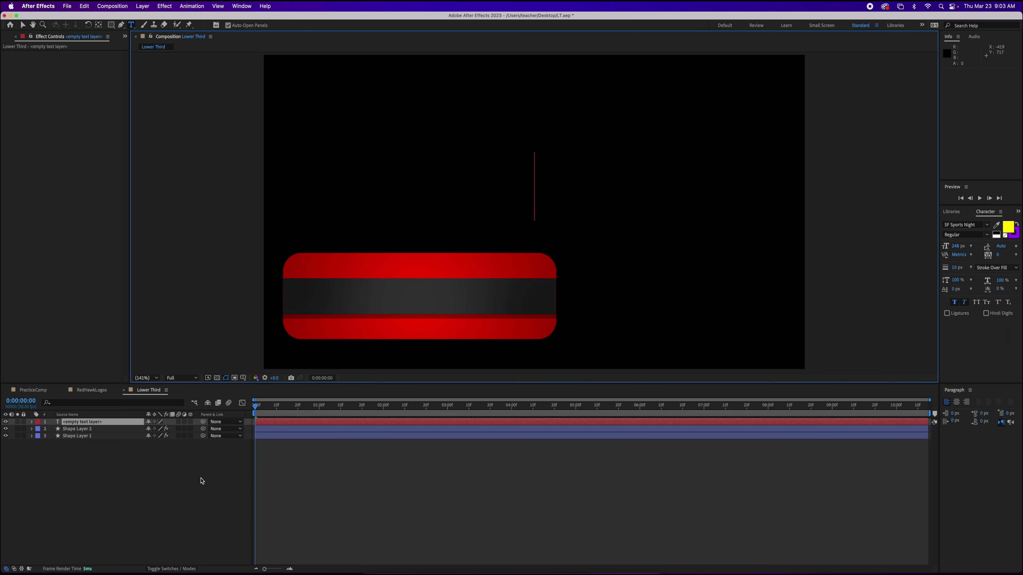
pyautogui.write('m')
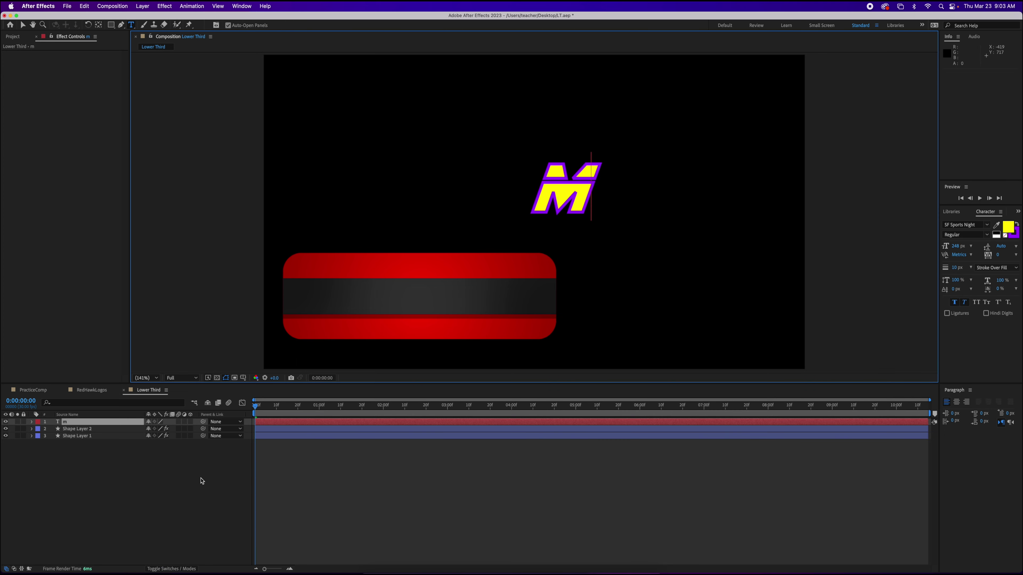
pyautogui.write('ain tit')
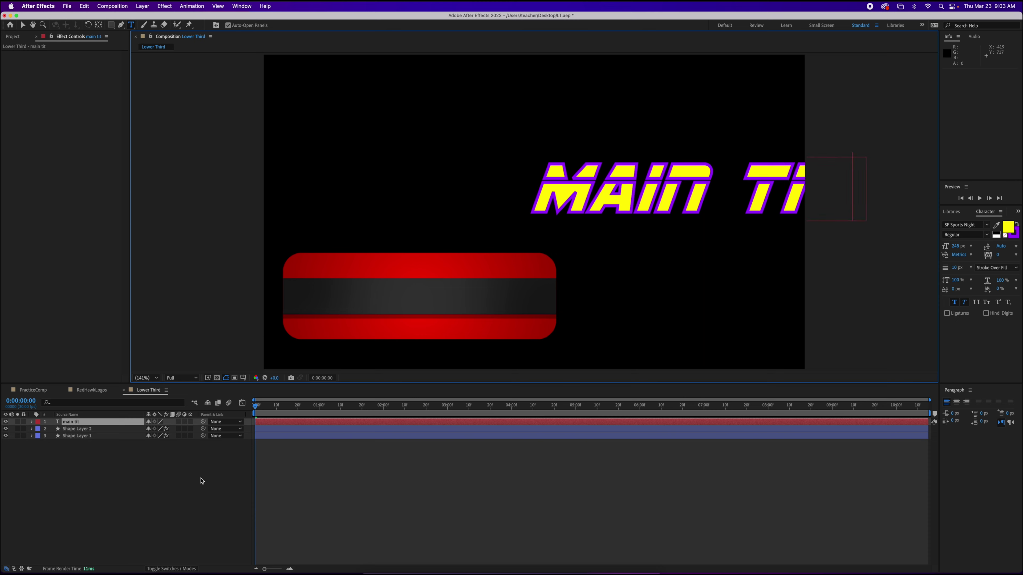
pyautogui.write('le')
pyautogui.click(23, 25)
pyautogui.moveTo(577, 200); pyautogui.dragTo(345, 188)
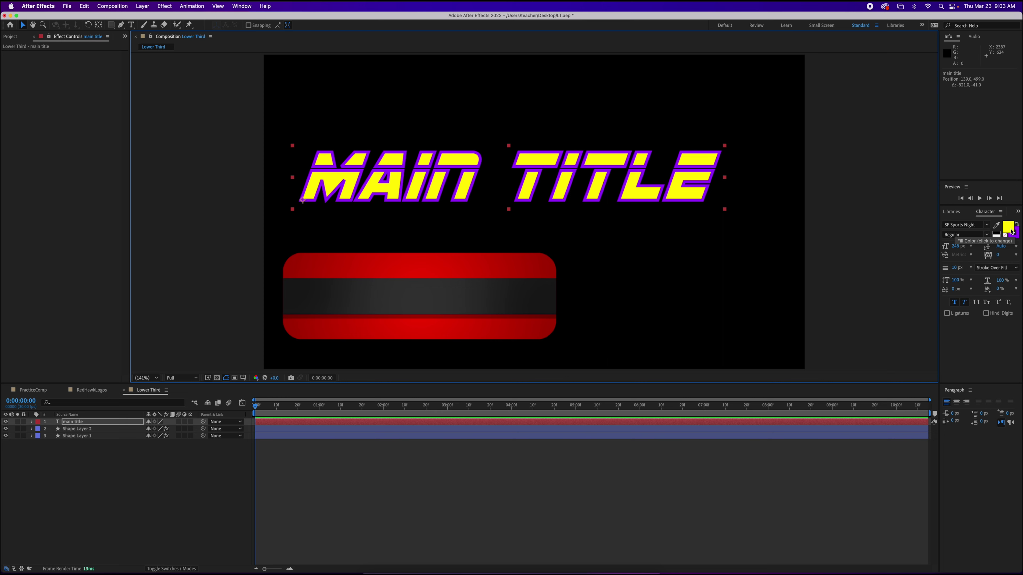
# Check the title styling in the PracticeComp example and return to the Lower Third composition
pyautogui.click(40, 391)
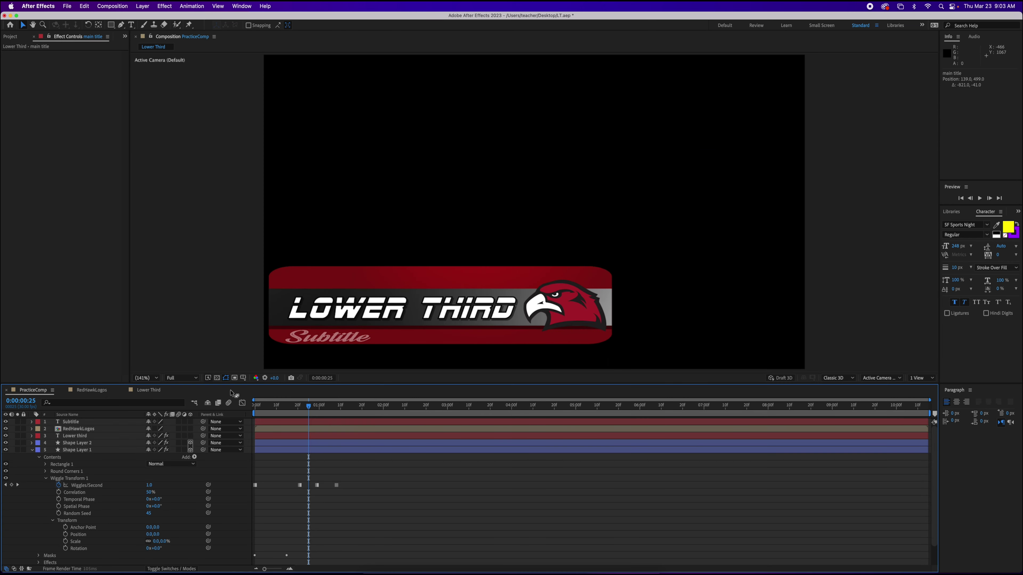
pyautogui.moveTo(295, 405)
pyautogui.mouseDown()
pyautogui.moveTo(282, 405)
pyautogui.moveTo(294, 405)
pyautogui.mouseUp()
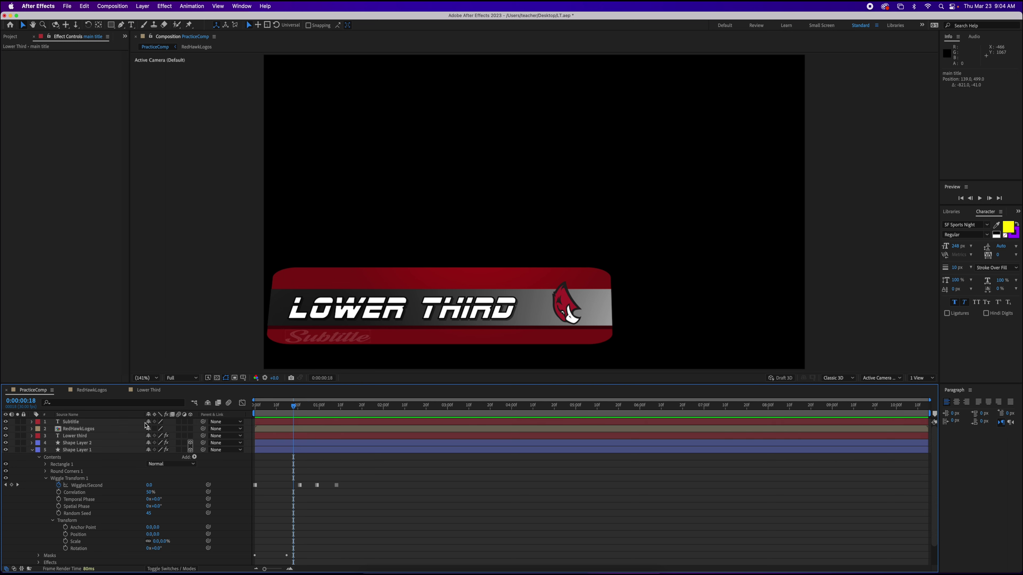
pyautogui.click(151, 392)
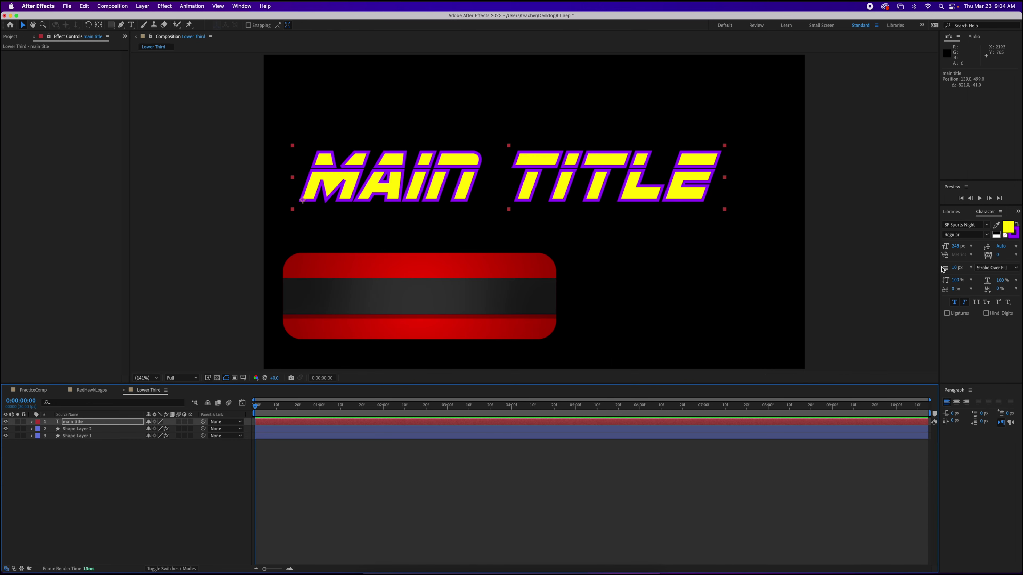
# Style the main title with a white fill, a black 000000 stroke and a 109 px font size
pyautogui.click(1009, 228)
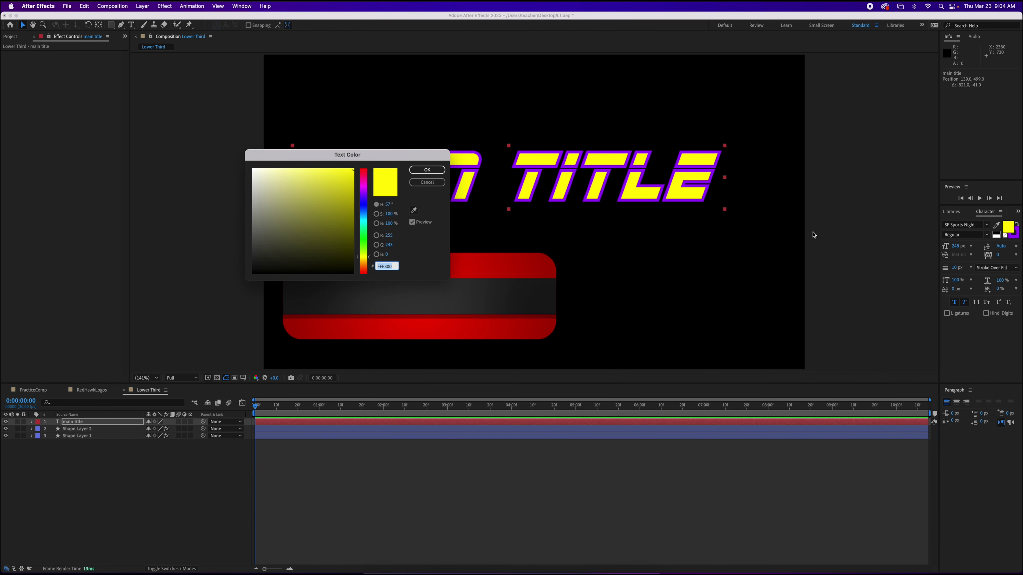
pyautogui.click(256, 173)
pyautogui.click(427, 170)
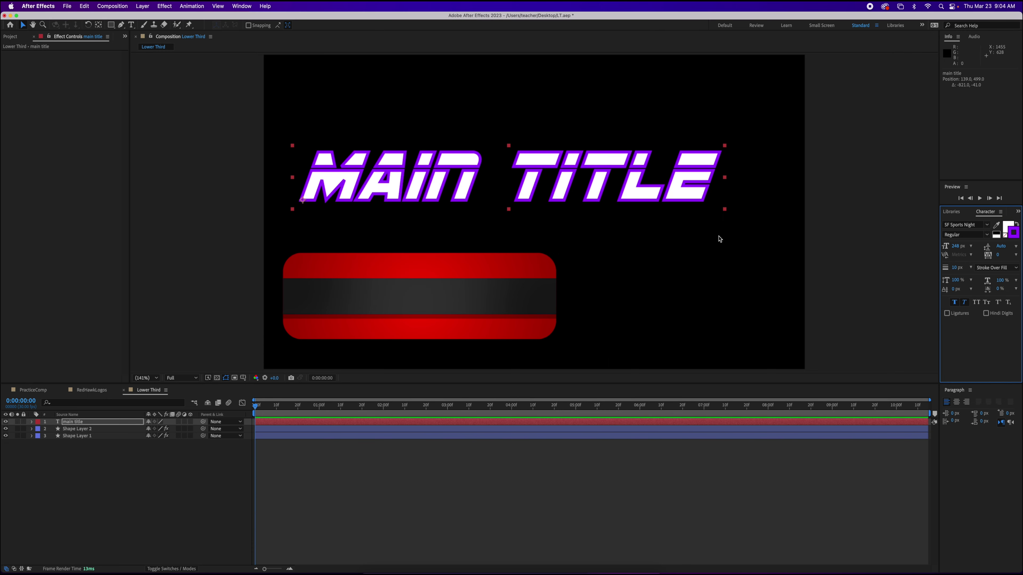
pyautogui.click(1014, 235)
pyautogui.click(355, 275)
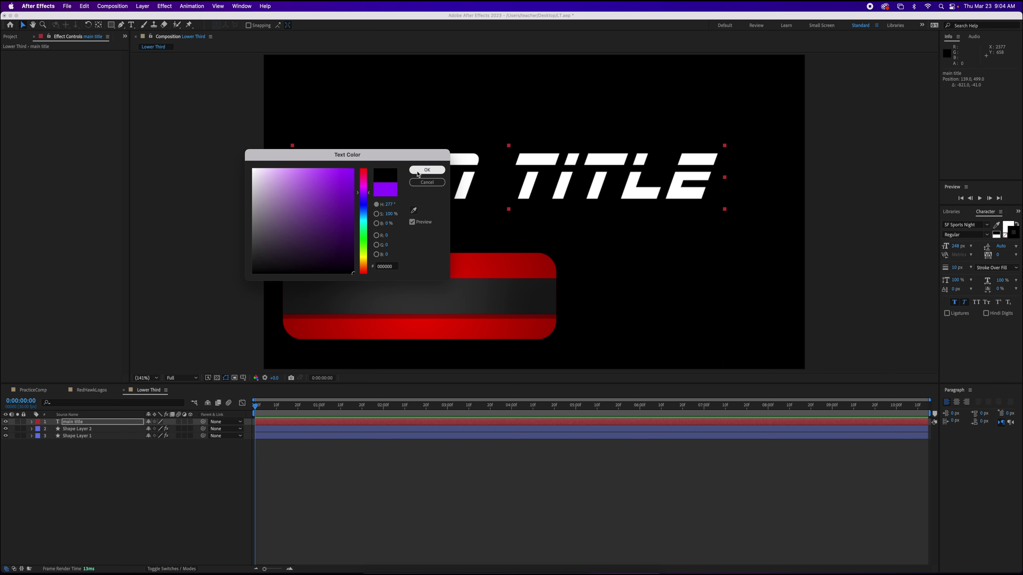
pyautogui.click(426, 170)
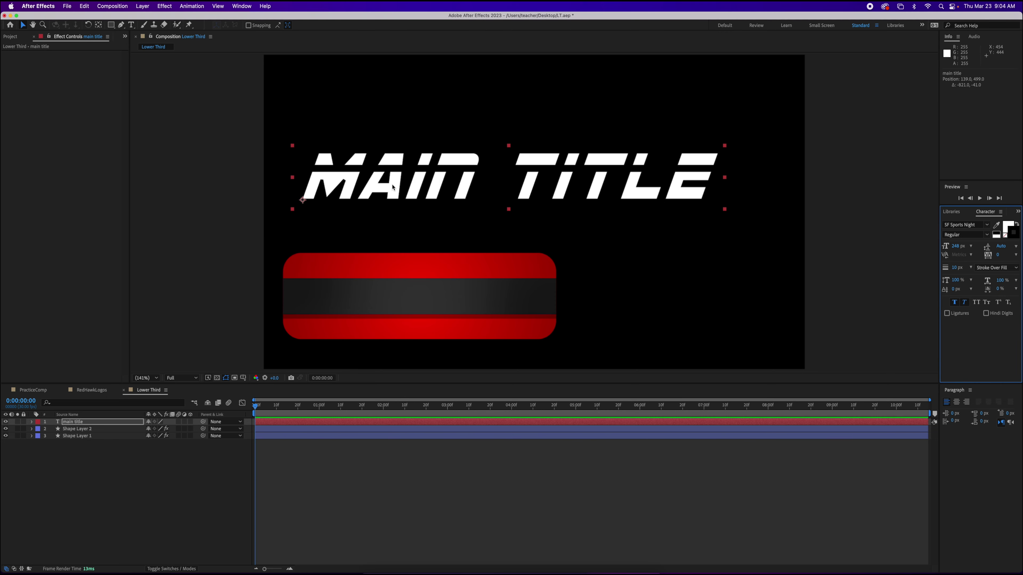
pyautogui.moveTo(957, 246); pyautogui.dragTo(901, 251)
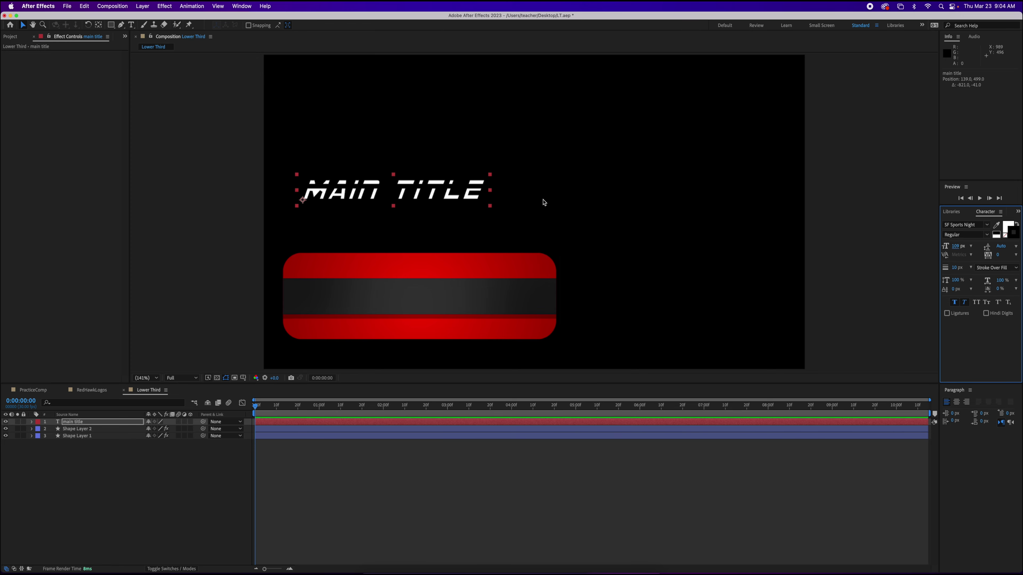
# Move the main title onto the dark band and set its stroke width to 4 px
pyautogui.moveTo(451, 203); pyautogui.dragTo(448, 304)
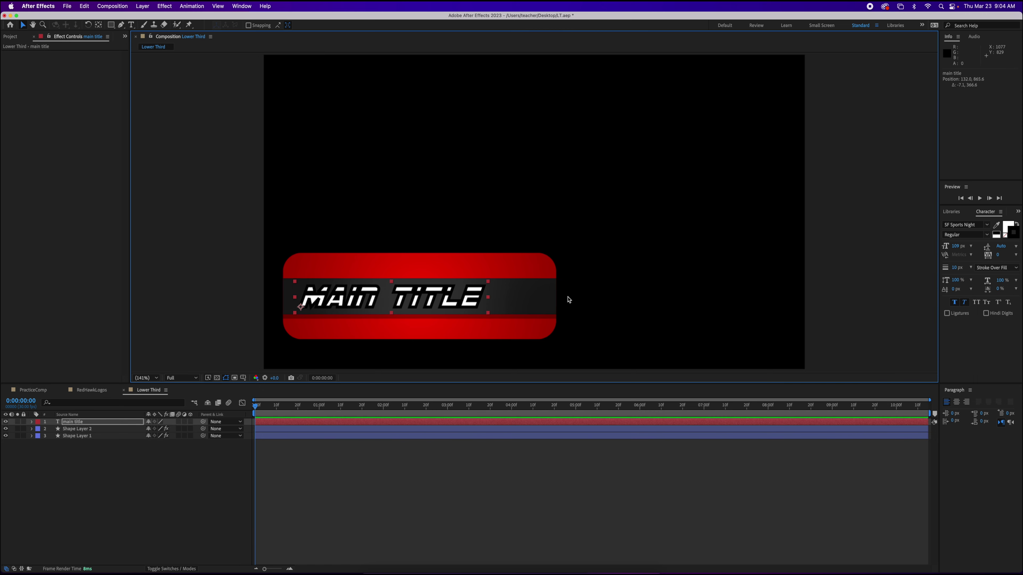
pyautogui.moveTo(953, 272); pyautogui.dragTo(951, 268)
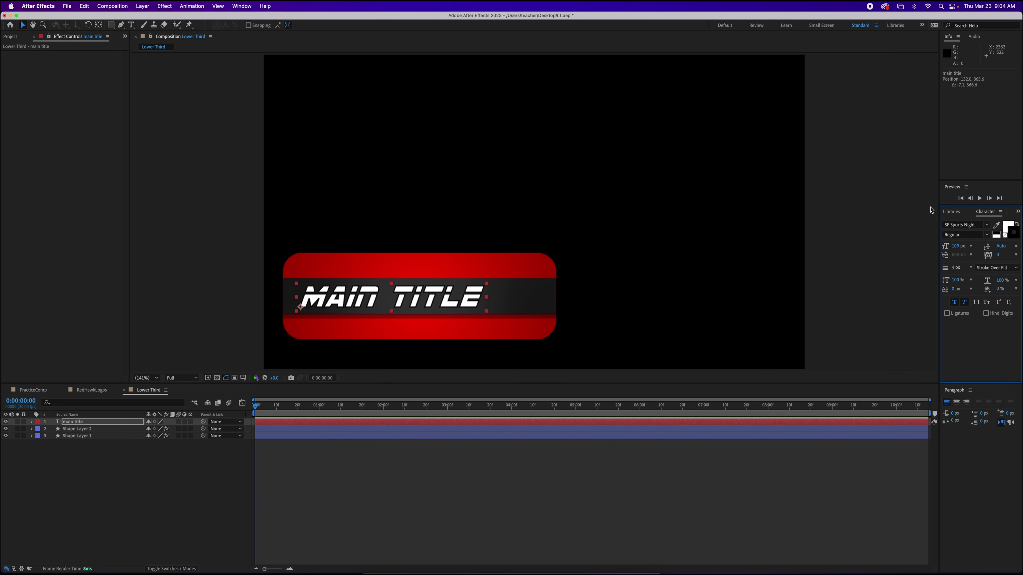
pyautogui.click(732, 283)
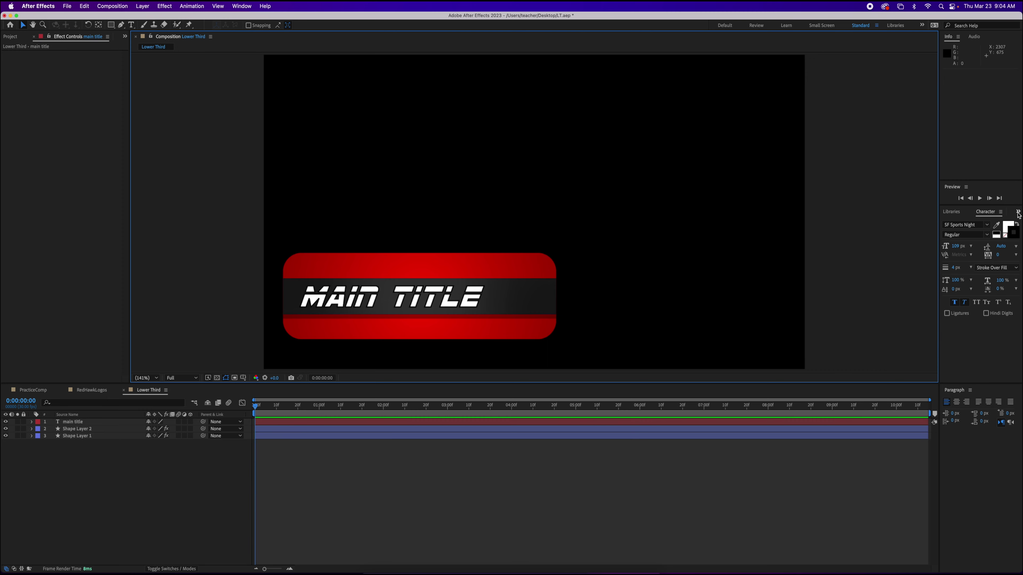
# Apply a Drop Shadow effect to the main title with opacity 28%, direction 184° and distance 13
pyautogui.click(1017, 212)
pyautogui.click(992, 222)
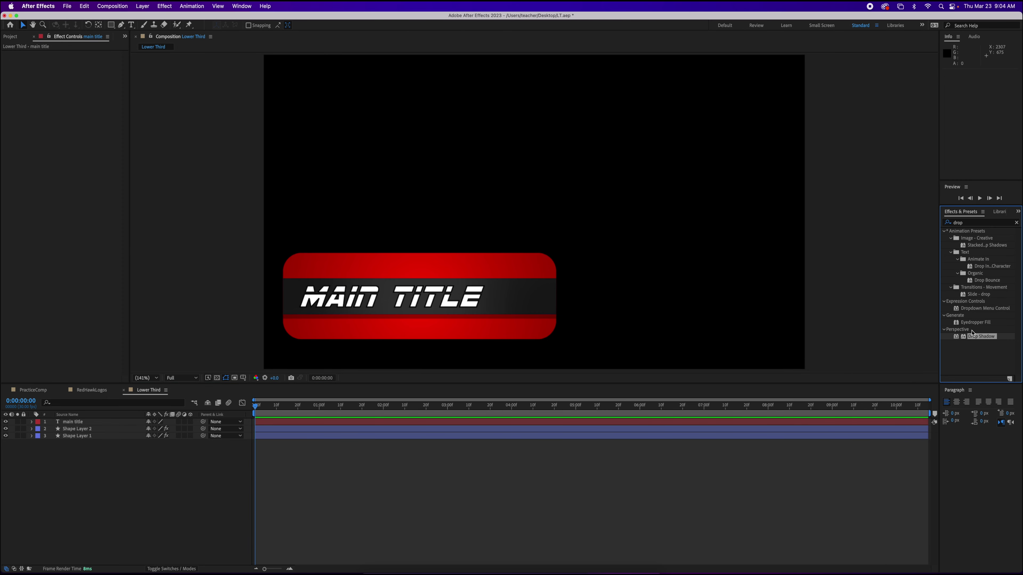
pyautogui.moveTo(979, 340); pyautogui.dragTo(400, 302)
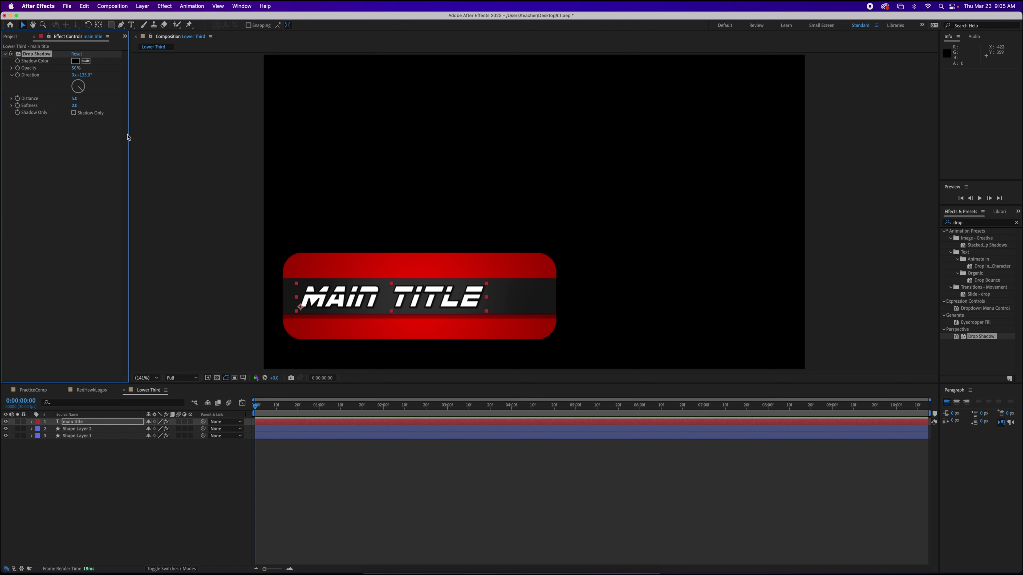
pyautogui.moveTo(80, 95); pyautogui.dragTo(53, 71)
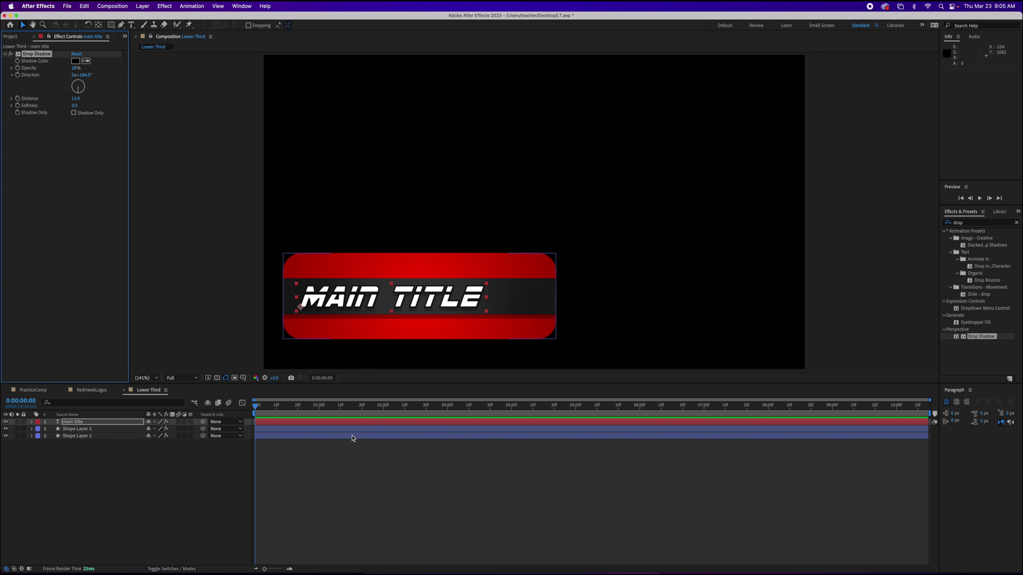
# Select Shape Layer 1, examine the keyframed mask on its counterpart in the PracticeComp example and return to the Lower Third composition
pyautogui.click(104, 429)
pyautogui.click(97, 439)
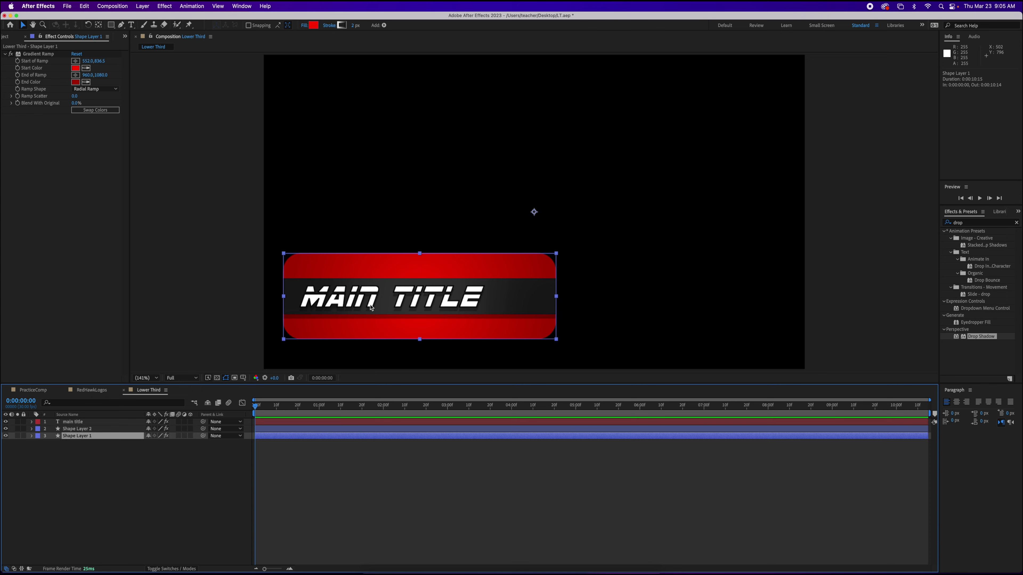
pyautogui.click(31, 393)
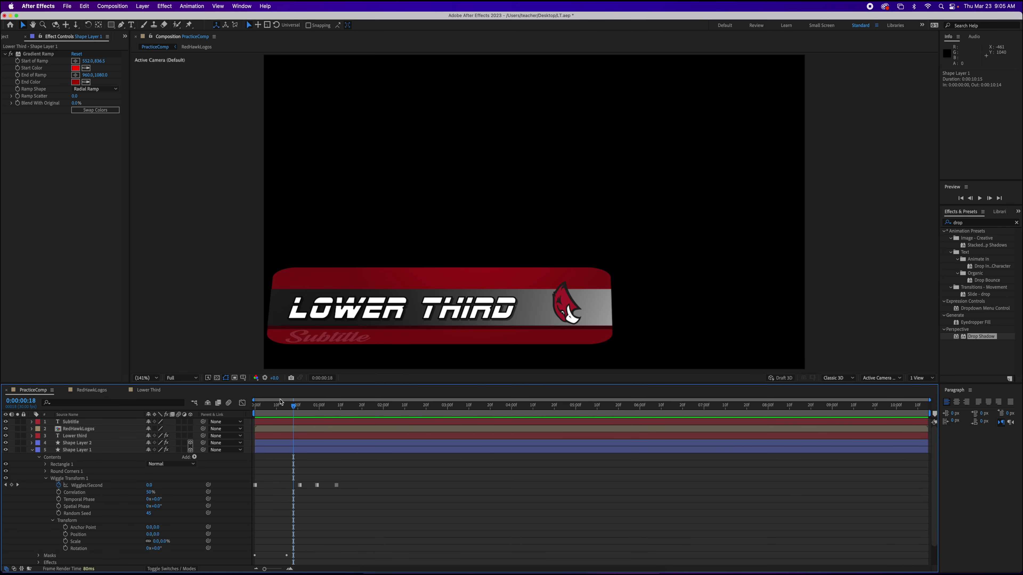
pyautogui.moveTo(292, 408); pyautogui.dragTo(244, 411)
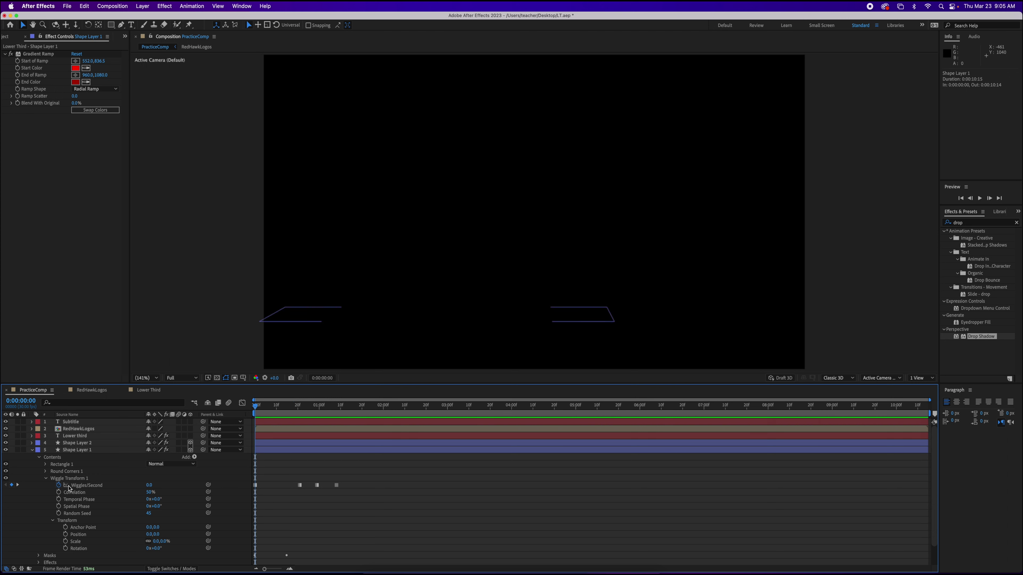
pyautogui.click(32, 450)
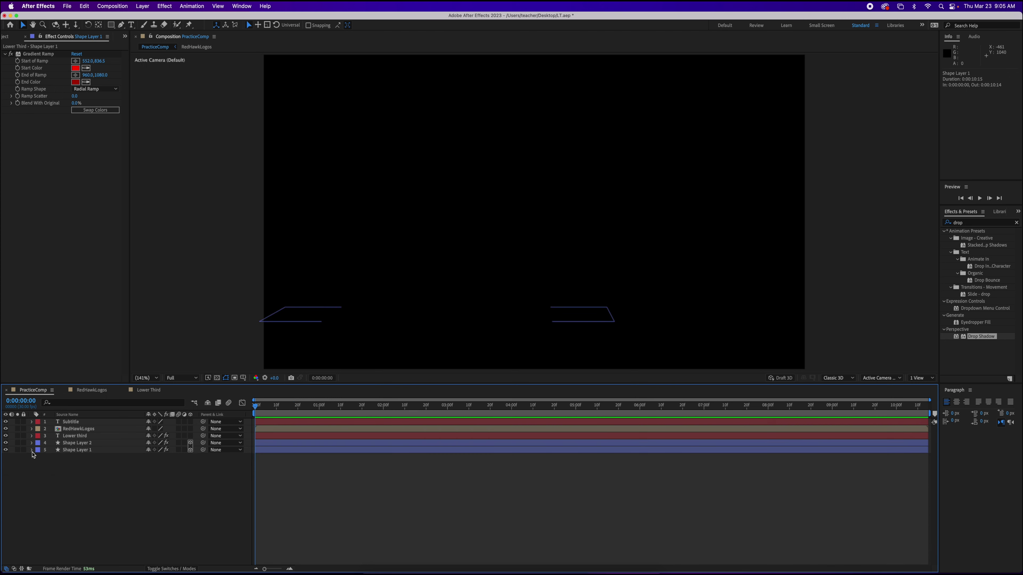
pyautogui.click(32, 450)
pyautogui.click(46, 458)
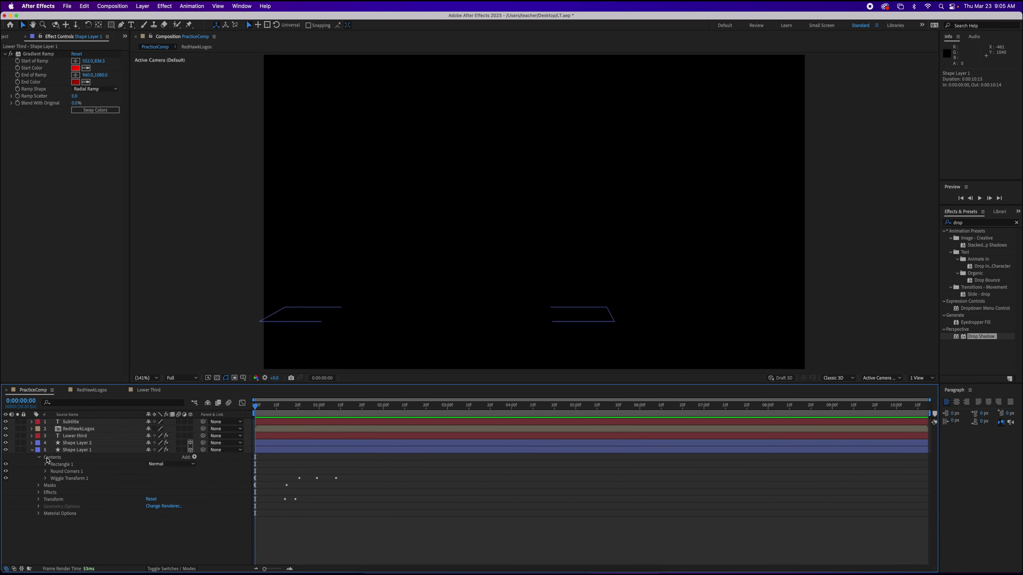
pyautogui.click(39, 458)
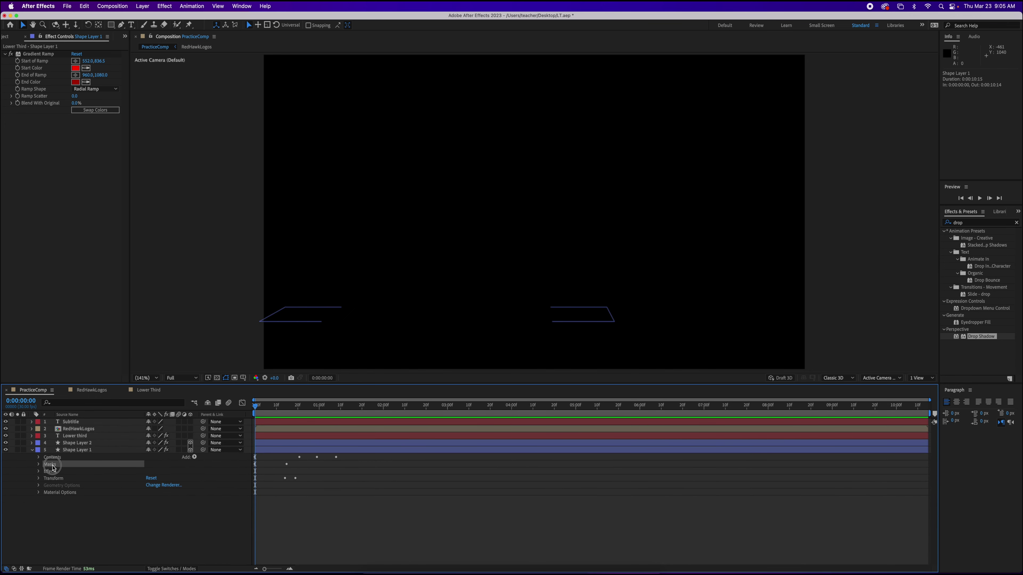
pyautogui.click(41, 464)
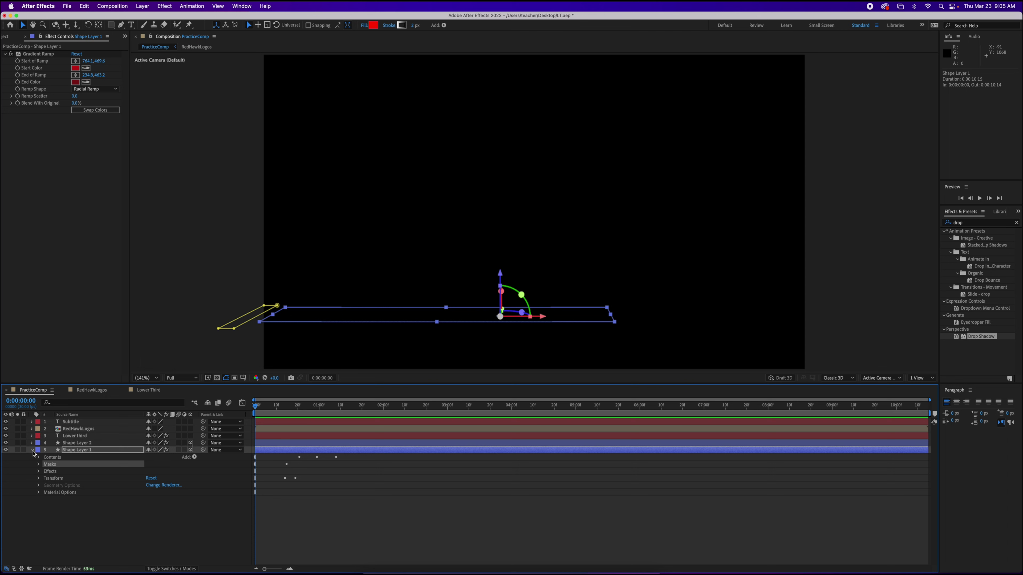
pyautogui.click(33, 451)
pyautogui.click(148, 390)
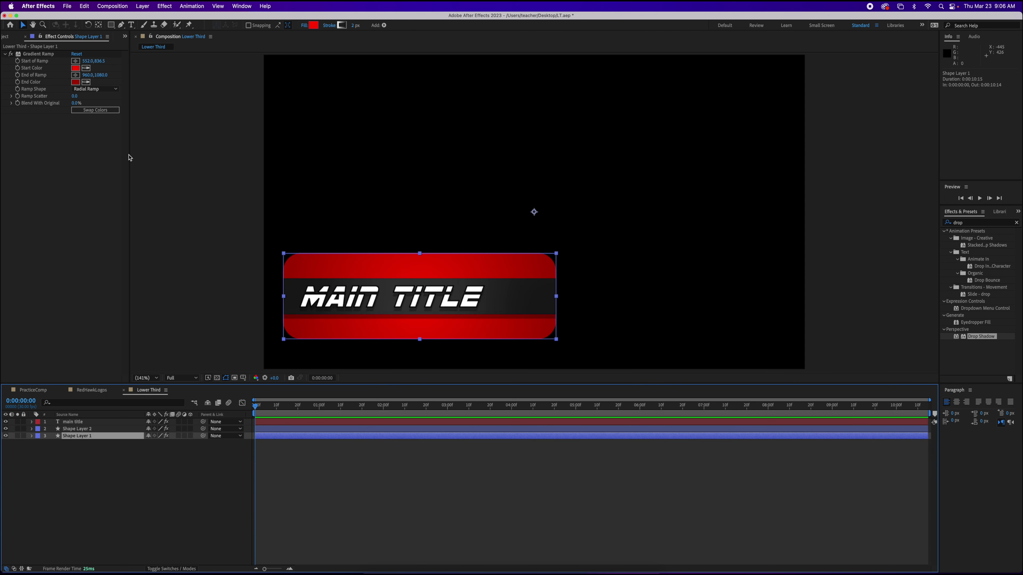
# Draw a narrow four-point Pen mask on Shape Layer 1, entirely outside the frame to the left of the red bar
pyautogui.click(121, 26)
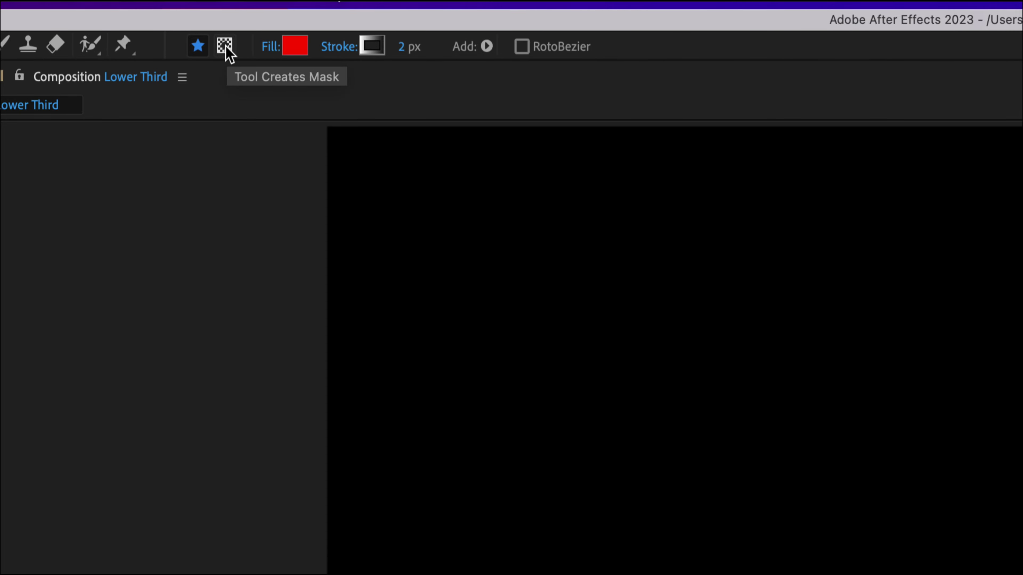
pyautogui.click(225, 46)
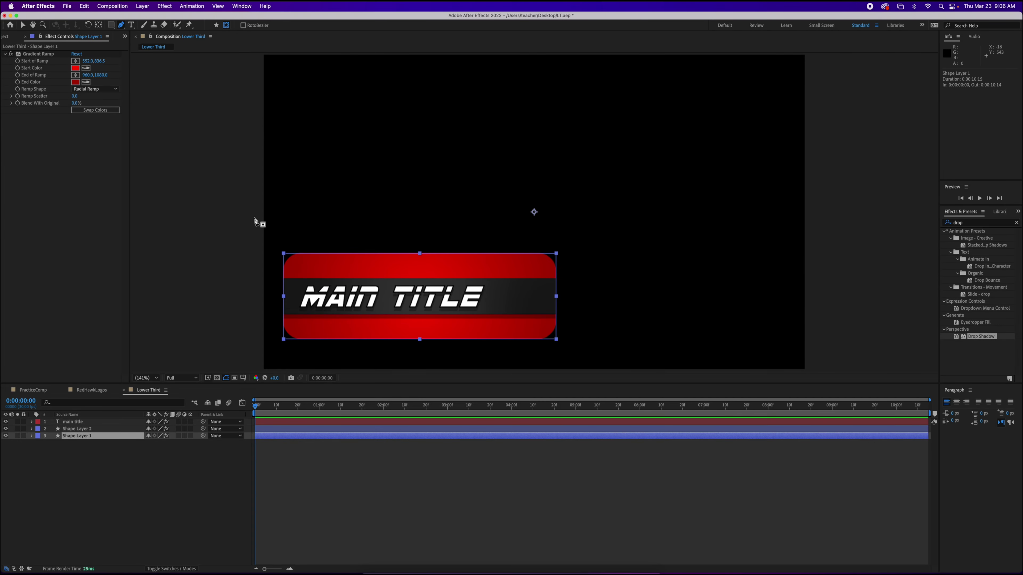
pyautogui.click(220, 212)
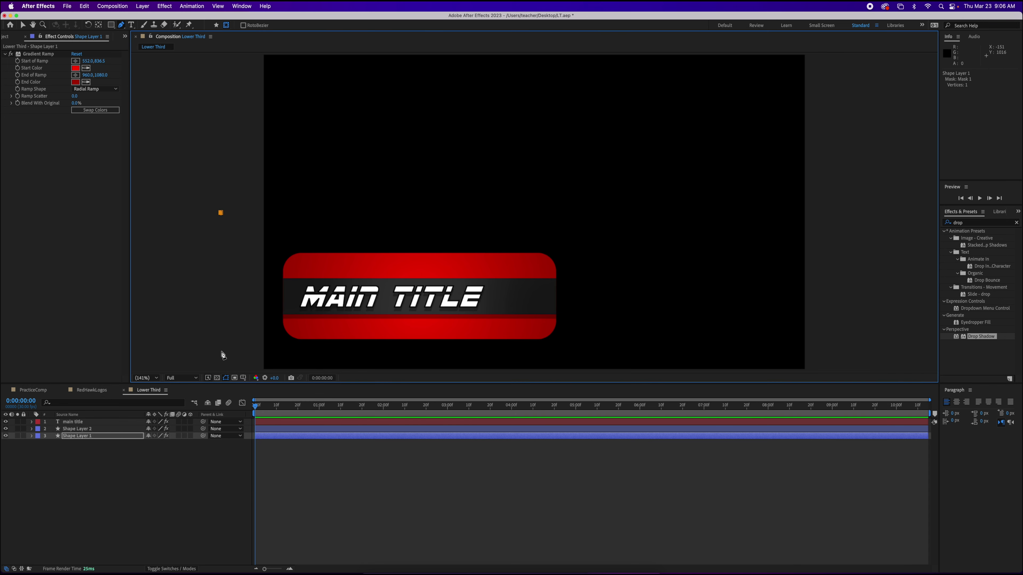
pyautogui.click(220, 355)
pyautogui.click(252, 356)
pyautogui.click(250, 210)
pyautogui.click(221, 213)
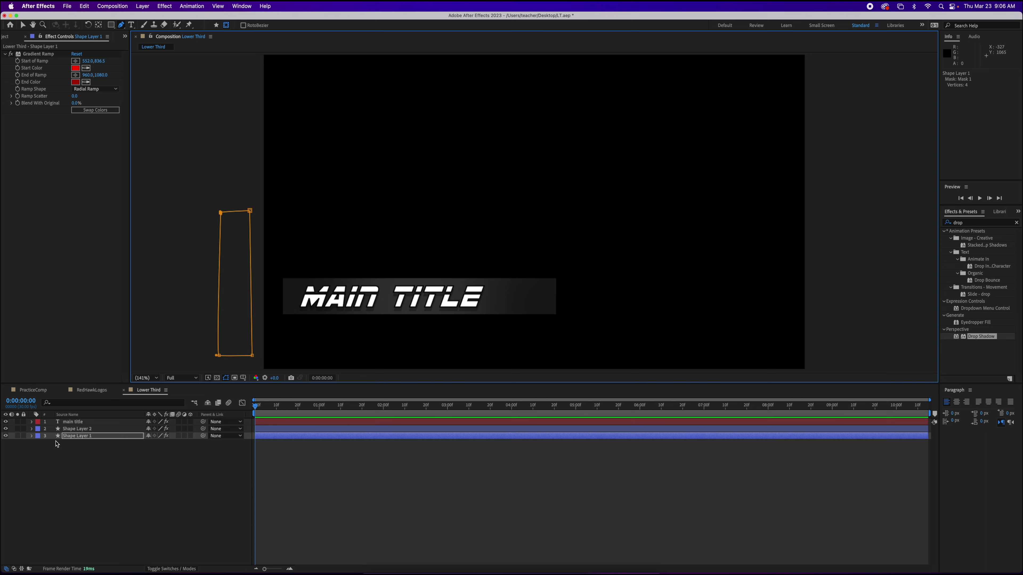
# Add a Mask Path keyframe to Shape Layer 1's Mask 1 at 0:00:00:00
pyautogui.click(32, 437)
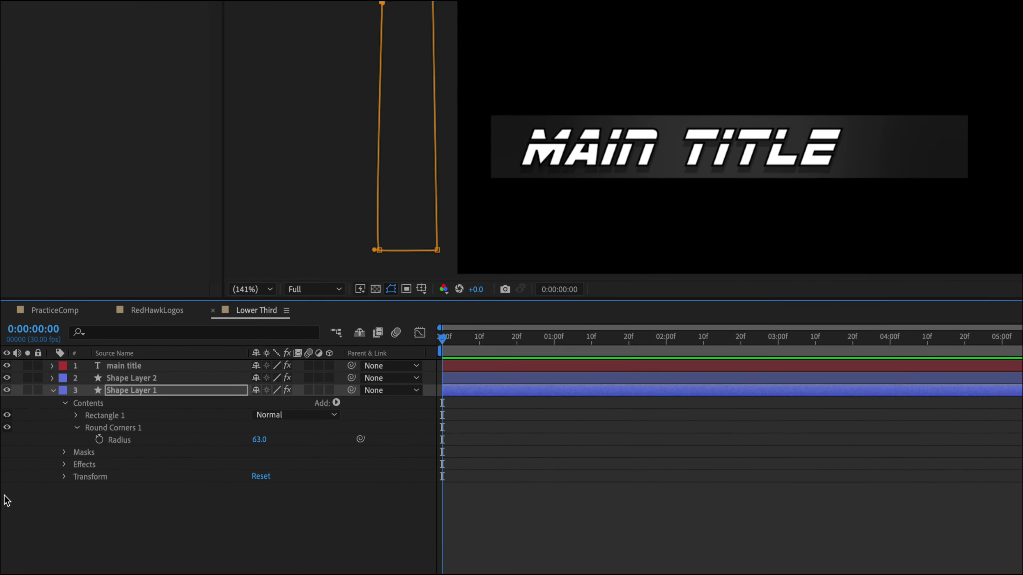
pyautogui.click(94, 450)
pyautogui.click(72, 449)
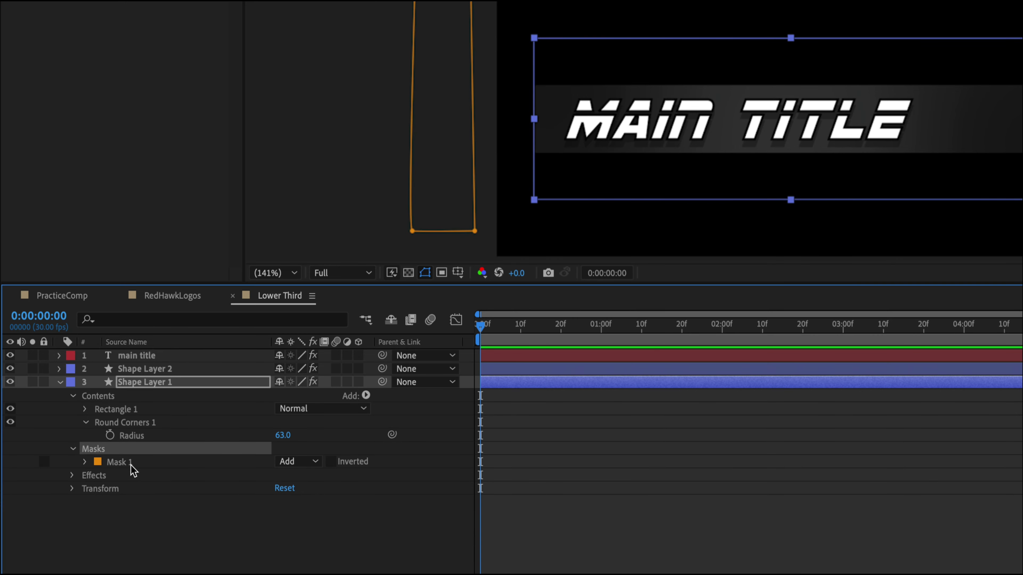
pyautogui.click(85, 462)
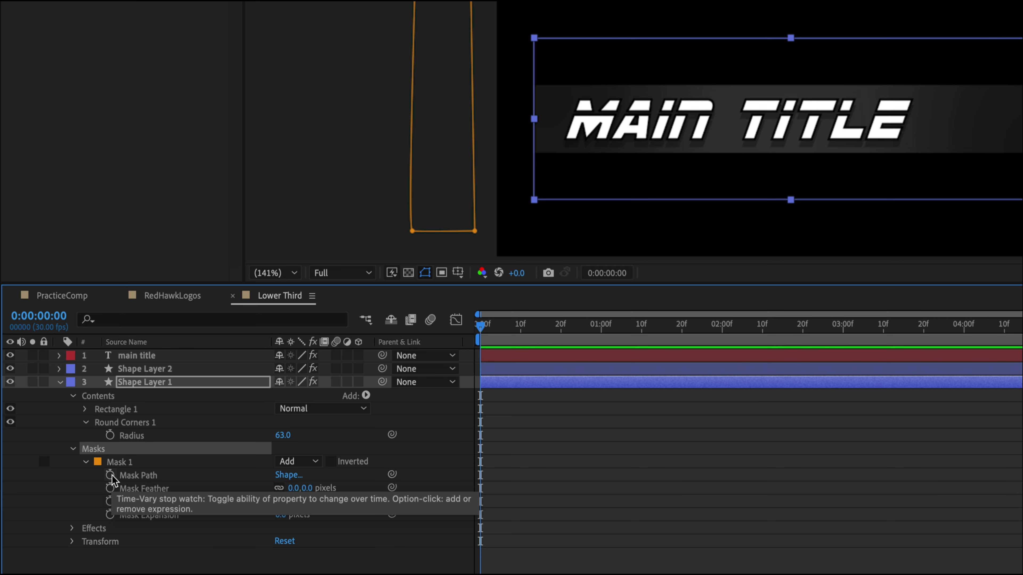
pyautogui.click(110, 476)
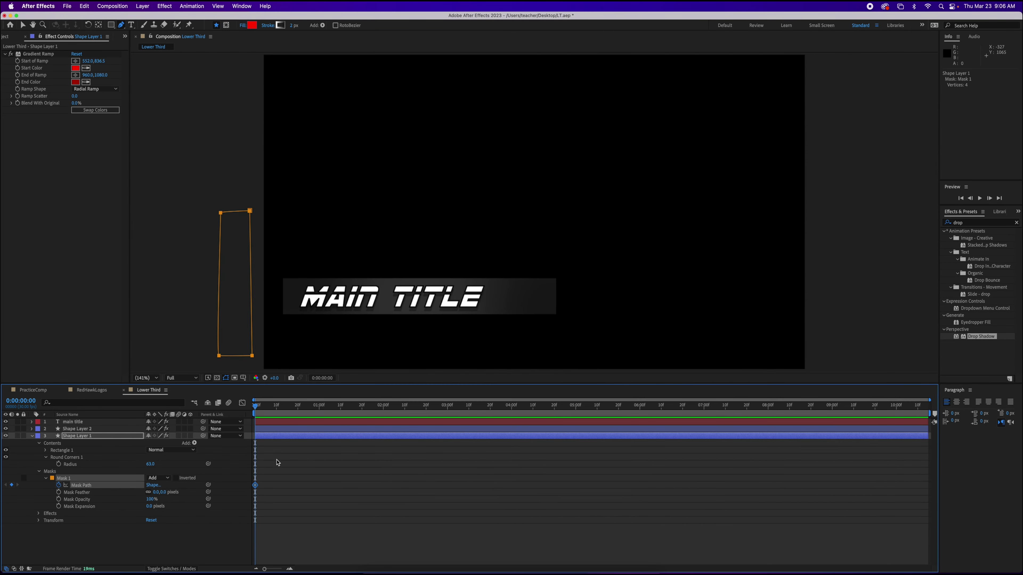
# At 0:00:01:15, extend the mask's two right-hand points past the red bar's right end to keyframe the reveal, and scrub through it
pyautogui.moveTo(256, 409); pyautogui.dragTo(353, 412)
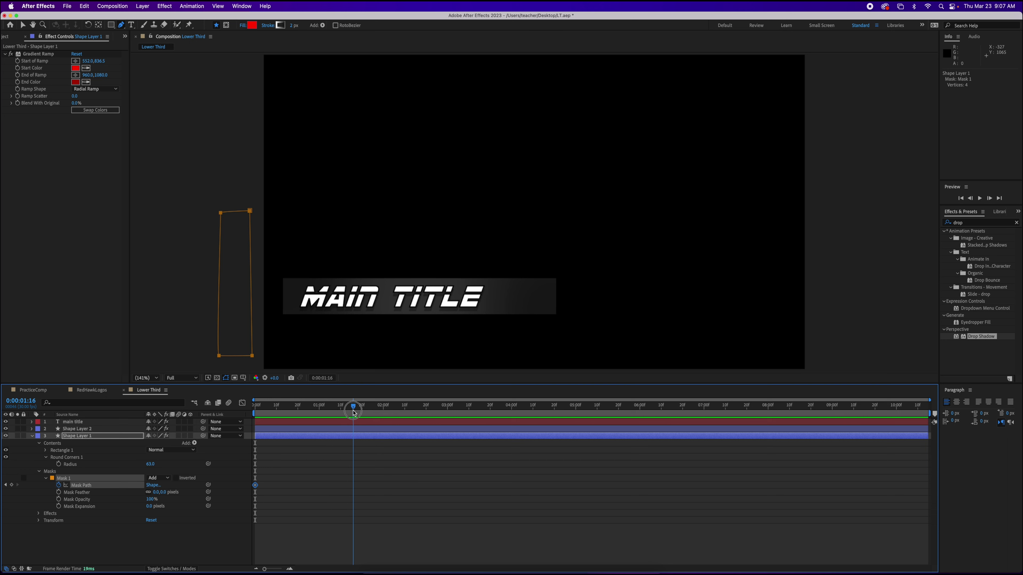
pyautogui.moveTo(353, 414); pyautogui.dragTo(352, 413)
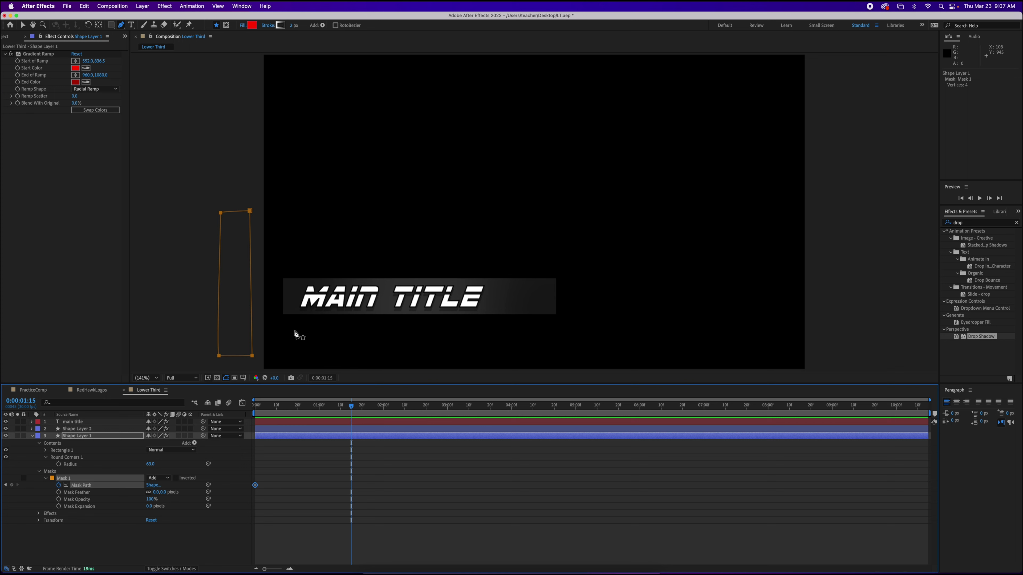
pyautogui.click(23, 25)
pyautogui.click(241, 278)
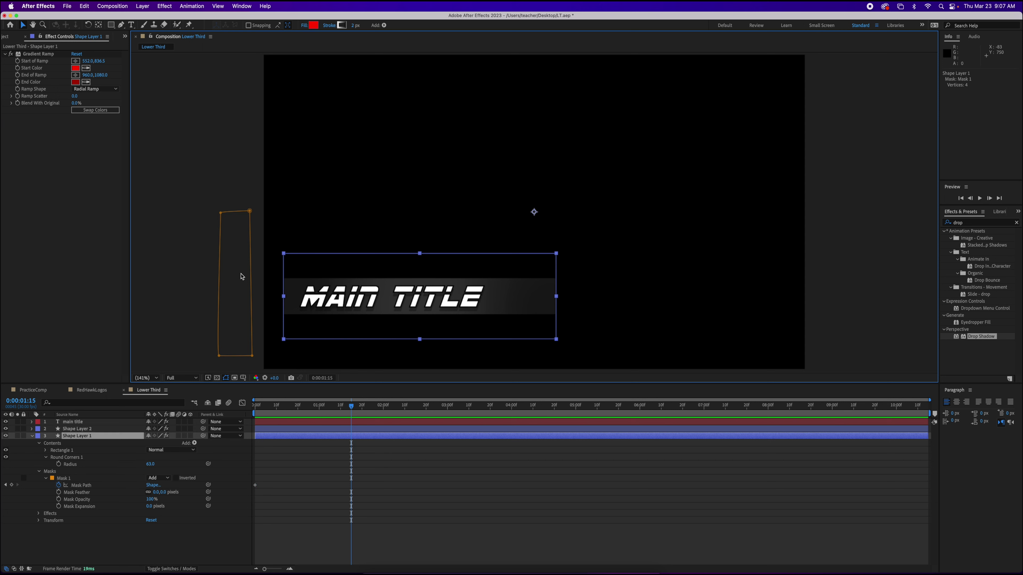
pyautogui.moveTo(249, 212); pyautogui.dragTo(610, 209)
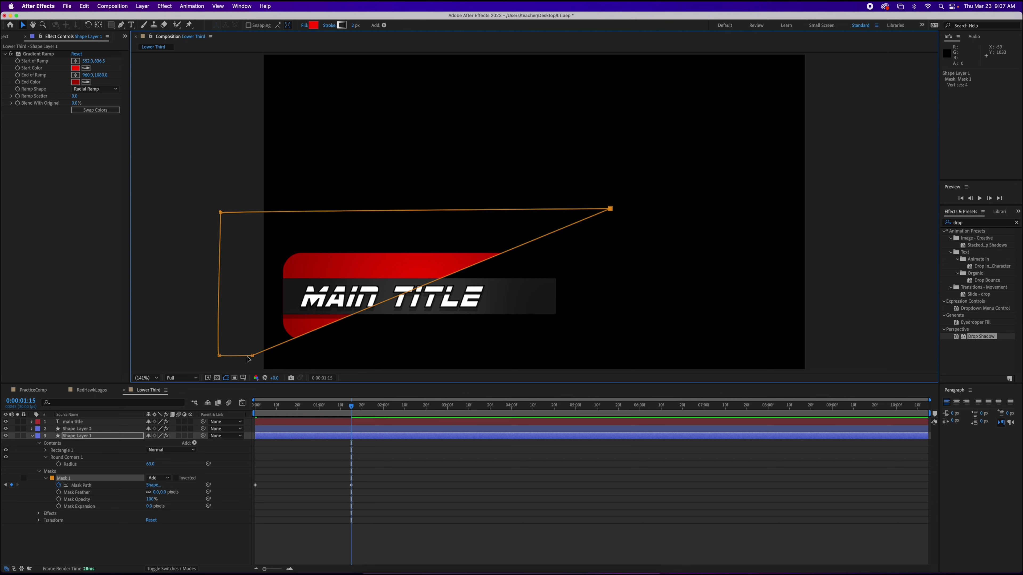
pyautogui.moveTo(253, 358); pyautogui.dragTo(612, 356)
pyautogui.moveTo(351, 407); pyautogui.dragTo(351, 429)
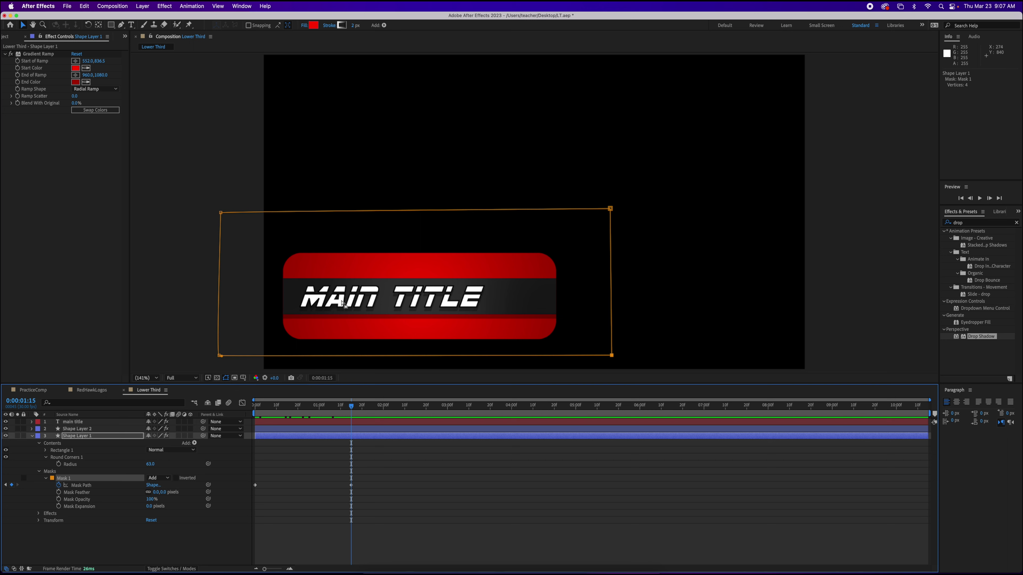
# Copy Shape Layer 1's animated Mask 1 onto Shape Layer 2 at 0:00:00:00 and scrub through the reveal
pyautogui.click(38, 444)
pyautogui.click(39, 451)
pyautogui.click(51, 450)
pyautogui.click(39, 451)
pyautogui.click(66, 457)
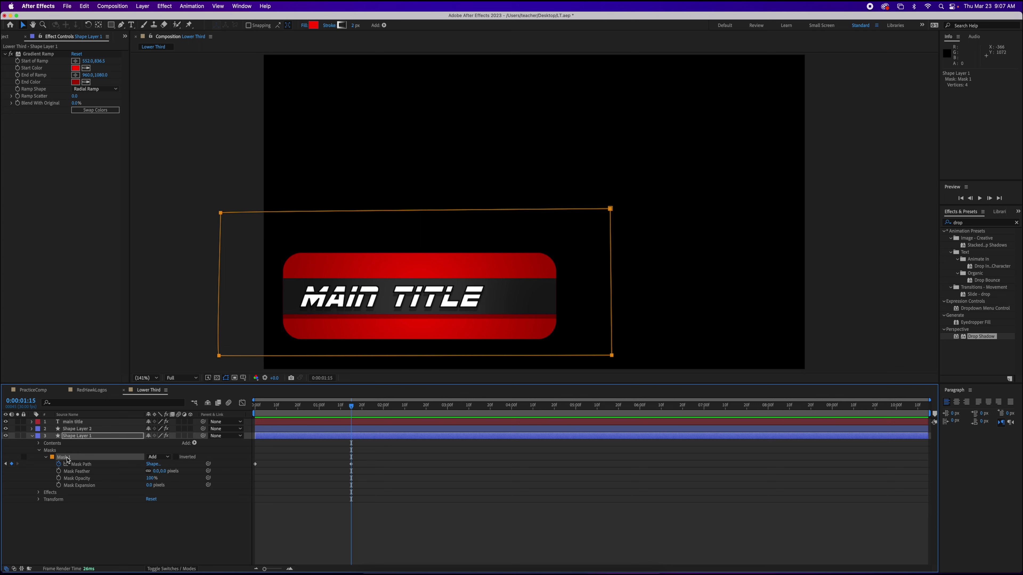
pyautogui.click(33, 436)
pyautogui.click(32, 430)
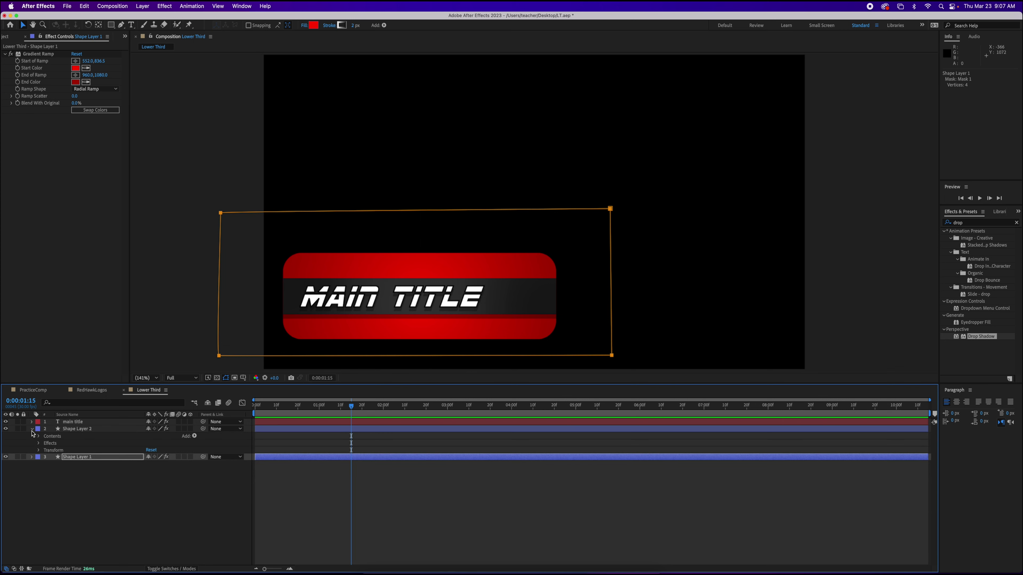
pyautogui.click(72, 429)
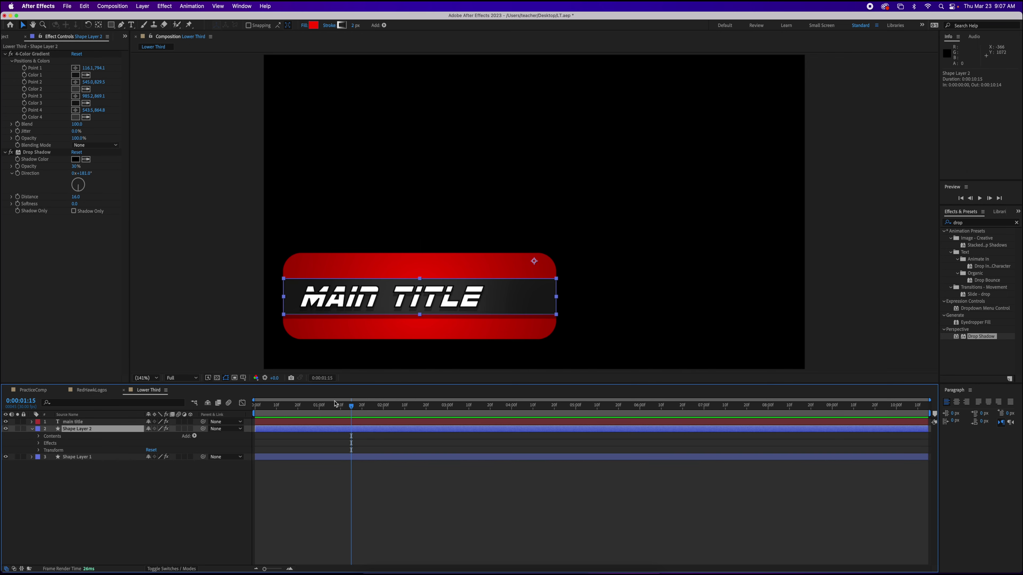
pyautogui.moveTo(350, 408); pyautogui.dragTo(239, 412)
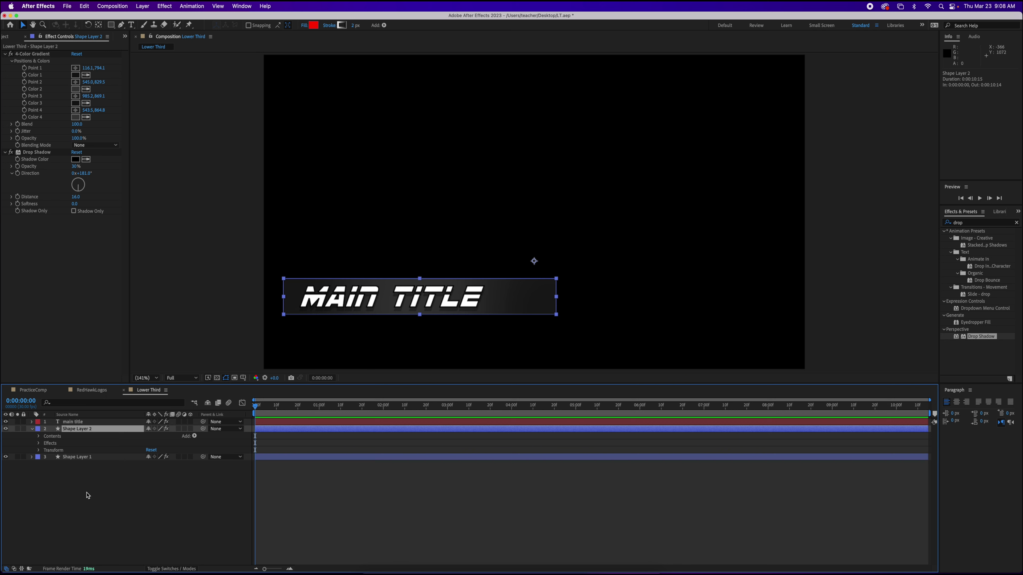
pyautogui.press('super+v')
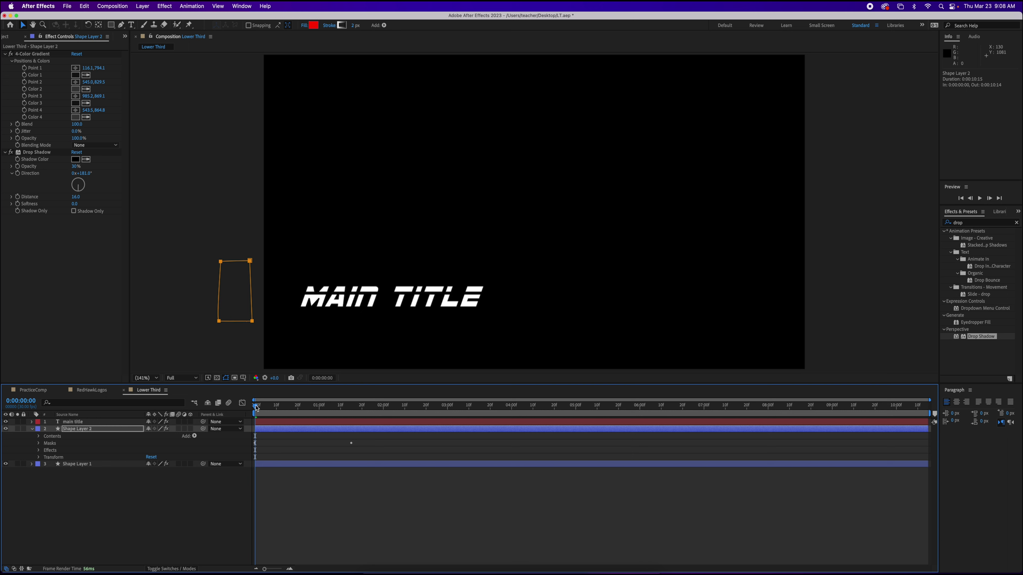
pyautogui.moveTo(256, 408); pyautogui.dragTo(351, 413)
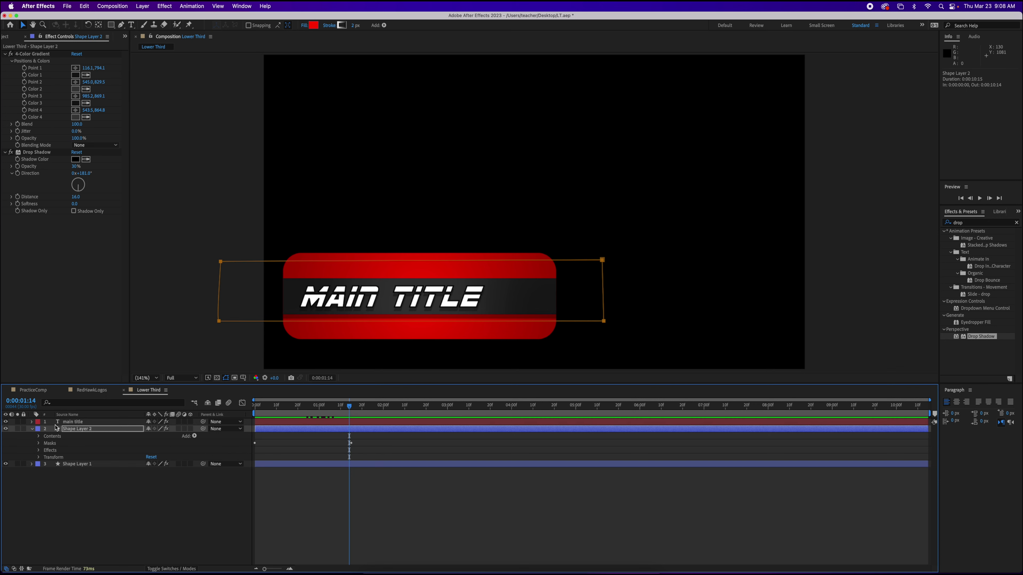
pyautogui.click(31, 430)
# Draw a narrow four-point Pen mask on the main title layer at 0:00:00:00, just left of the text
pyautogui.click(74, 422)
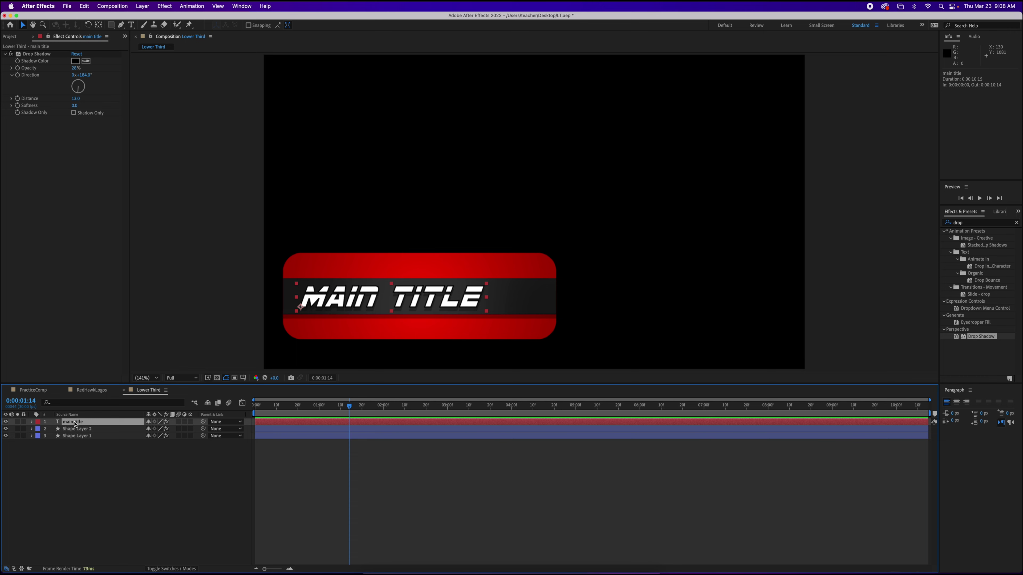
pyautogui.moveTo(349, 411); pyautogui.dragTo(228, 415)
pyautogui.click(122, 26)
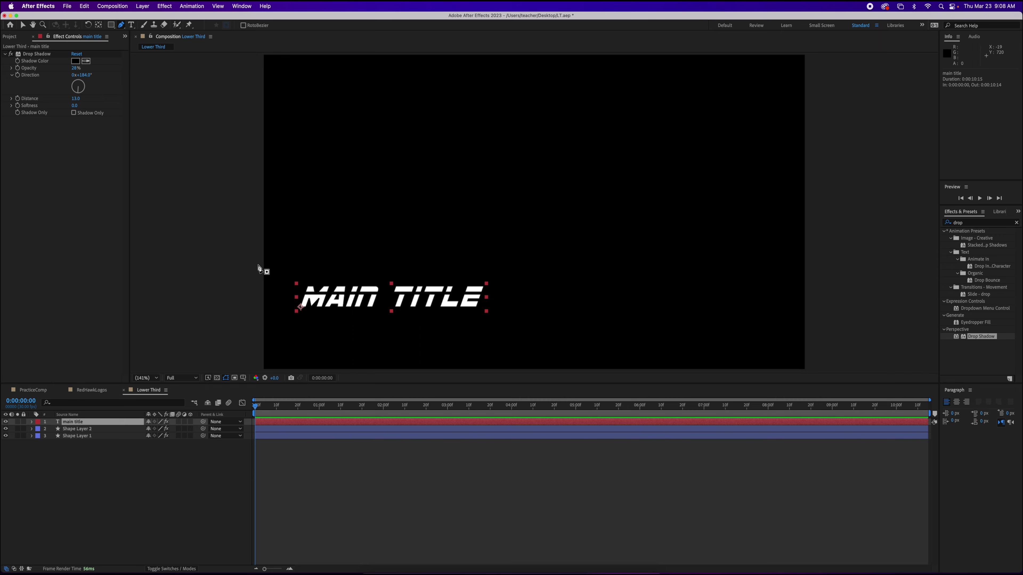
pyautogui.click(265, 250)
pyautogui.click(265, 333)
pyautogui.click(286, 333)
pyautogui.click(284, 250)
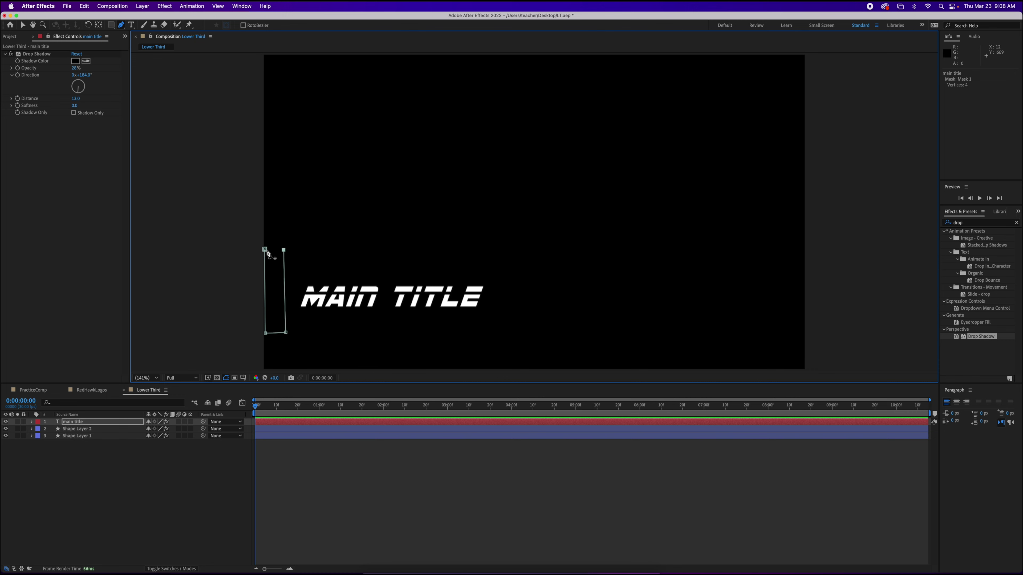
pyautogui.click(265, 250)
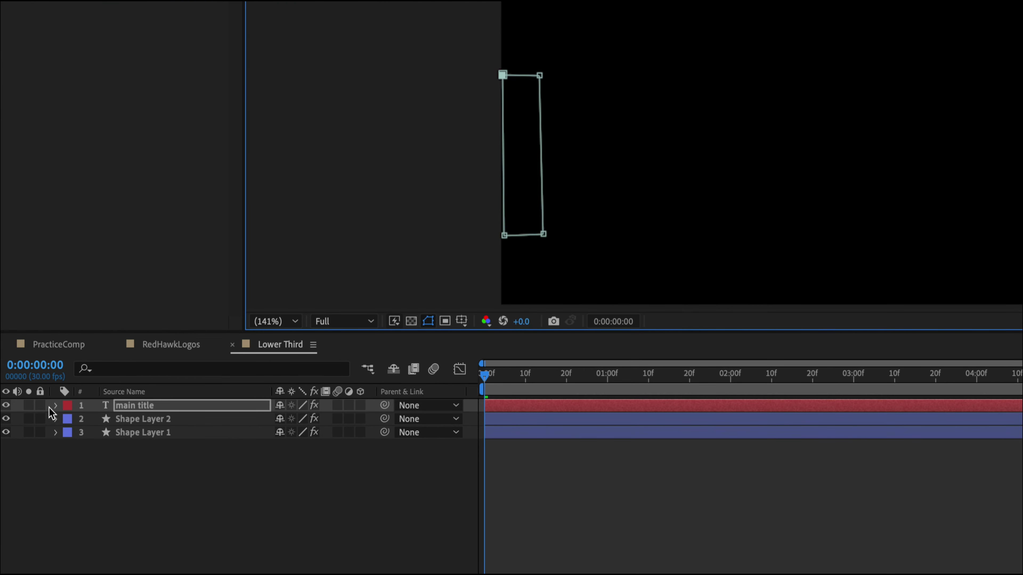
# Add a Mask Path keyframe to the main title layer's Mask 1 at 0:00:00:00
pyautogui.click(55, 406)
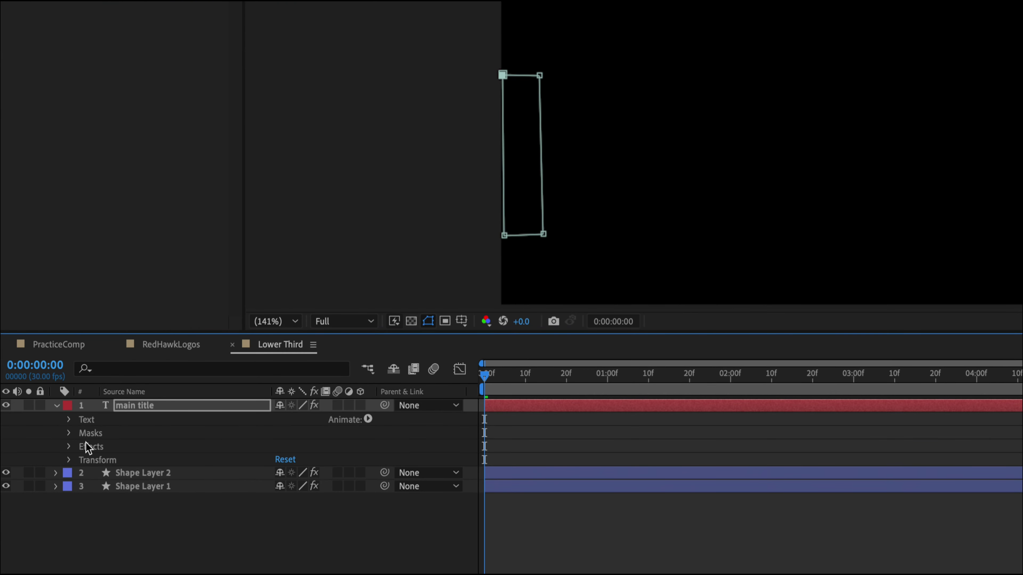
pyautogui.click(69, 434)
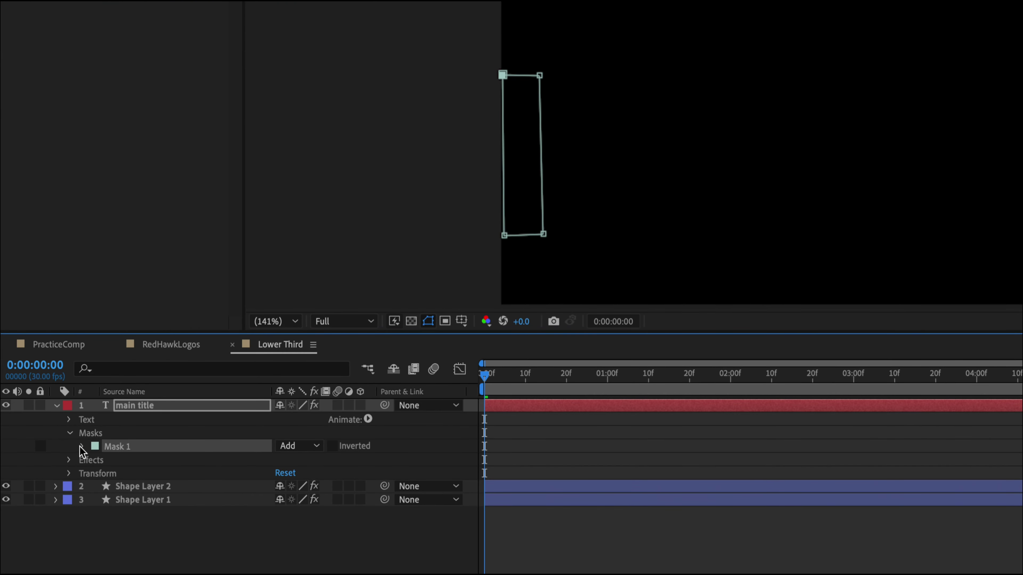
pyautogui.click(83, 446)
pyautogui.click(107, 460)
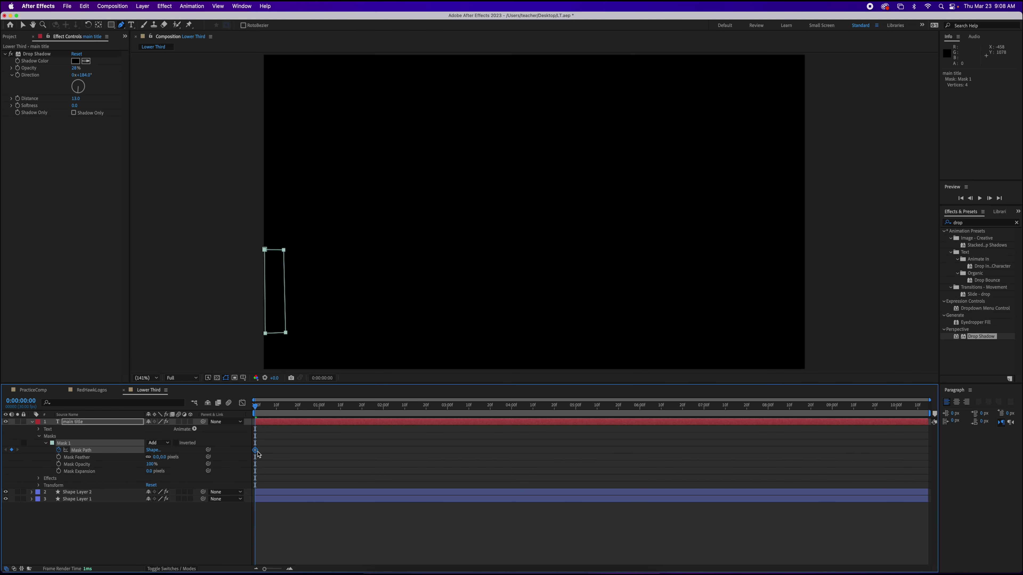
# Widen the main title mask with a slanted right edge so it covers the whole text, and add a Mask Path keyframe at 0:00:02:00
pyautogui.click(23, 25)
pyautogui.click(281, 293)
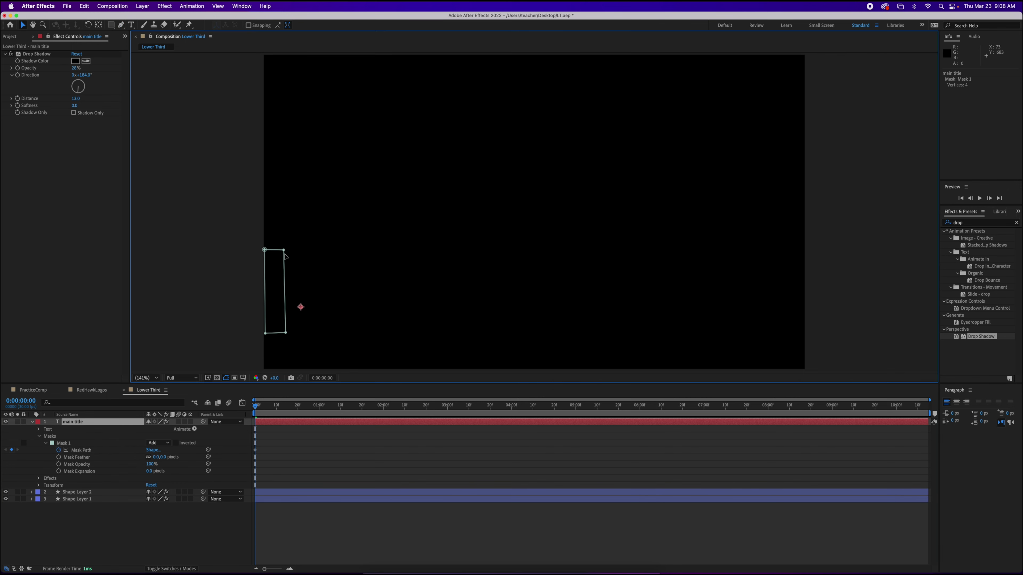
pyautogui.moveTo(284, 251); pyautogui.dragTo(503, 251)
pyautogui.moveTo(285, 333); pyautogui.dragTo(476, 332)
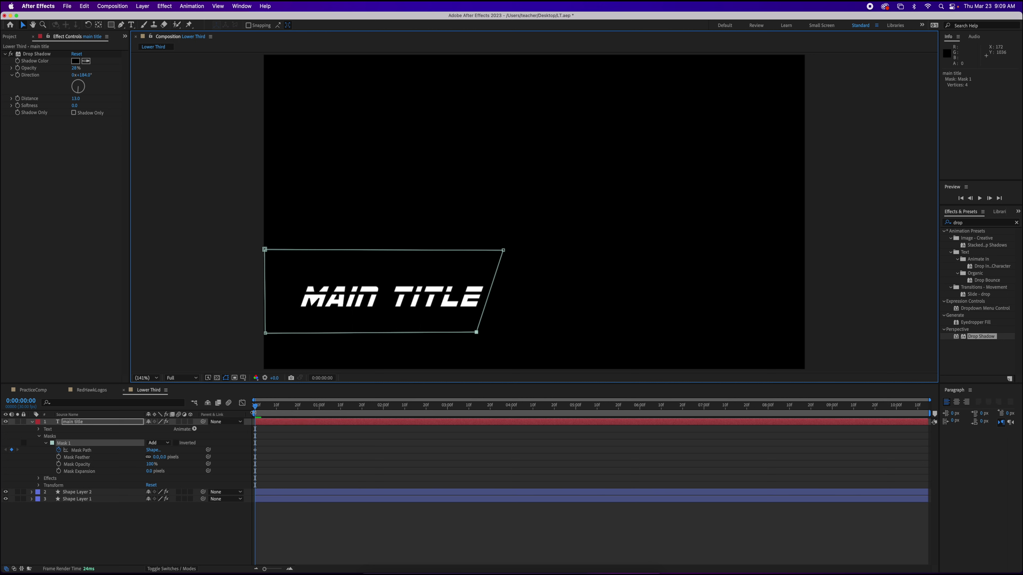
pyautogui.moveTo(505, 251)
pyautogui.mouseDown()
pyautogui.moveTo(341, 258)
pyautogui.moveTo(503, 253)
pyautogui.mouseUp()
pyautogui.moveTo(255, 409); pyautogui.dragTo(383, 411)
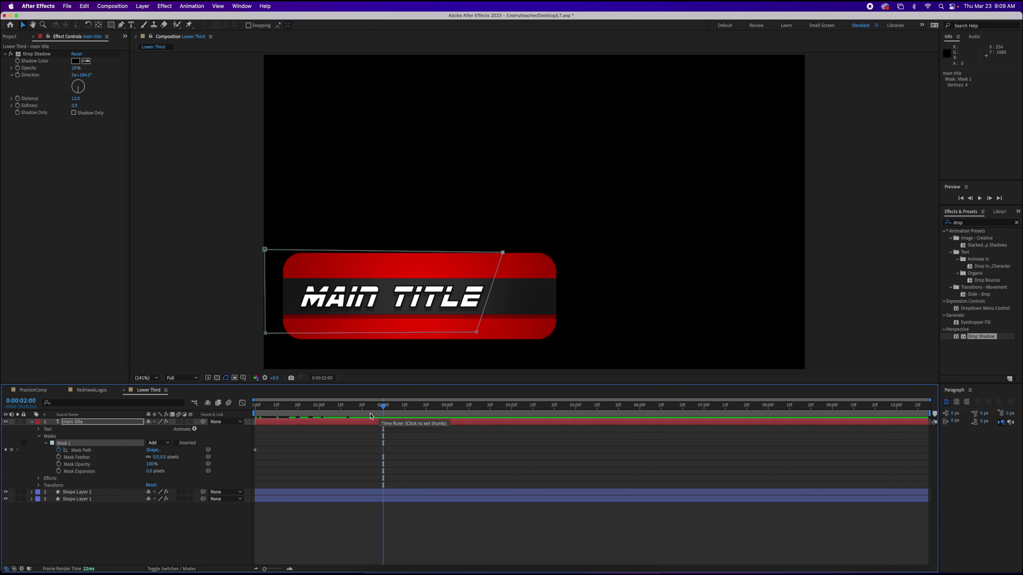
pyautogui.click(12, 450)
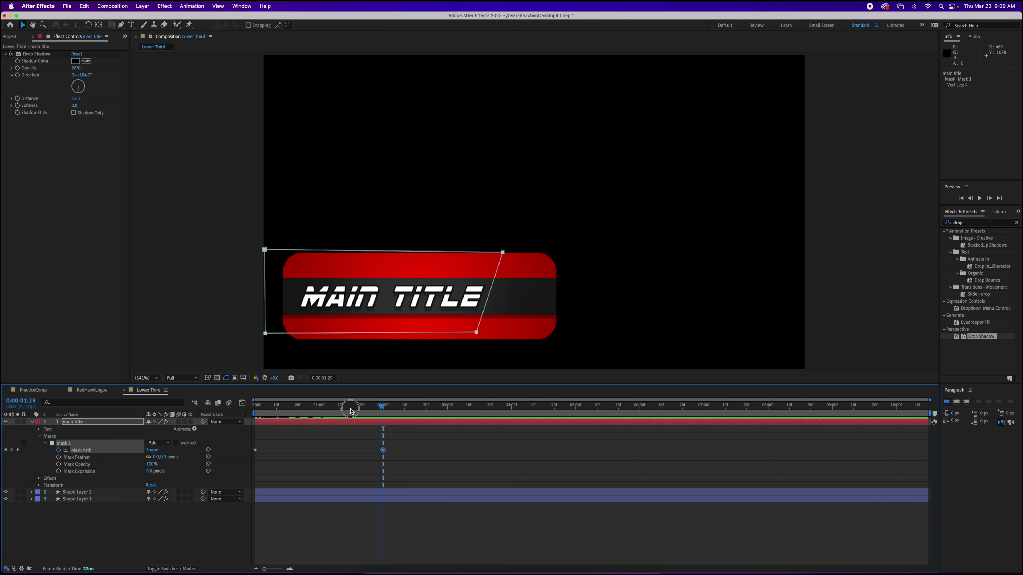
# At 0:00:00:00, pull the mask's two right-hand points back to the left so the mask clears the title text
pyautogui.press('Home')
pyautogui.click(433, 322)
pyautogui.moveTo(477, 332); pyautogui.dragTo(275, 334)
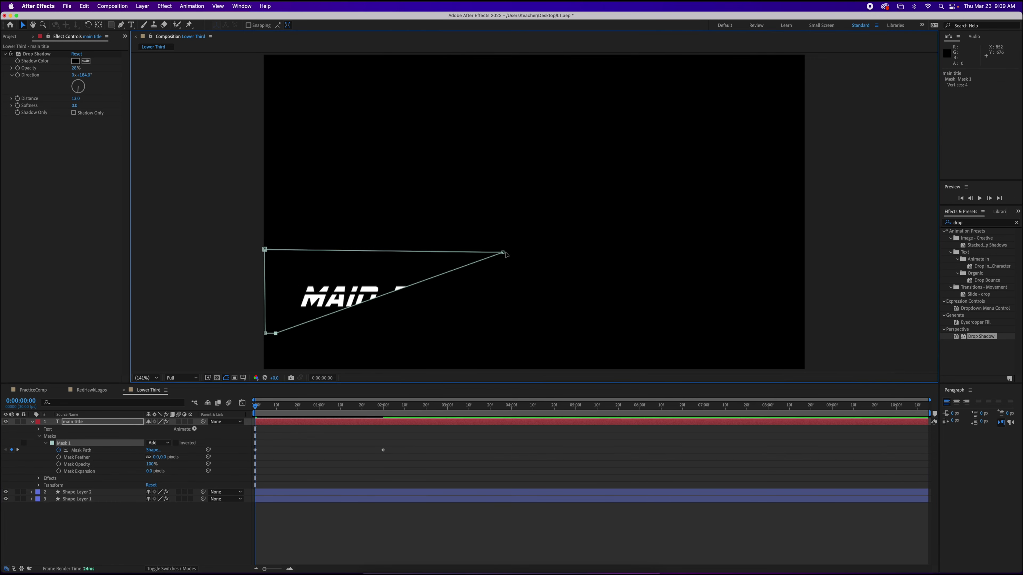
pyautogui.moveTo(503, 254); pyautogui.dragTo(304, 250)
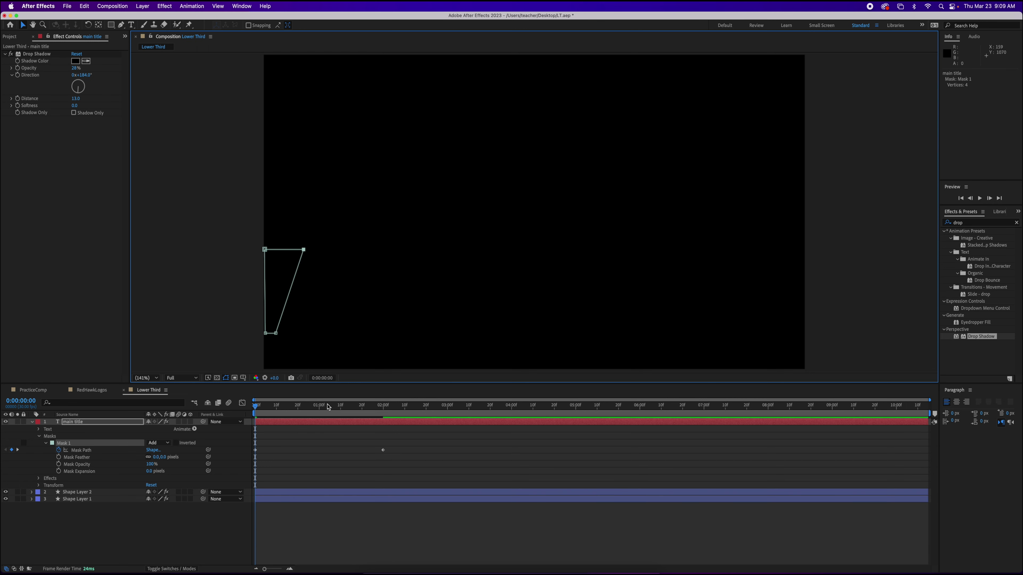
# Shift the main title's first Mask Path keyframe to 0:00:00:06 and scrub through the text reveal
pyautogui.moveTo(253, 405); pyautogui.dragTo(268, 450)
pyautogui.moveTo(272, 411); pyautogui.dragTo(399, 415)
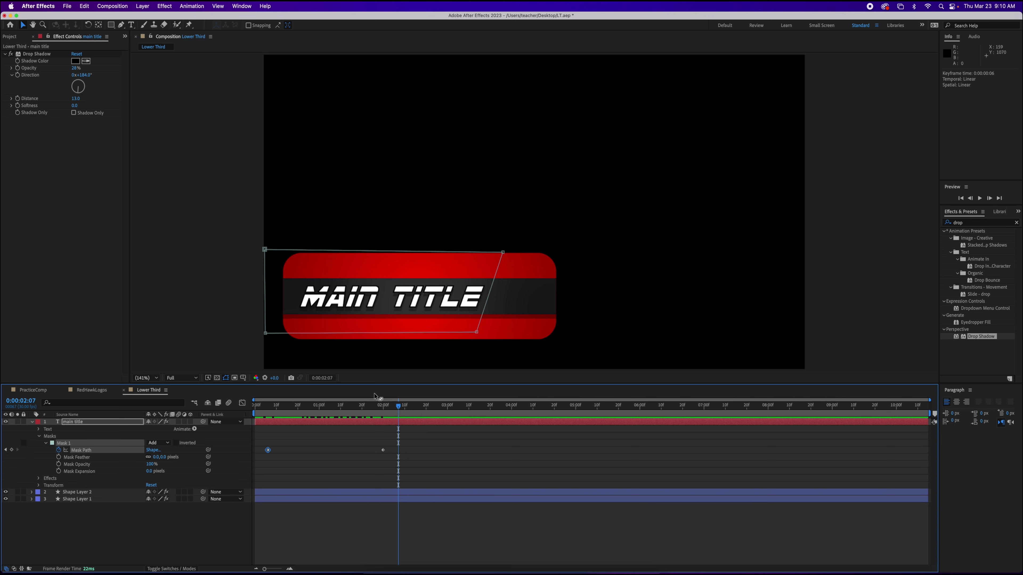
pyautogui.click(372, 407)
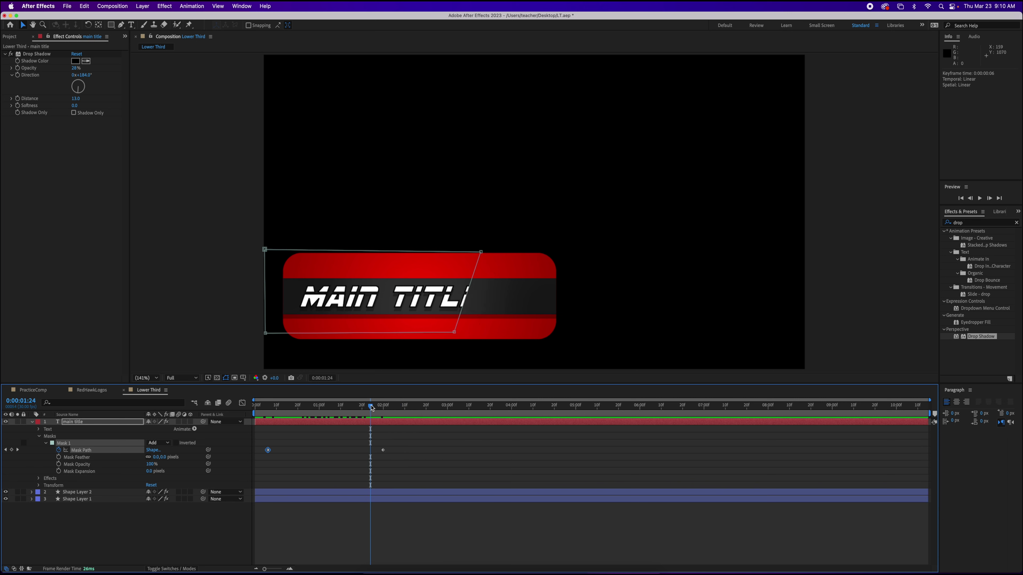
pyautogui.moveTo(372, 409); pyautogui.dragTo(389, 408)
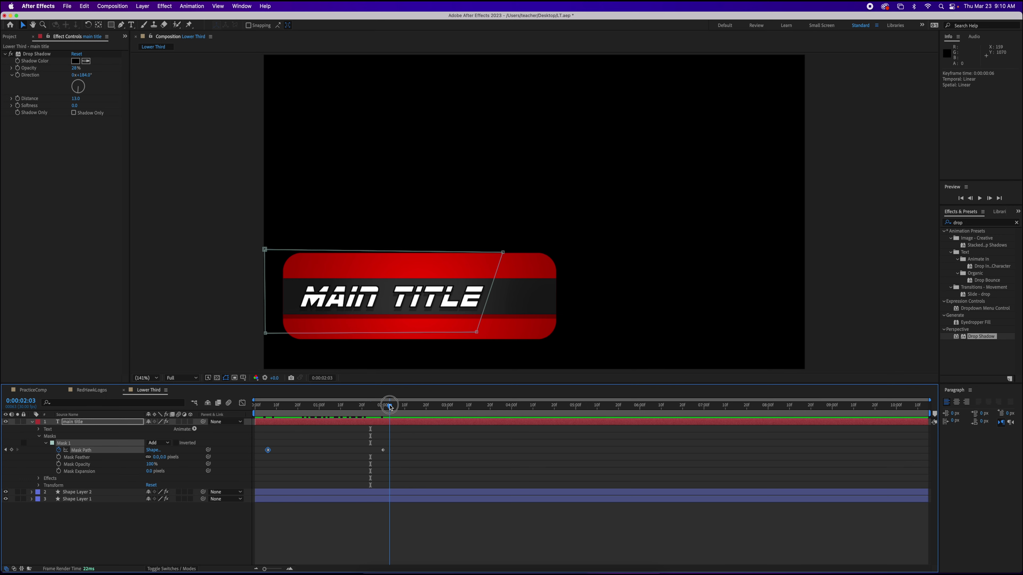
# Review the RedHawkLogos composition and scrub through PracticeComp to examine how the logo appears, returning to Lower Third
pyautogui.click(92, 390)
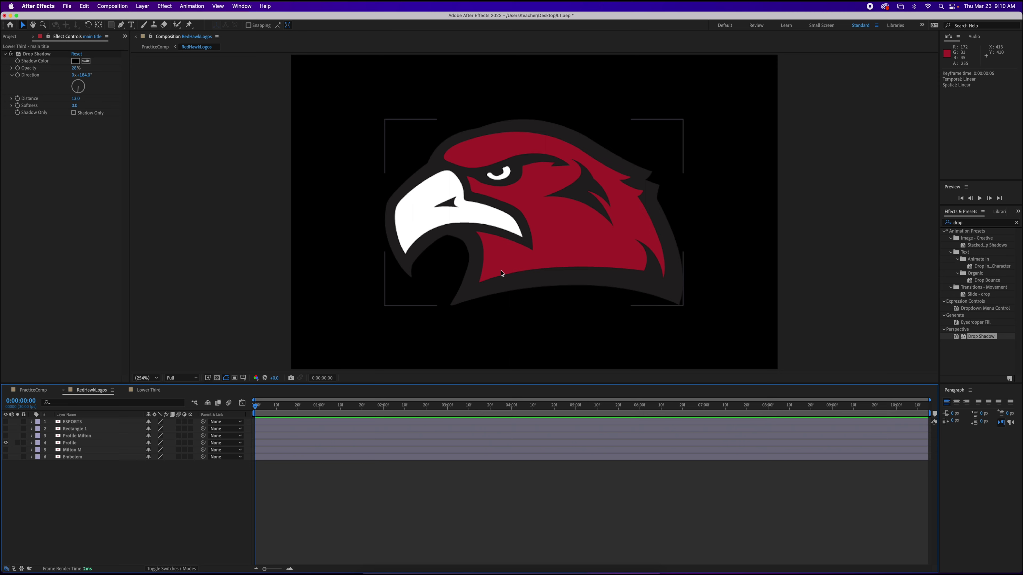
pyautogui.click(32, 390)
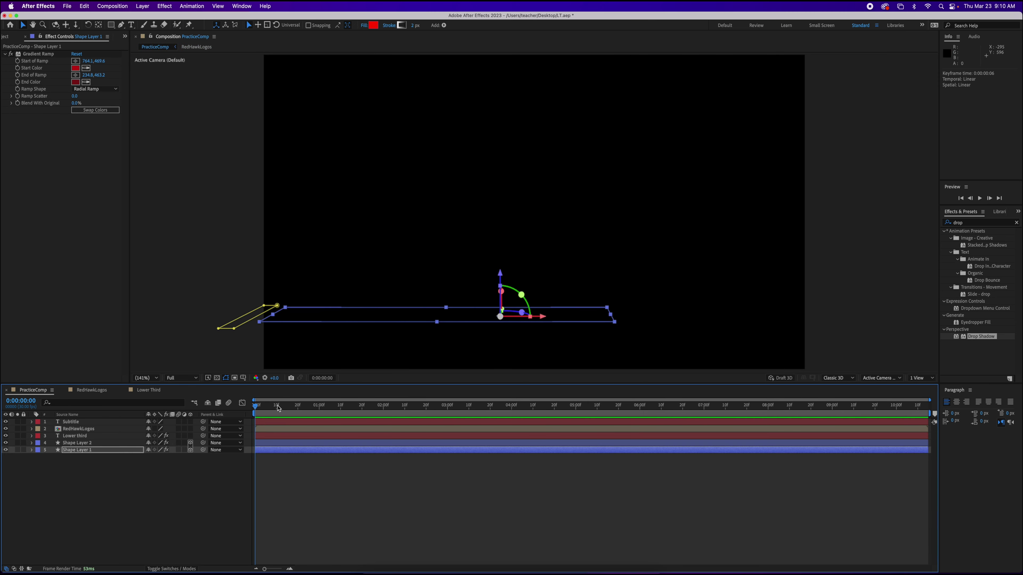
pyautogui.moveTo(253, 409); pyautogui.dragTo(364, 406)
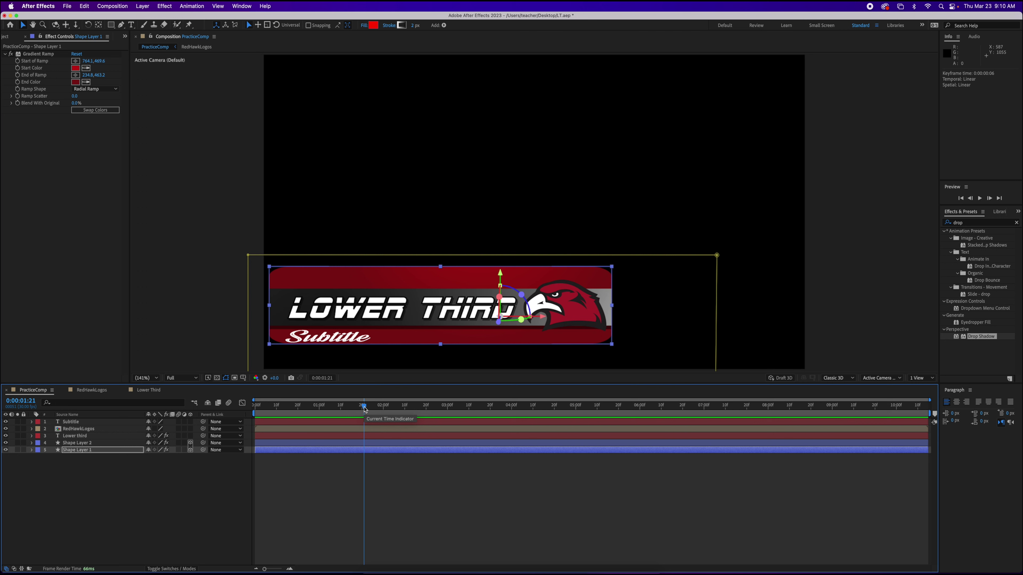
pyautogui.moveTo(364, 409); pyautogui.dragTo(326, 408)
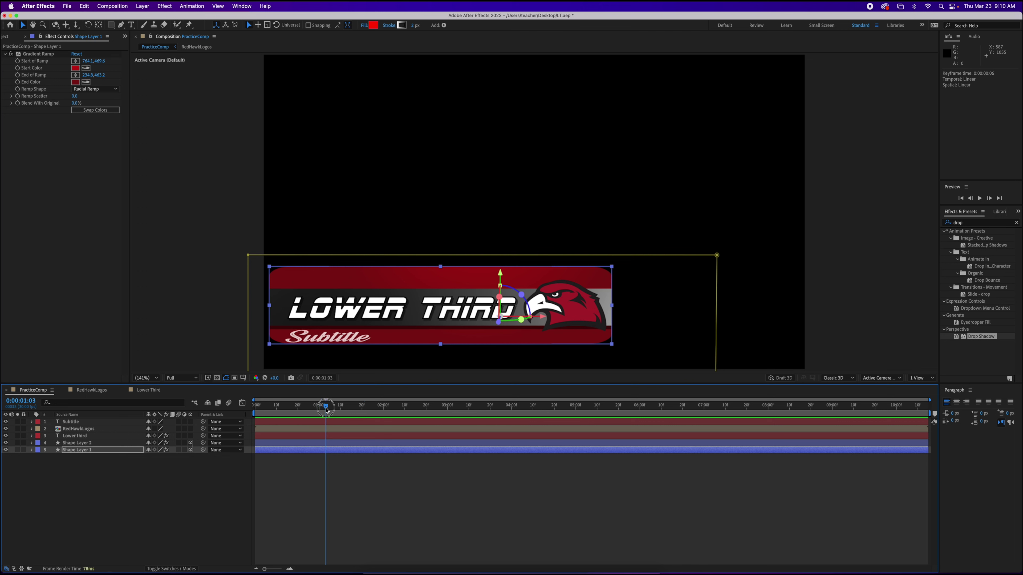
pyautogui.click(162, 391)
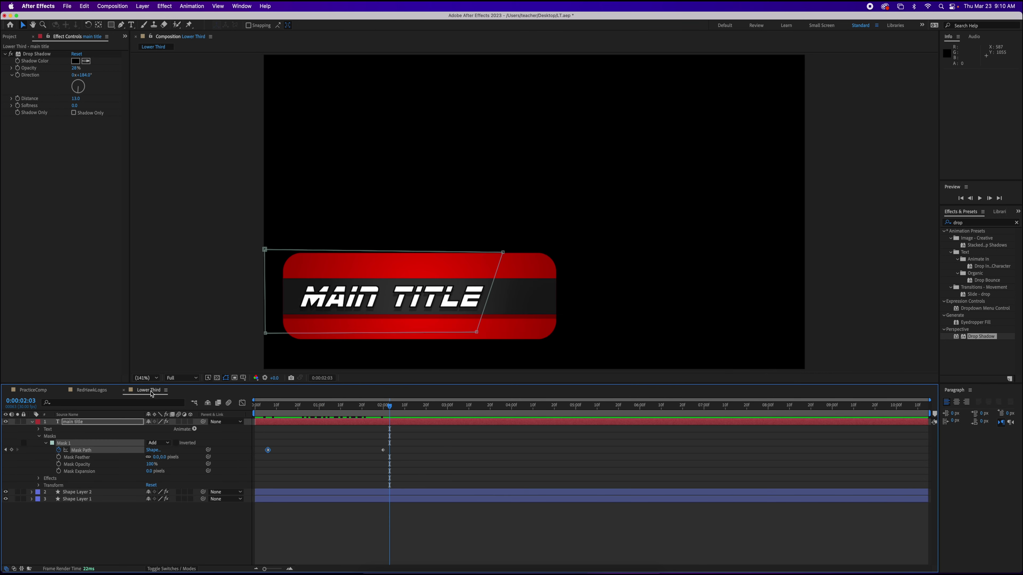
# Add the RedHawkLogos composition as the top layer of Lower Third and check the Profile layer inside it
pyautogui.moveTo(391, 410); pyautogui.dragTo(420, 410)
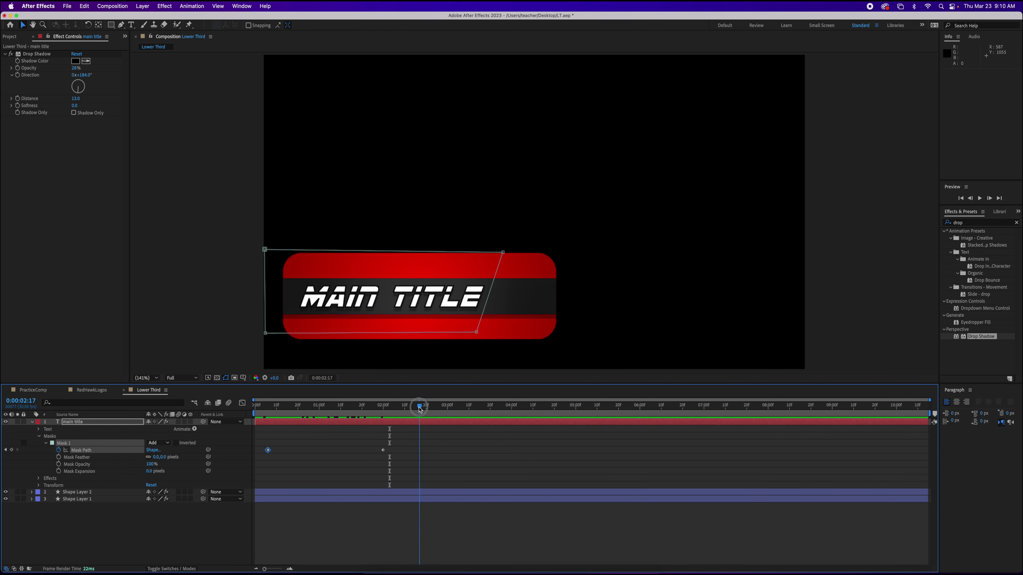
pyautogui.click(32, 422)
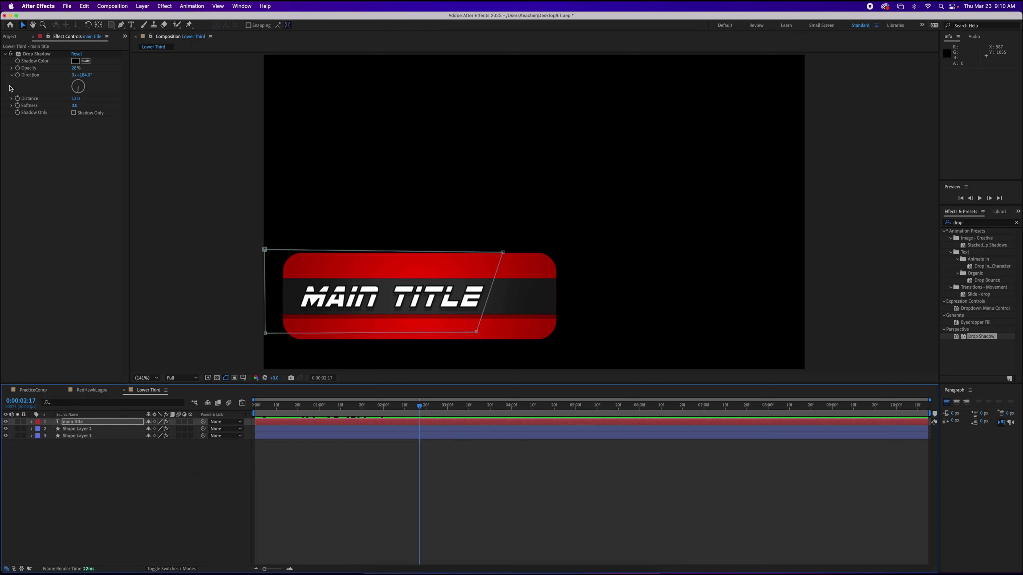
pyautogui.click(9, 37)
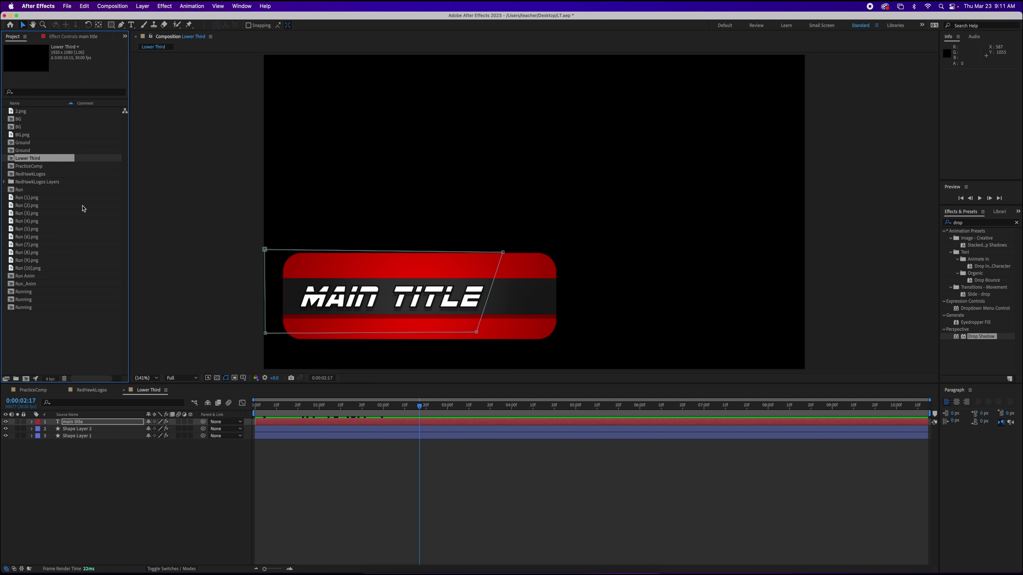
pyautogui.click(34, 175)
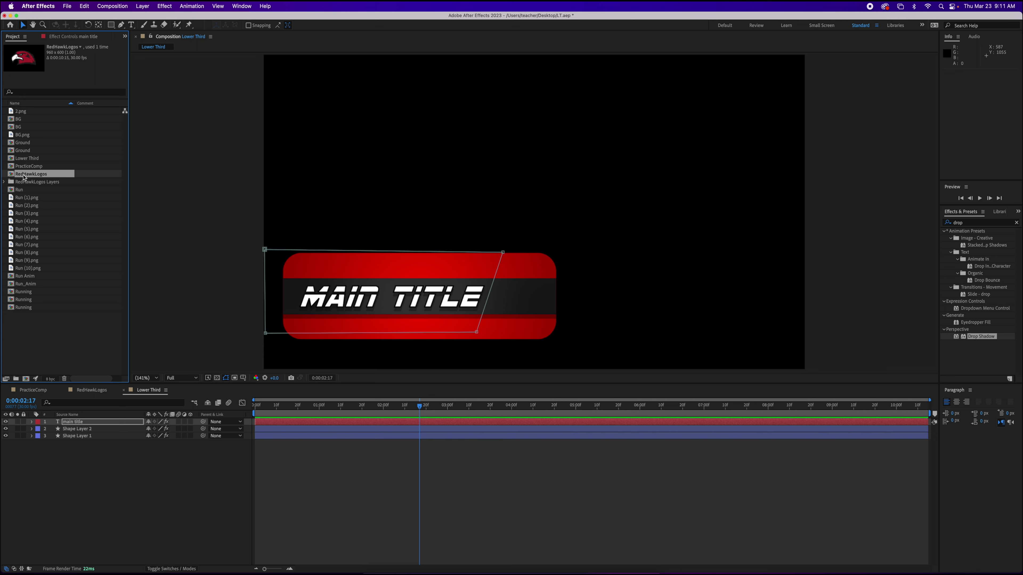
pyautogui.moveTo(25, 177); pyautogui.dragTo(61, 422)
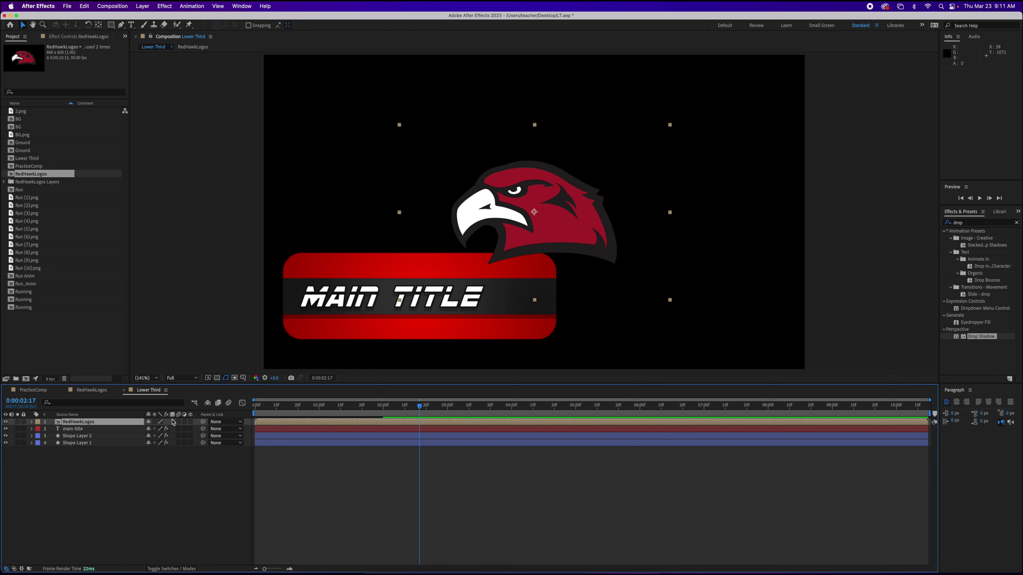
pyautogui.click(90, 393)
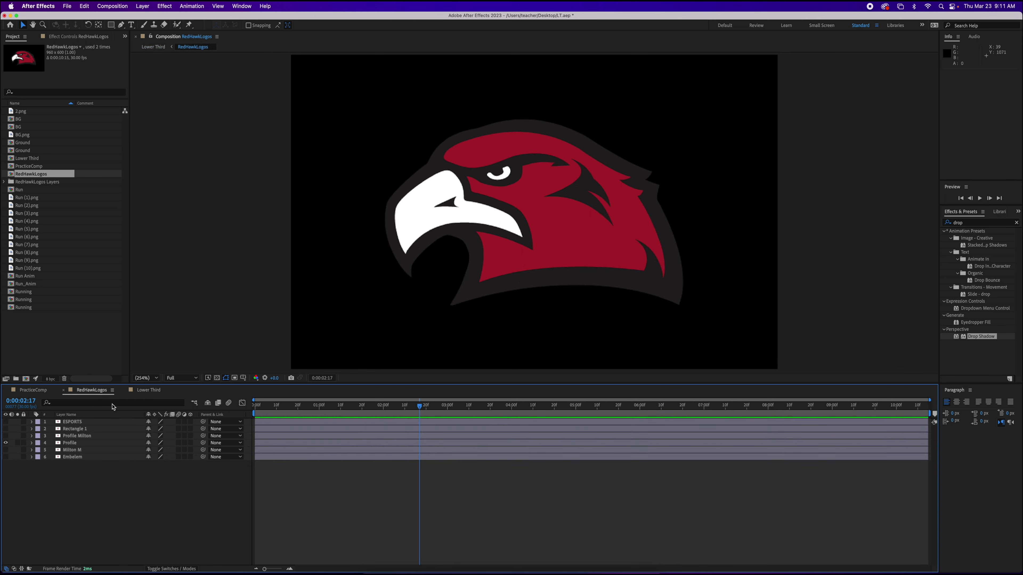
pyautogui.click(60, 443)
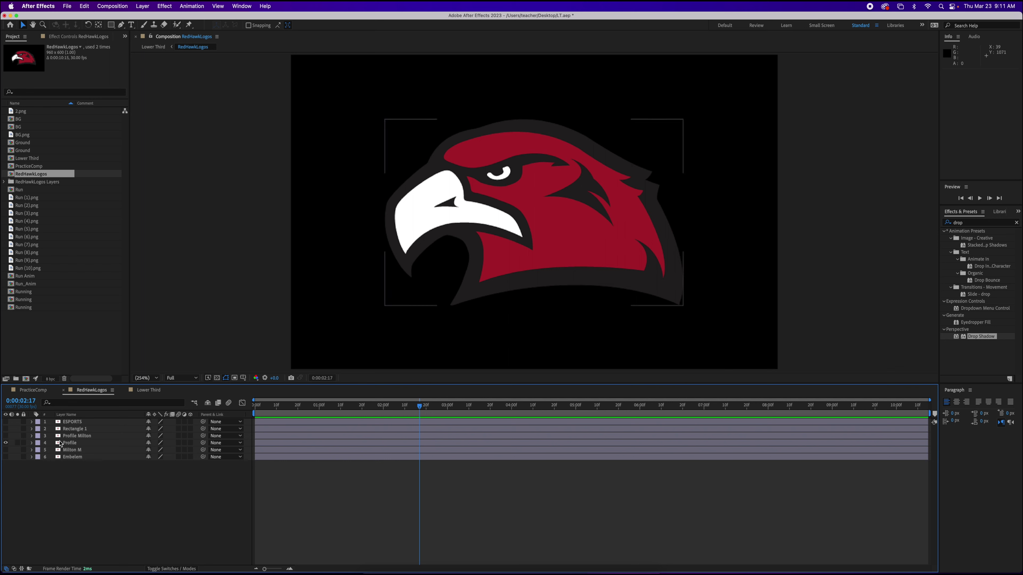
pyautogui.click(76, 447)
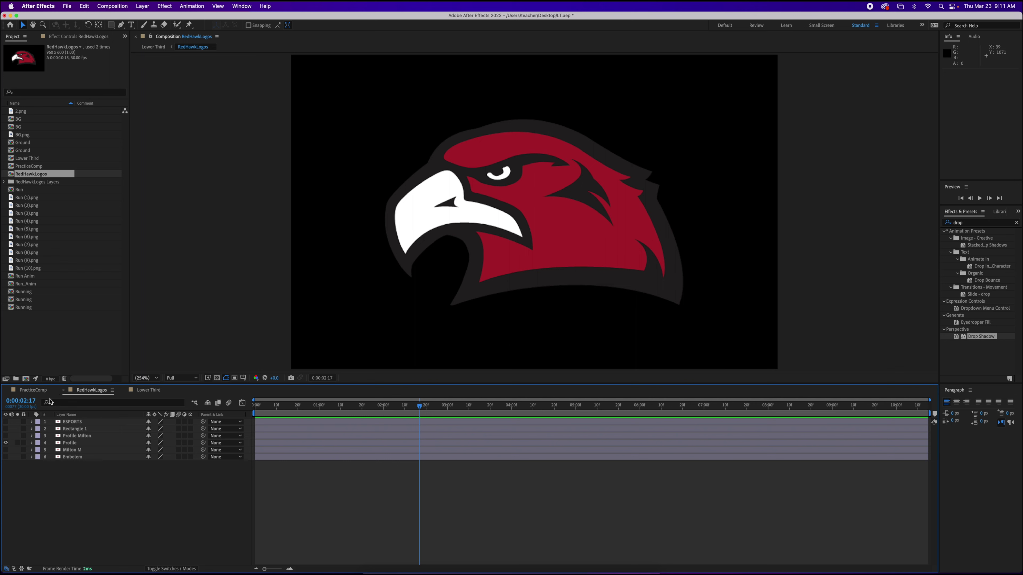
pyautogui.click(147, 390)
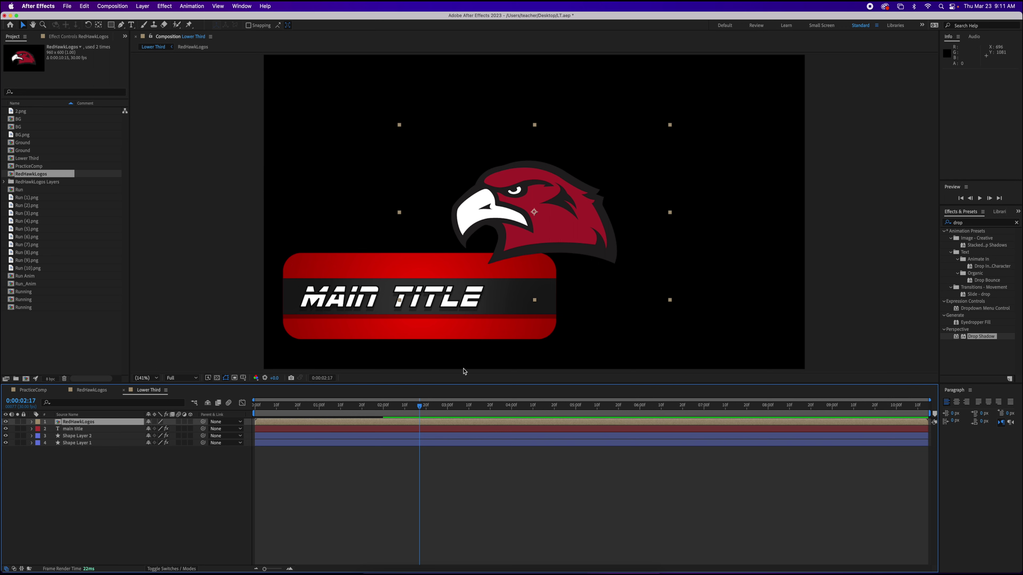
# Scale the RedHawkLogos layer to 46% and place it over the bar's right end, at about 889, 825
pyautogui.press('s')
pyautogui.moveTo(159, 431)
pyautogui.mouseDown()
pyautogui.moveTo(125, 432)
pyautogui.moveTo(139, 432)
pyautogui.mouseUp()
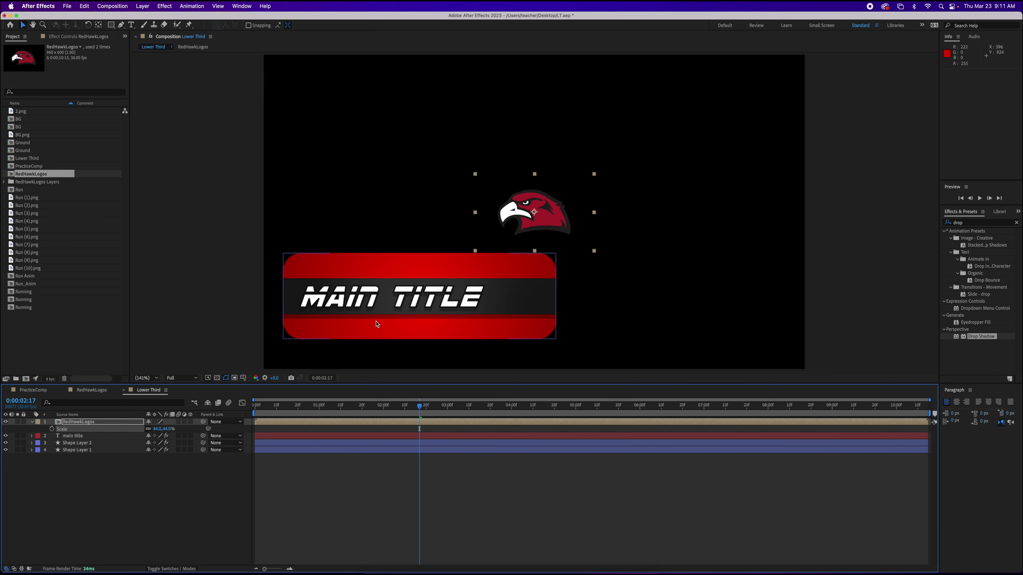
pyautogui.moveTo(545, 241); pyautogui.dragTo(532, 305)
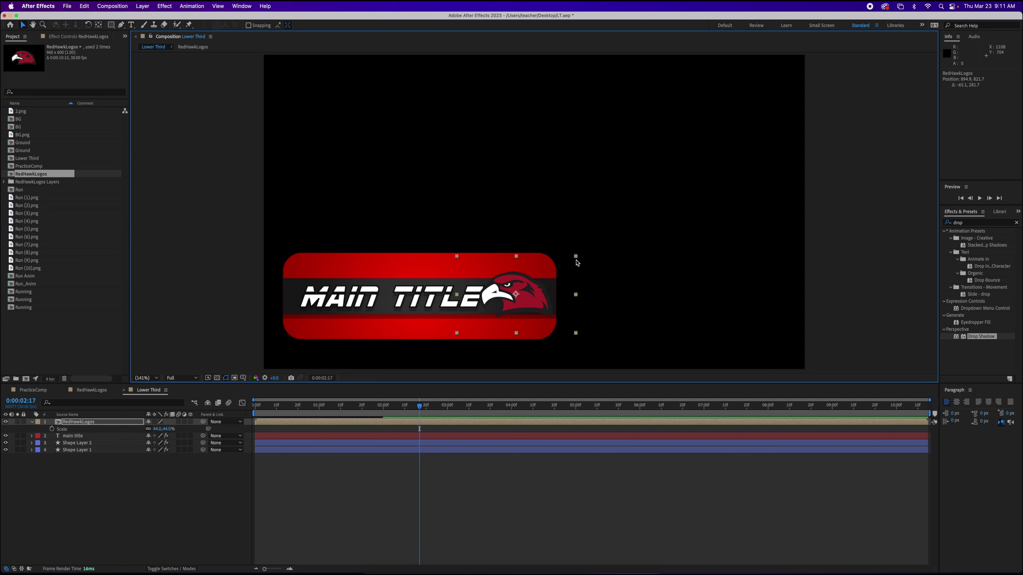
pyautogui.moveTo(158, 430); pyautogui.dragTo(158, 429)
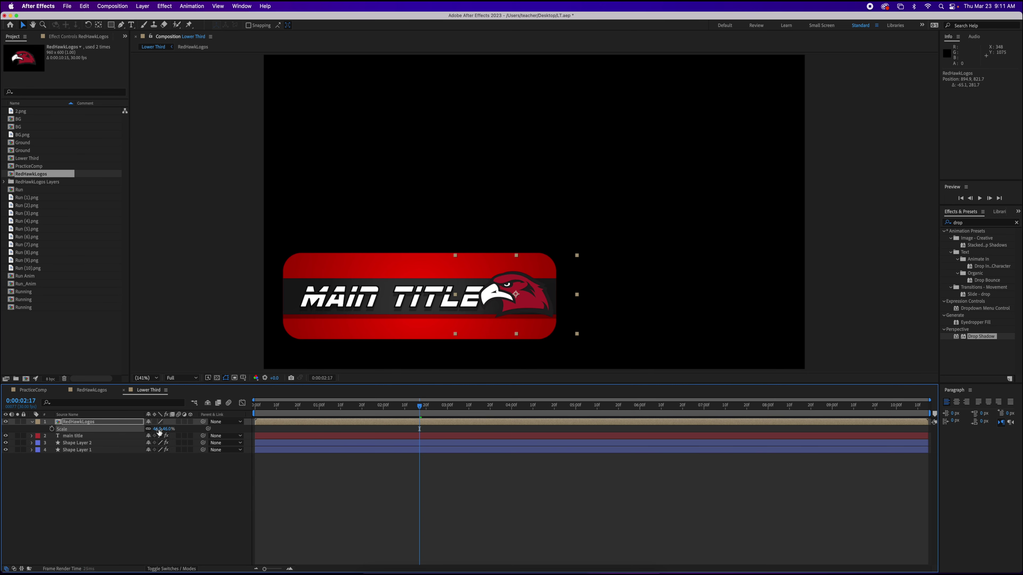
pyautogui.moveTo(522, 308); pyautogui.dragTo(520, 309)
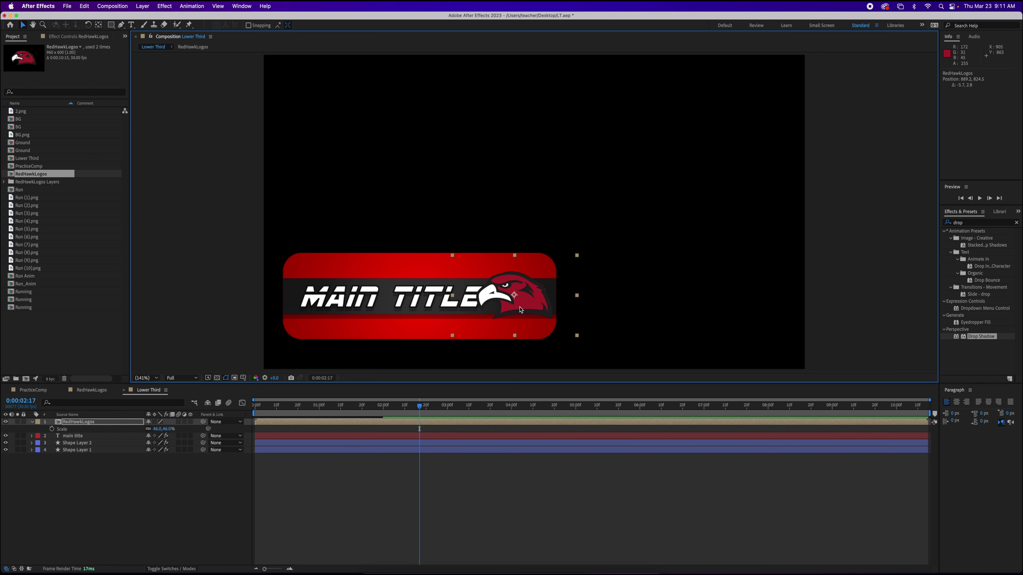
pyautogui.moveTo(90, 424)
pyautogui.mouseDown()
pyautogui.moveTo(91, 441)
pyautogui.moveTo(85, 423)
pyautogui.mouseUp()
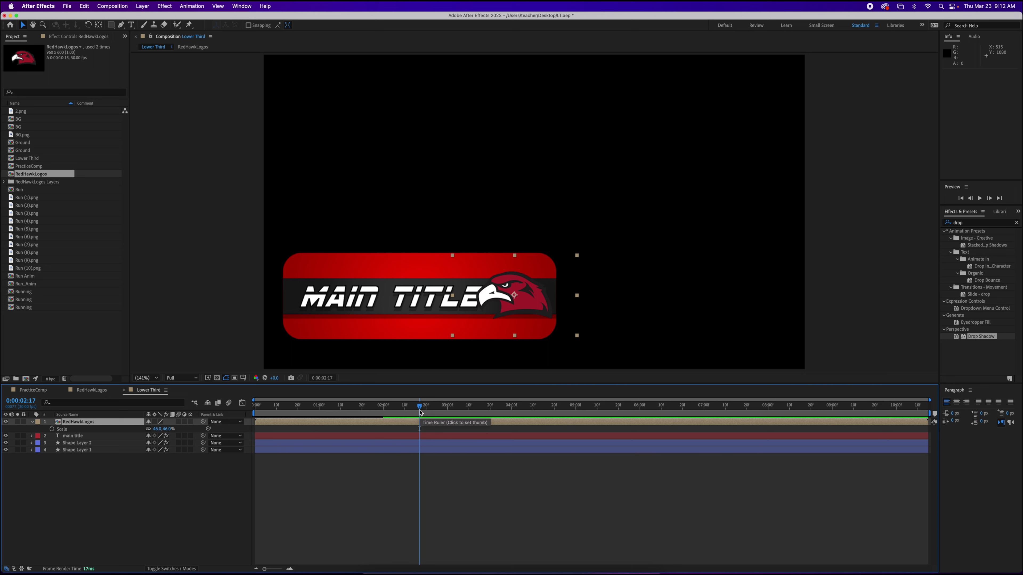
# Start a Scale animation on the RedHawkLogos layer with a 0% keyframe at 0:00:01:09
pyautogui.moveTo(420, 409); pyautogui.dragTo(341, 416)
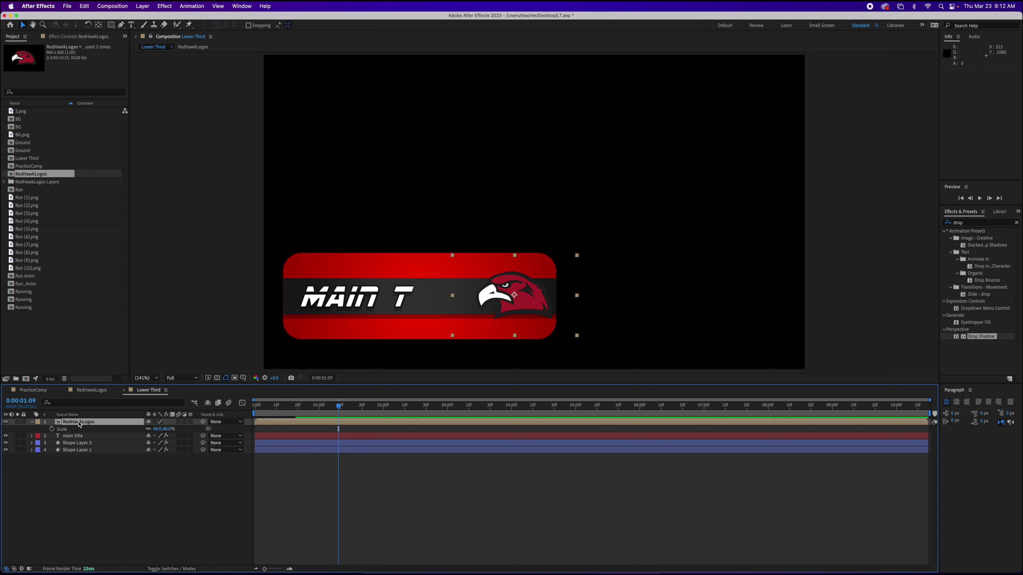
pyautogui.press('s')
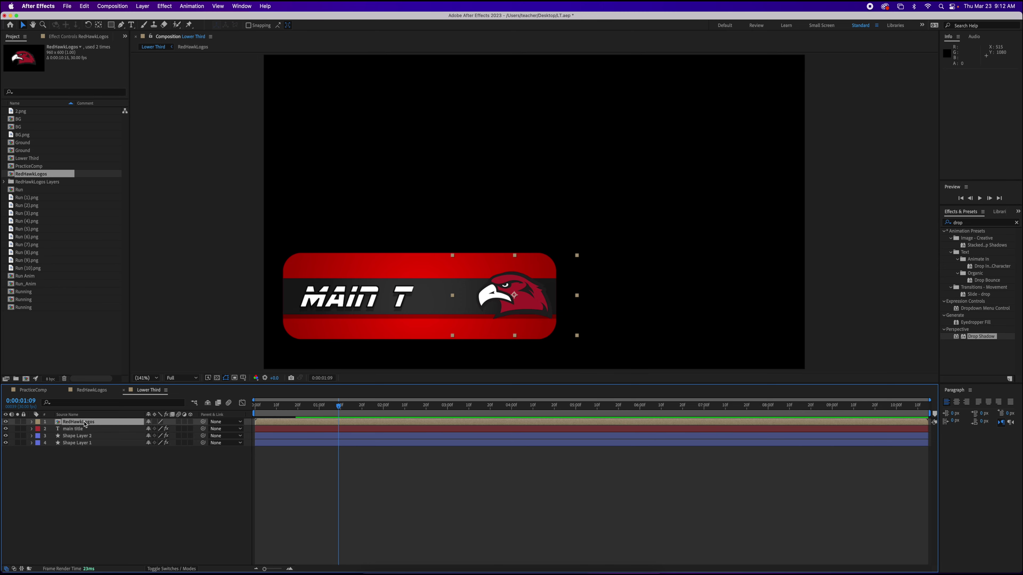
pyautogui.press('s')
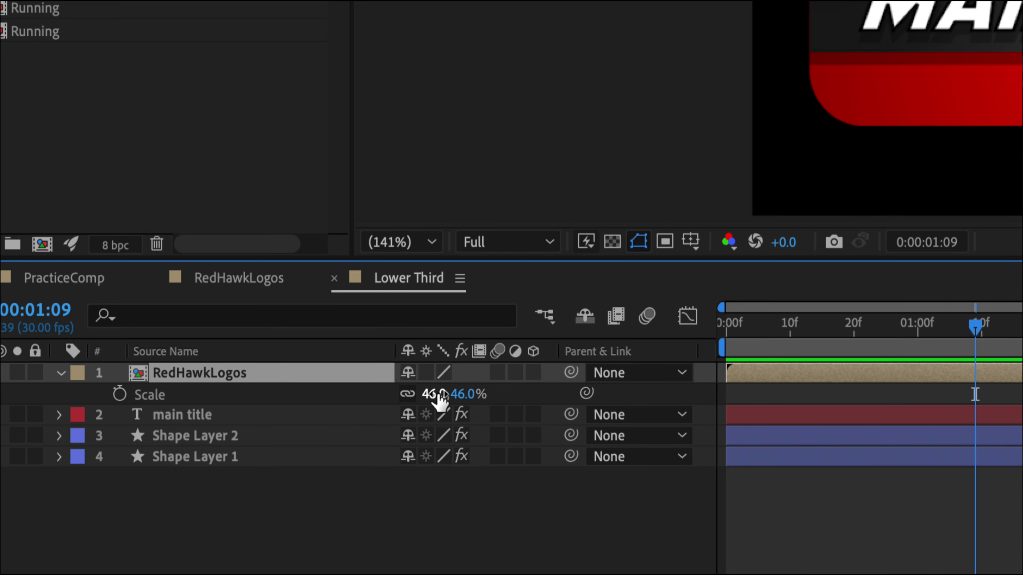
pyautogui.click(119, 394)
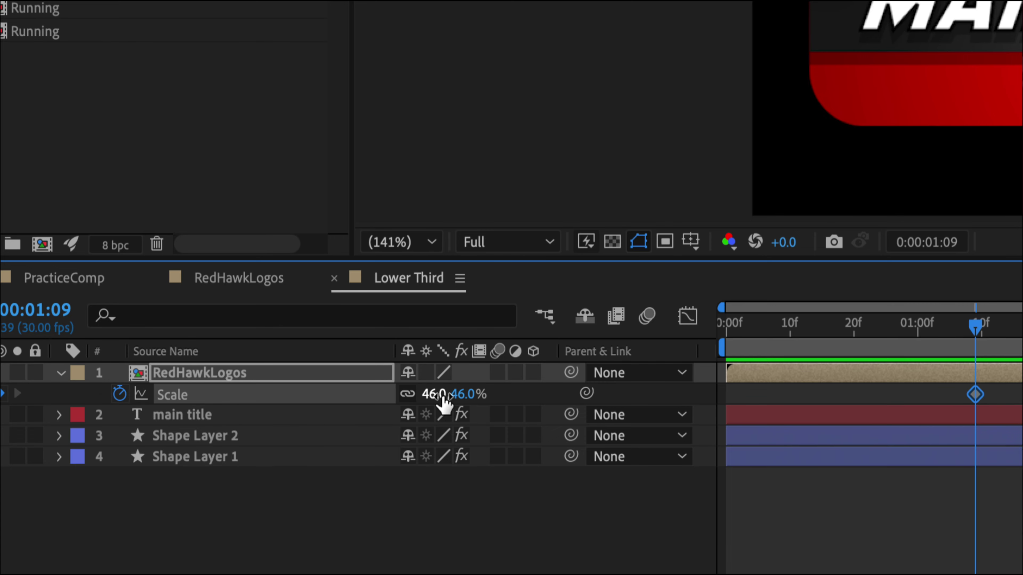
pyautogui.click(439, 395)
pyautogui.write('0')
pyautogui.press('Return')
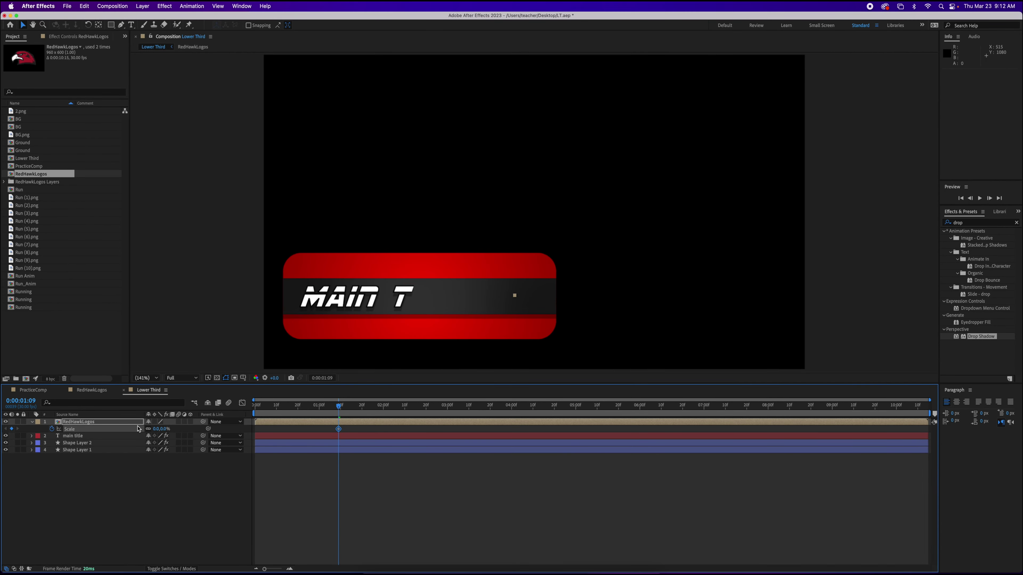
# Add a second logo Scale keyframe at 0:00:01:11 and settle its value at 44%
pyautogui.moveTo(338, 408); pyautogui.dragTo(343, 409)
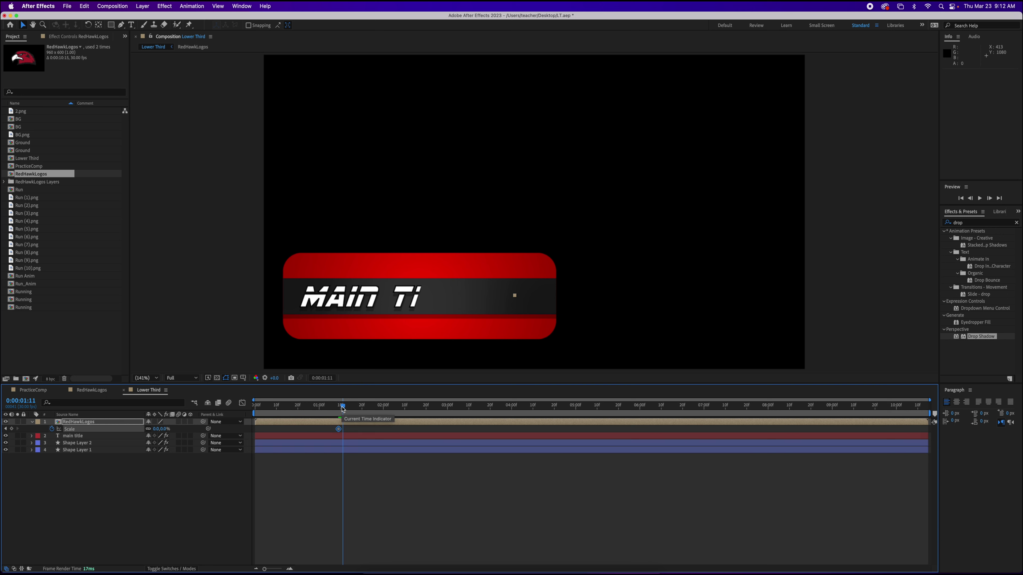
pyautogui.click(157, 430)
pyautogui.write('100')
pyautogui.press('Return')
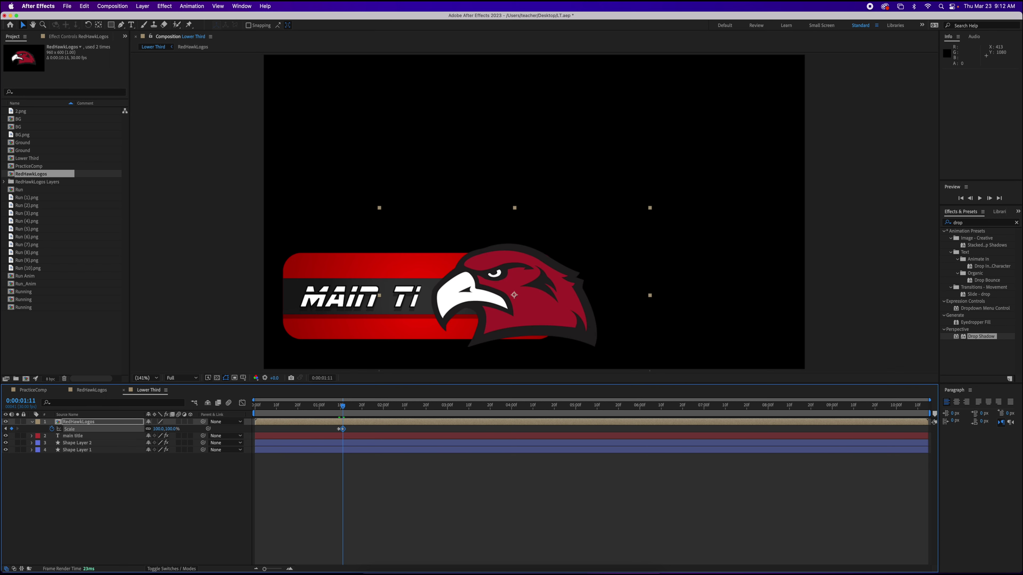
pyautogui.moveTo(162, 429); pyautogui.dragTo(140, 429)
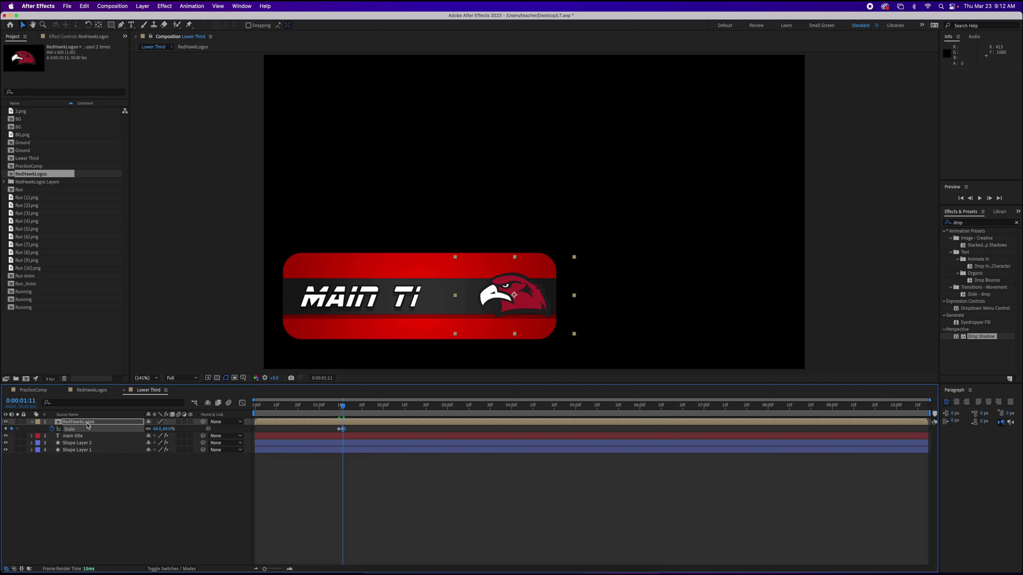
# Reveal all the logo's transform properties and add a starting Rotation keyframe at 0:00:01:09
pyautogui.press('r')
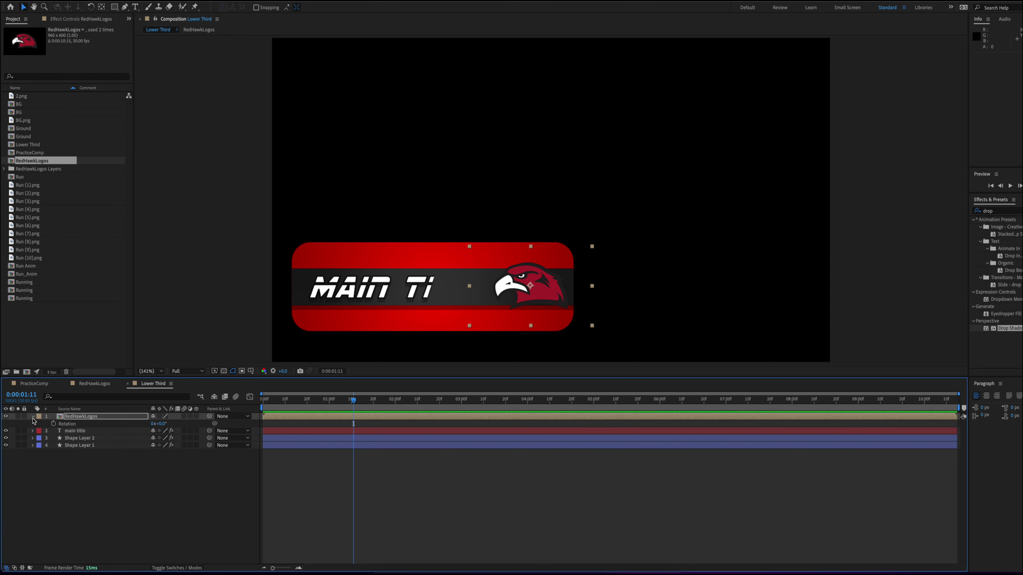
pyautogui.click(33, 417)
pyautogui.click(33, 417)
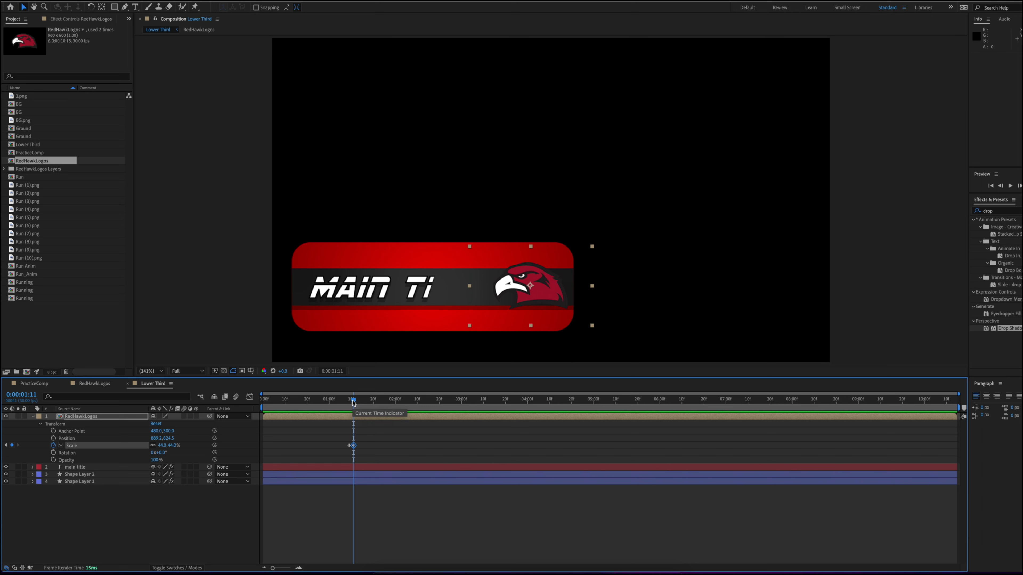
pyautogui.moveTo(353, 402); pyautogui.dragTo(349, 405)
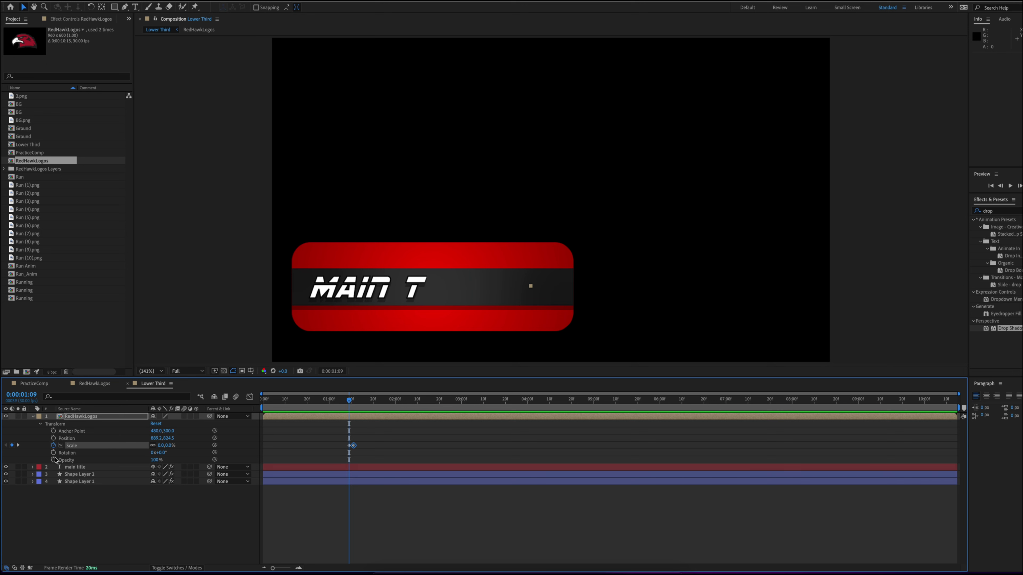
pyautogui.click(53, 453)
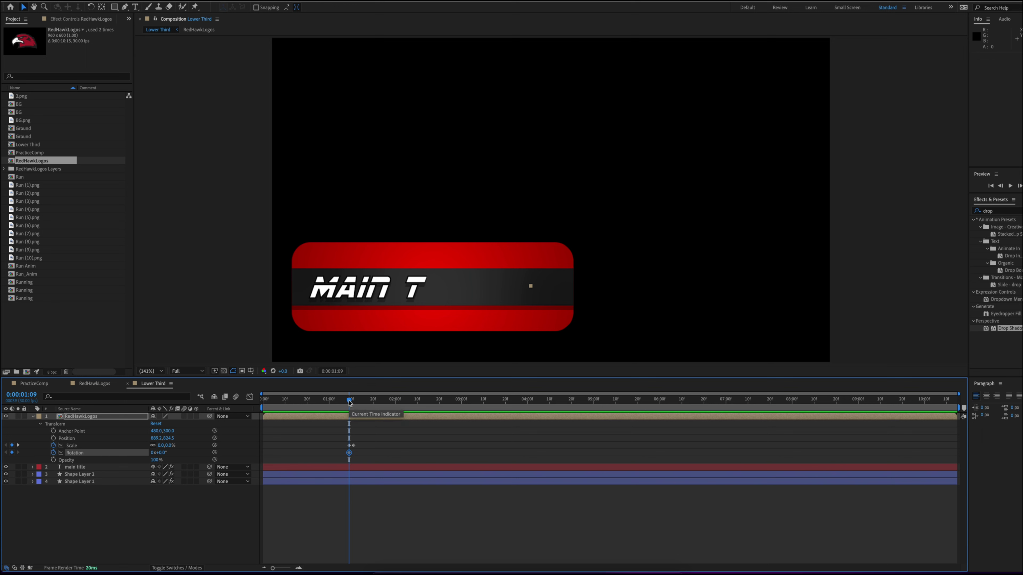
# Set the logo's Rotation to one full revolution at 0:00:01:11 and preview the spin
pyautogui.moveTo(349, 402); pyautogui.dragTo(353, 403)
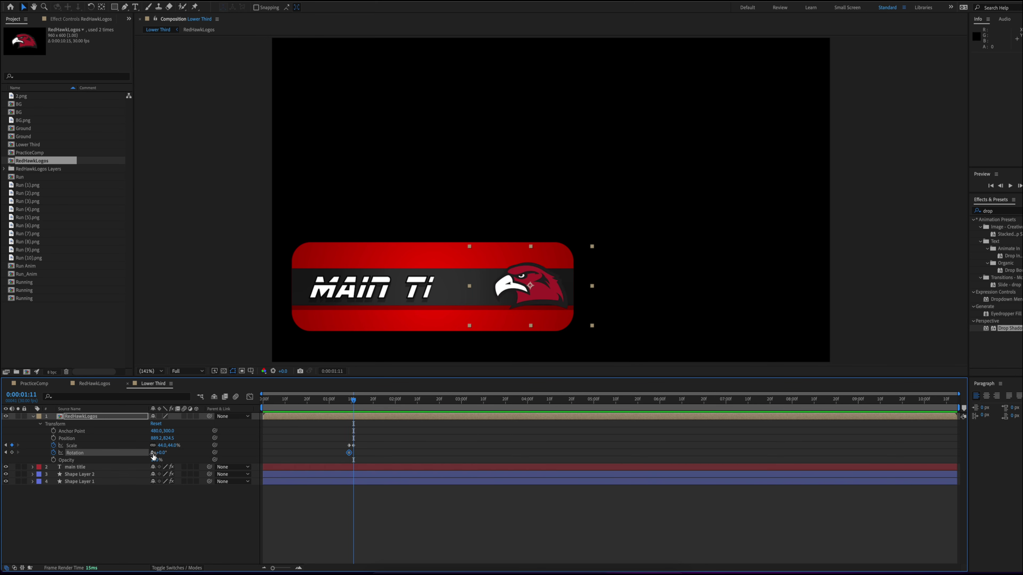
pyautogui.moveTo(152, 453); pyautogui.dragTo(154, 453)
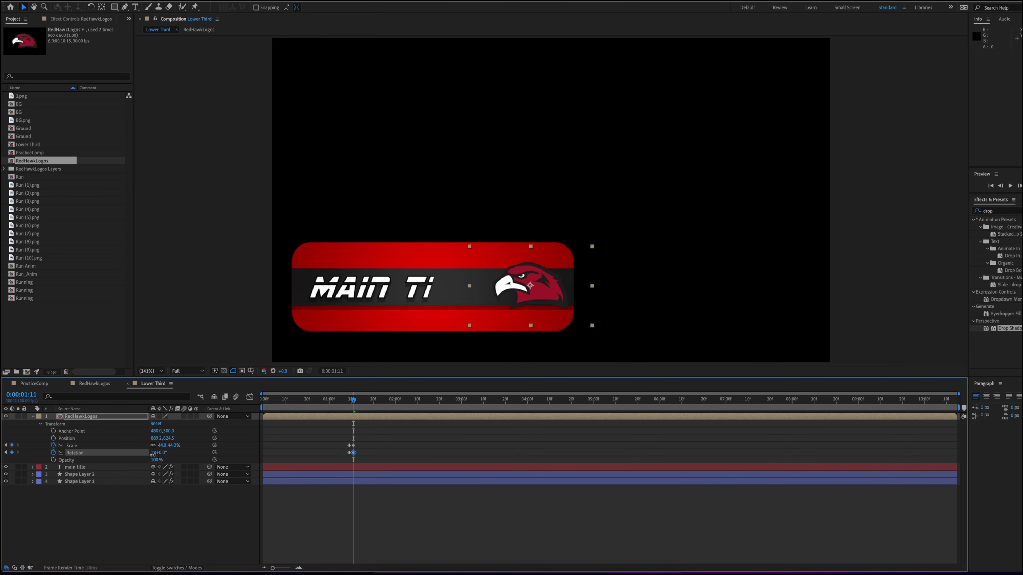
pyautogui.click(155, 453)
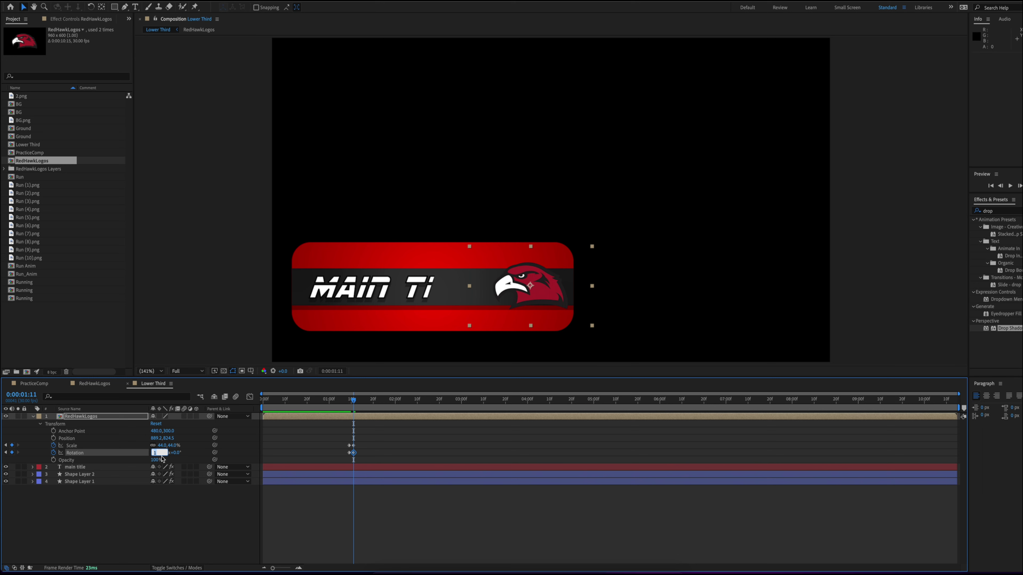
pyautogui.press('Return')
pyautogui.moveTo(353, 400); pyautogui.dragTo(348, 404)
pyautogui.press('space')
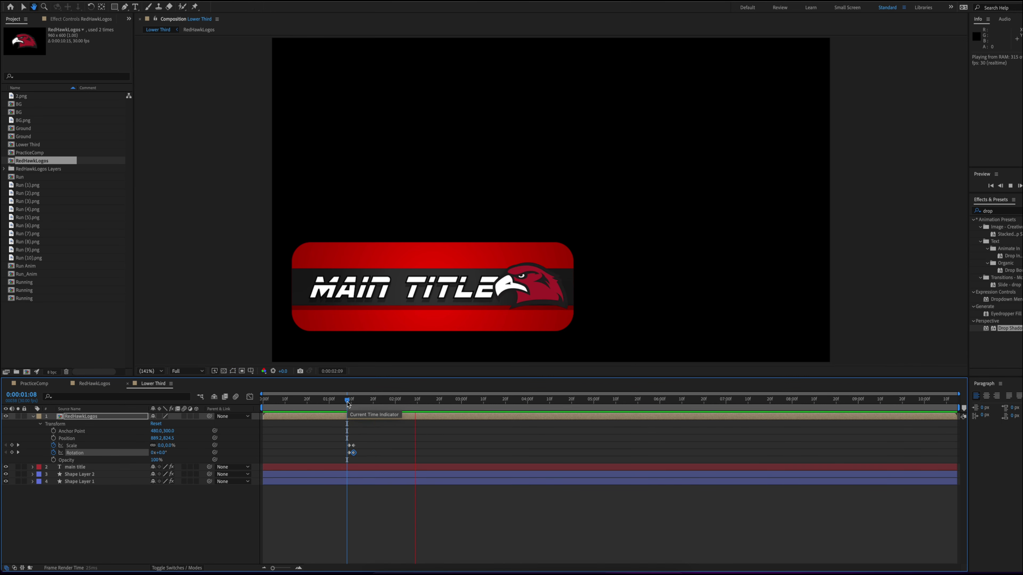
# Try moving the logo's ending Scale and Rotation keyframes a few frames later, previewing the slower pop-in
pyautogui.moveTo(354, 445); pyautogui.dragTo(360, 445)
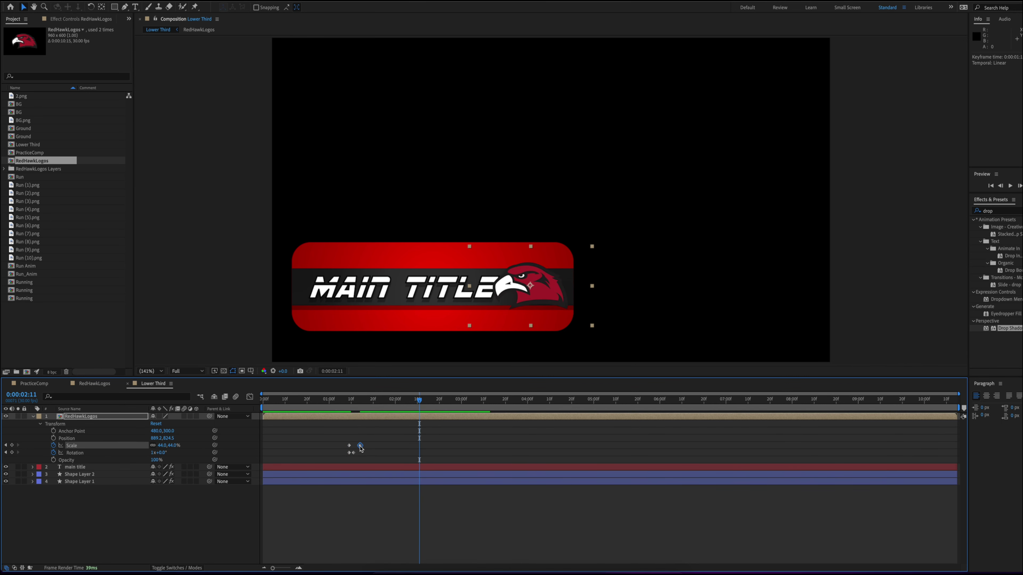
pyautogui.moveTo(419, 415); pyautogui.dragTo(337, 420)
pyautogui.press('space')
pyautogui.press('space')
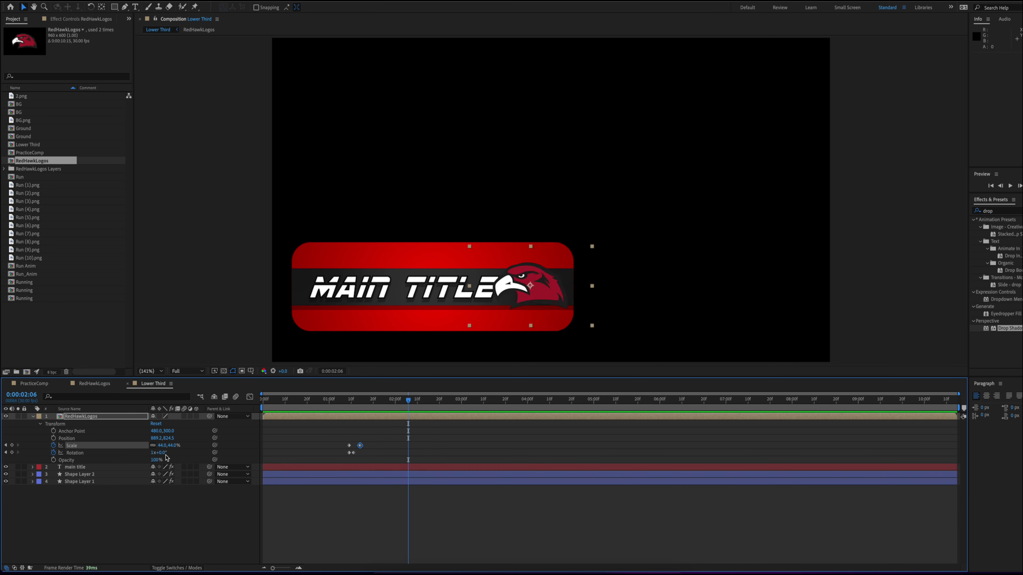
pyautogui.press('F2')
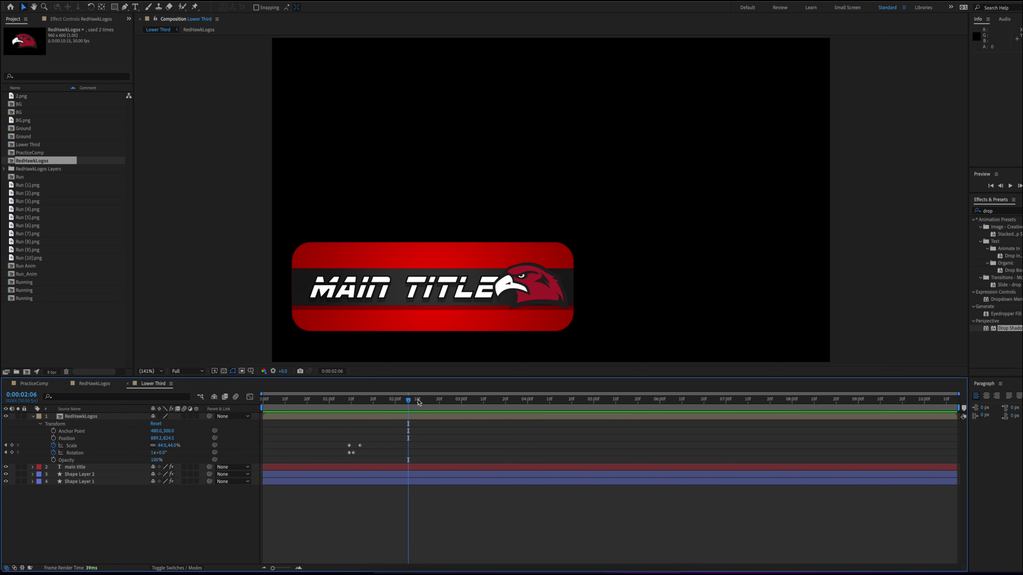
pyautogui.moveTo(409, 415); pyautogui.dragTo(350, 414)
pyautogui.click(349, 414)
pyautogui.moveTo(360, 449); pyautogui.dragTo(358, 455)
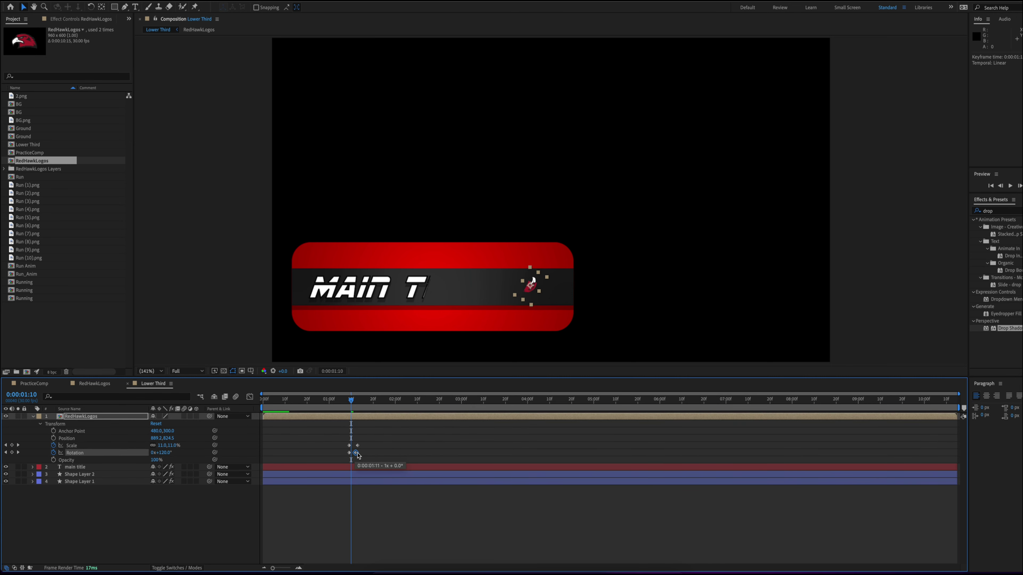
pyautogui.moveTo(351, 409); pyautogui.dragTo(384, 409)
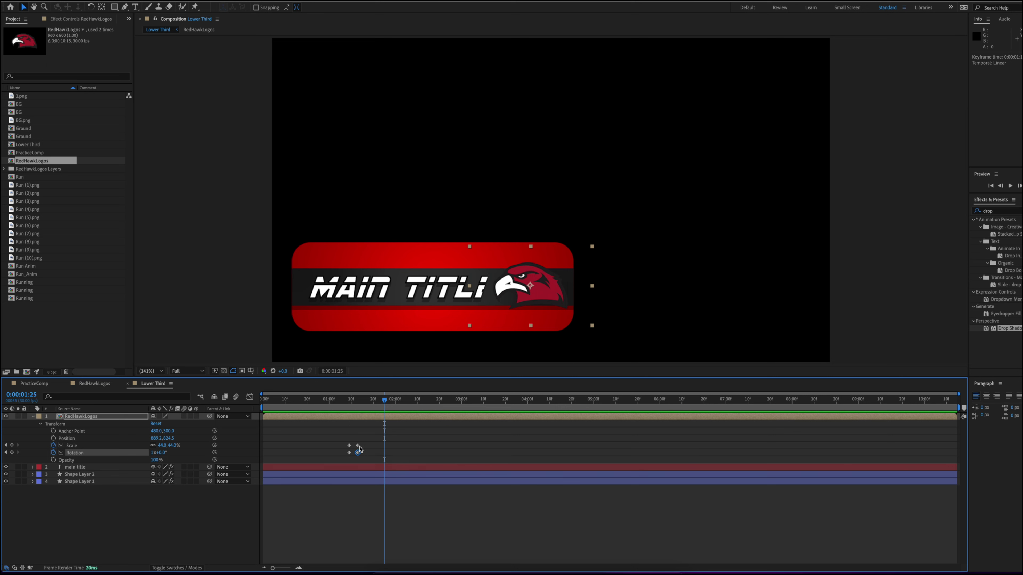
# Move the logo's ending Scale and Rotation keyframes together to just before the two-second mark and check the timing
pyautogui.moveTo(360, 450); pyautogui.dragTo(383, 454)
pyautogui.moveTo(384, 411)
pyautogui.mouseDown()
pyautogui.moveTo(345, 412)
pyautogui.moveTo(389, 413)
pyautogui.mouseUp()
pyautogui.moveTo(382, 448); pyautogui.dragTo(388, 455)
pyautogui.moveTo(390, 401)
pyautogui.mouseDown()
pyautogui.moveTo(351, 410)
pyautogui.moveTo(397, 410)
pyautogui.moveTo(328, 412)
pyautogui.moveTo(397, 417)
pyautogui.mouseUp()
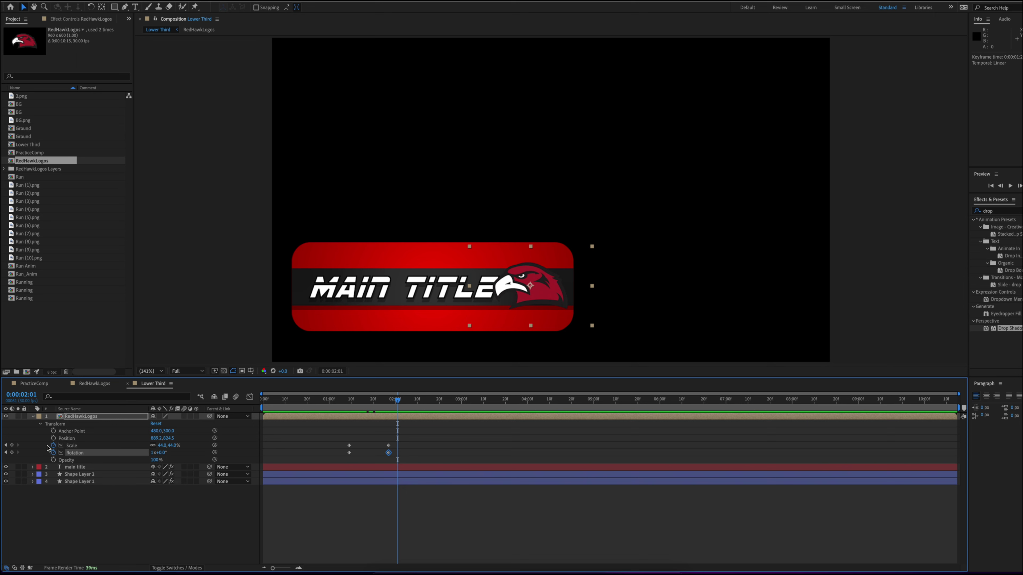
# Collapse the logo layer and scrub the opening of PracticeComp to examine how its shape layers tilt in, returning to Lower Third
pyautogui.click(33, 417)
pyautogui.click(34, 384)
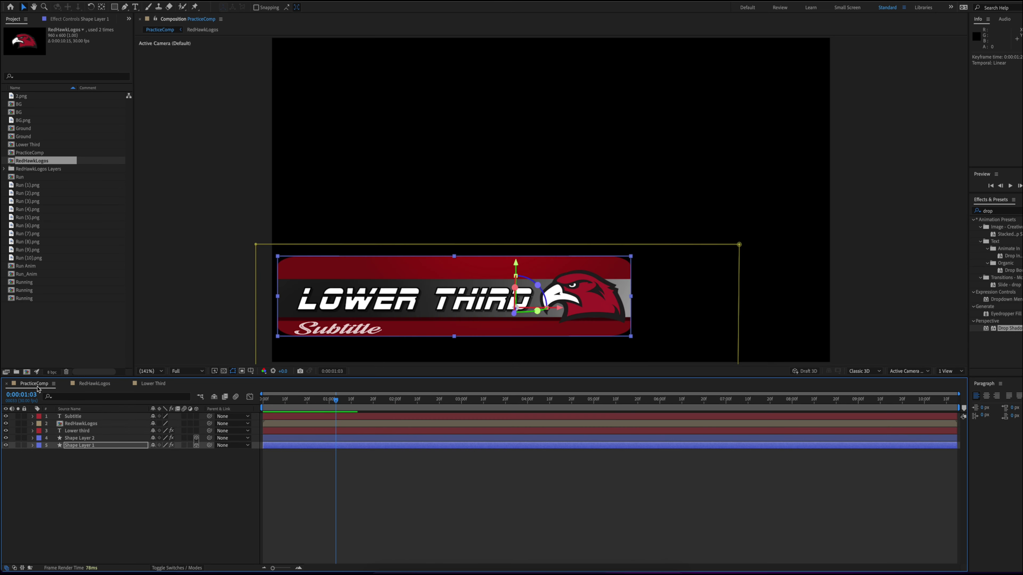
pyautogui.moveTo(336, 401); pyautogui.dragTo(259, 411)
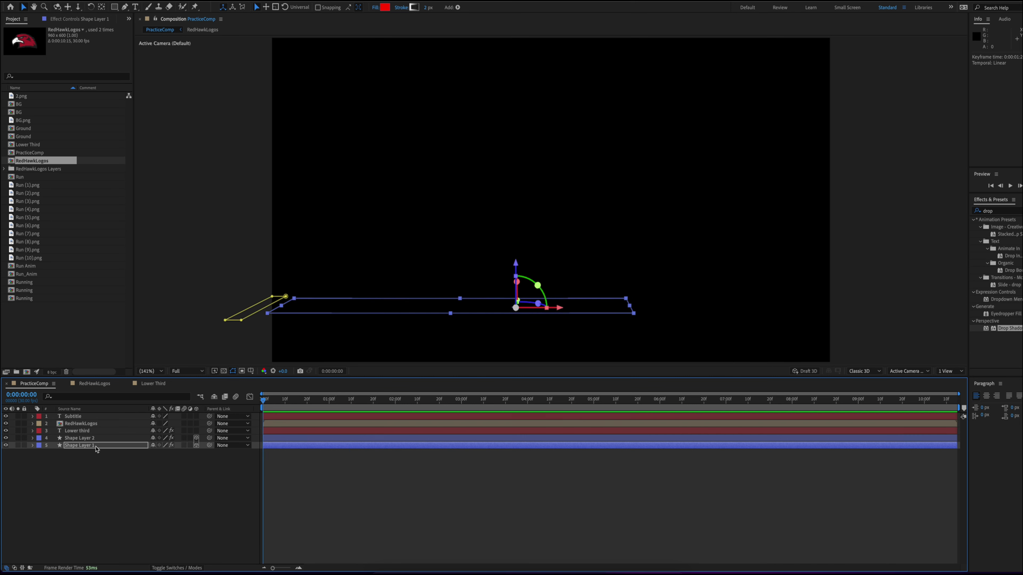
pyautogui.click(154, 384)
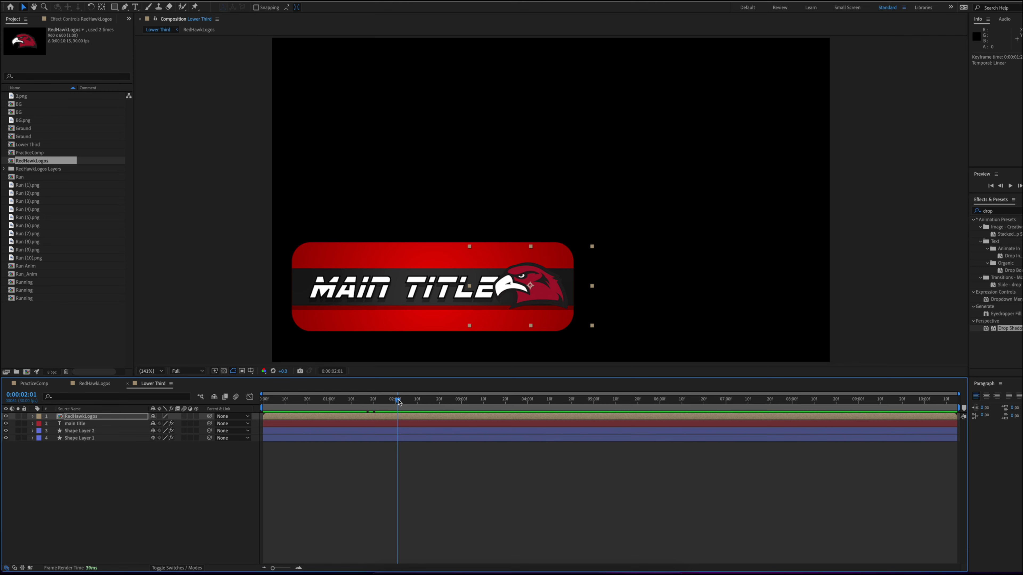
pyautogui.click(35, 384)
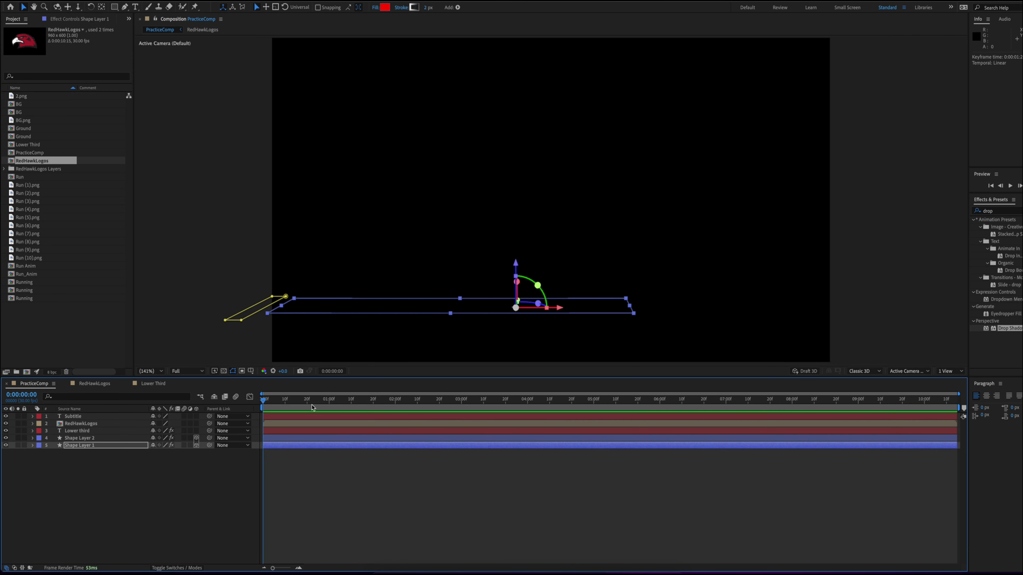
pyautogui.moveTo(264, 403); pyautogui.dragTo(293, 405)
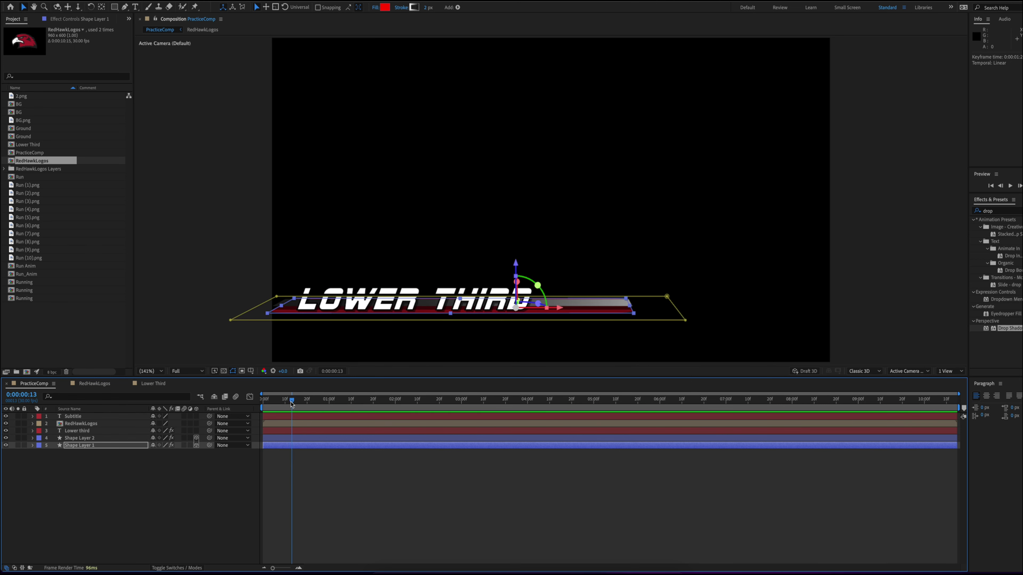
pyautogui.click(155, 385)
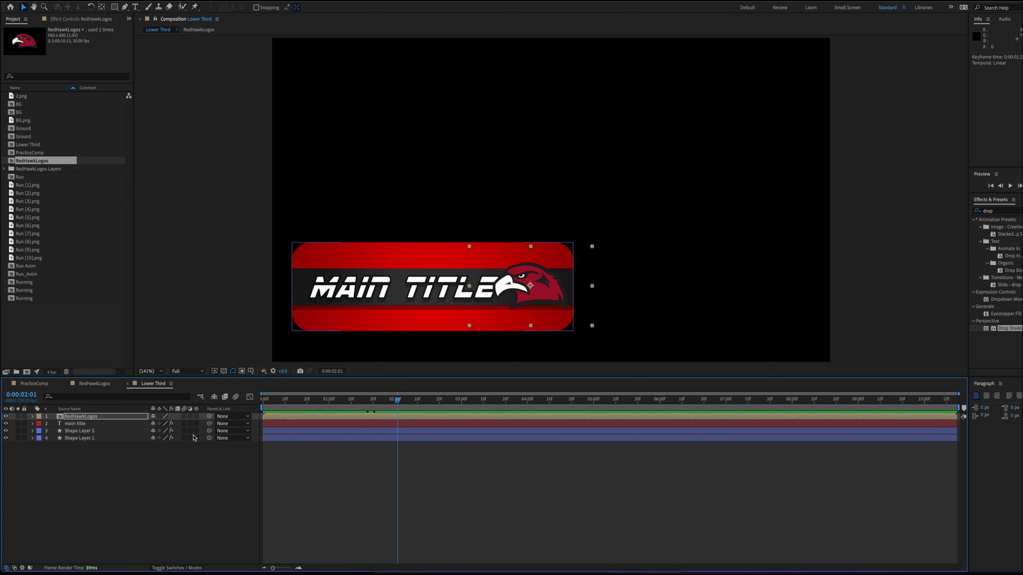
# Try the 3D Layer switch on Shape Layer 1 and Shape Layer 2, inspect Shape Layer 1's axes, and turn 3D off again
pyautogui.click(171, 454)
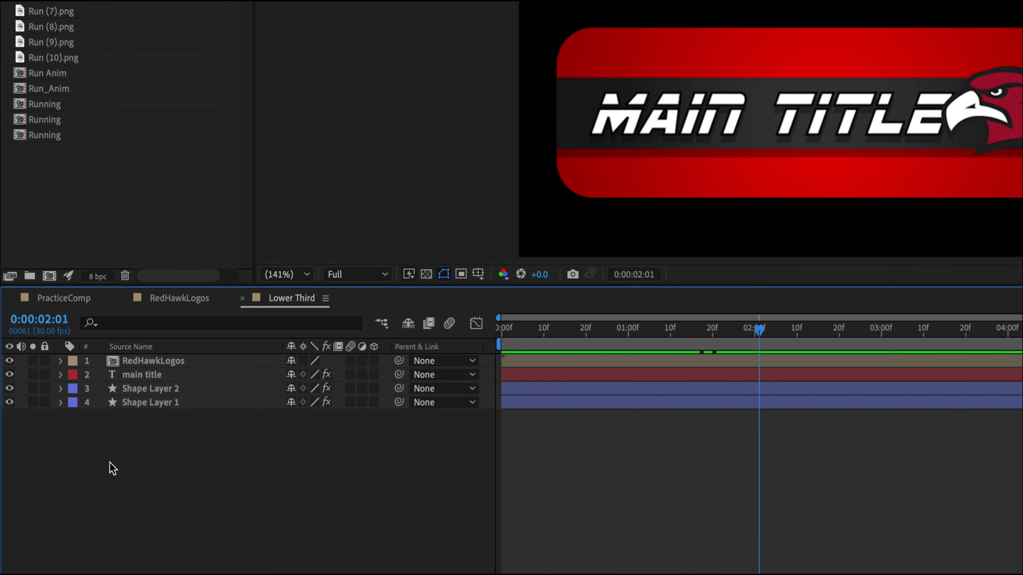
pyautogui.click(374, 402)
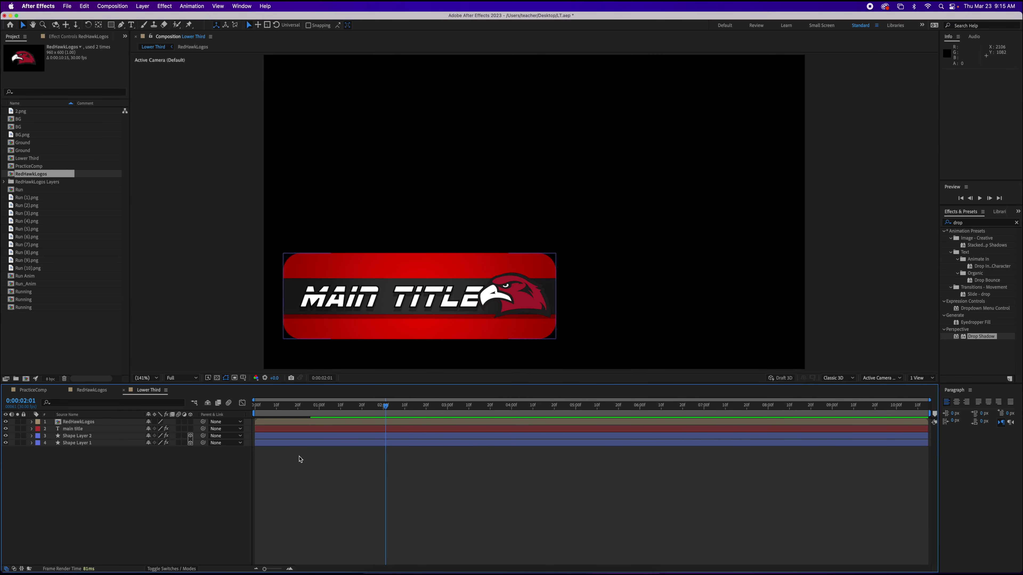
pyautogui.click(100, 443)
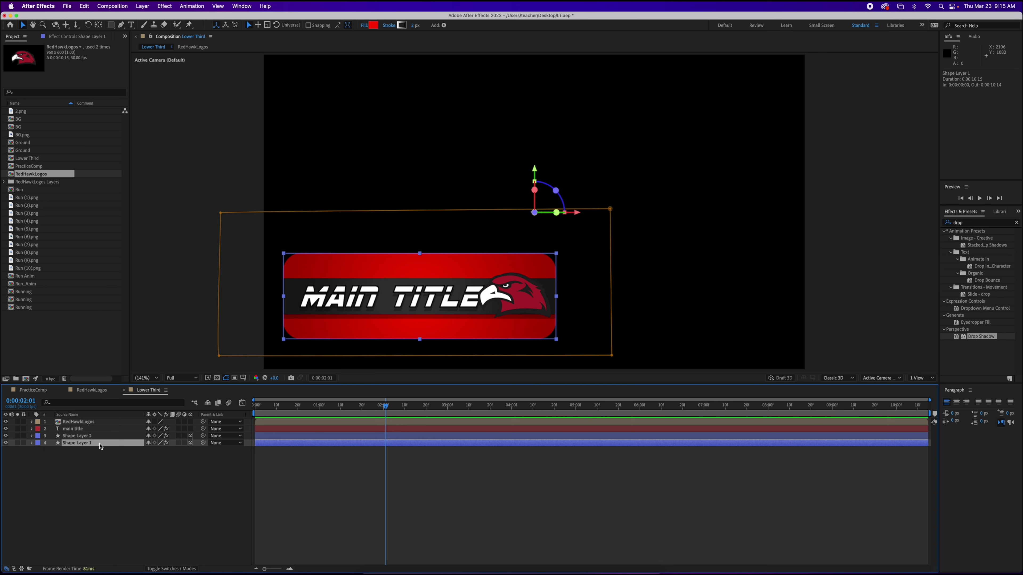
pyautogui.click(190, 443)
pyautogui.click(190, 436)
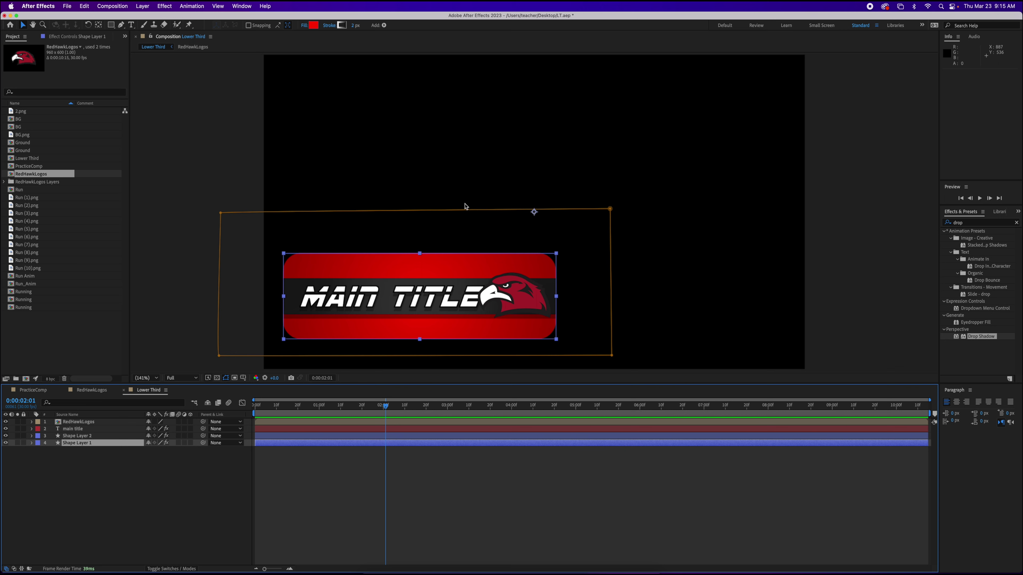
# Move the anchor points of Shape Layer 1 and Shape Layer 2 to the centre of their shapes with the Pan Behind tool
pyautogui.click(99, 26)
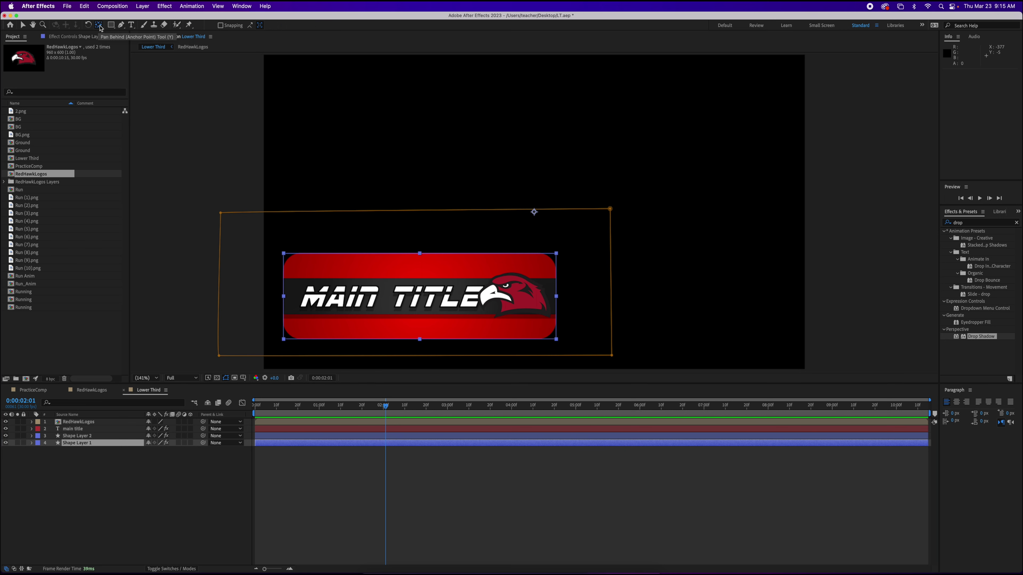
pyautogui.moveTo(534, 212); pyautogui.dragTo(420, 297)
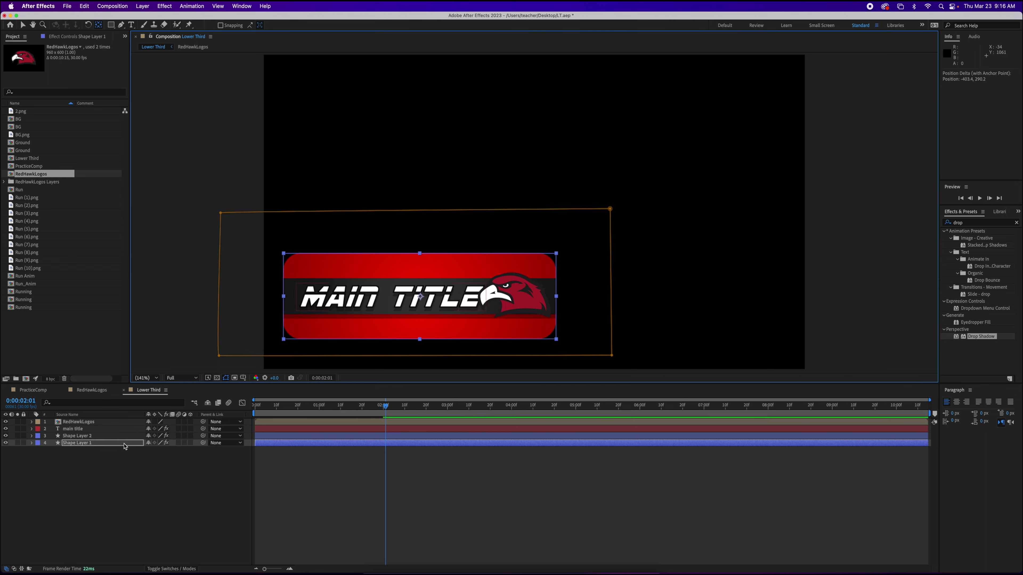
pyautogui.click(99, 436)
pyautogui.moveTo(534, 261); pyautogui.dragTo(420, 296)
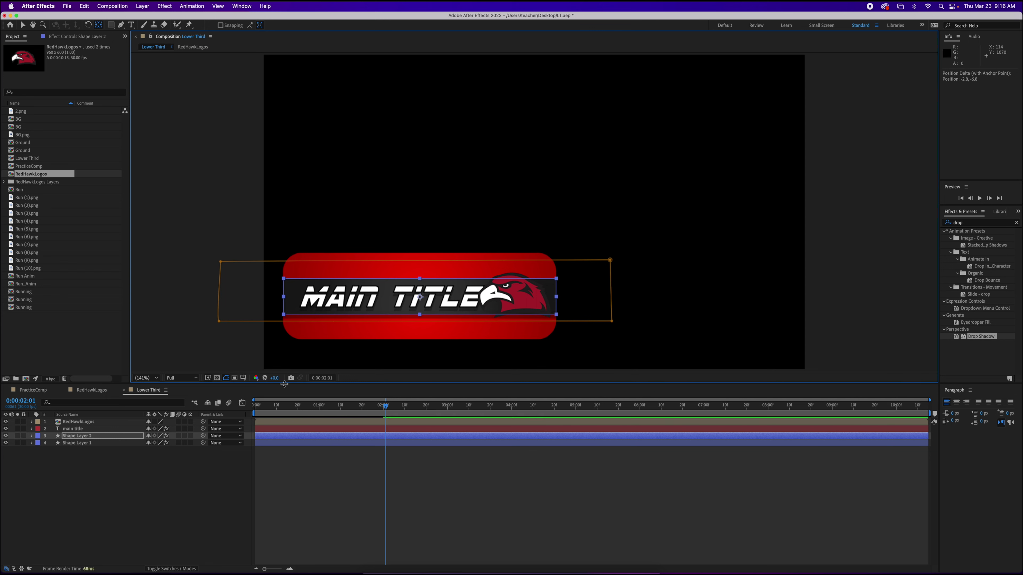
# Turn on the 3D Layer switch for Shape Layer 2 and Shape Layer 1
pyautogui.click(190, 436)
pyautogui.click(190, 443)
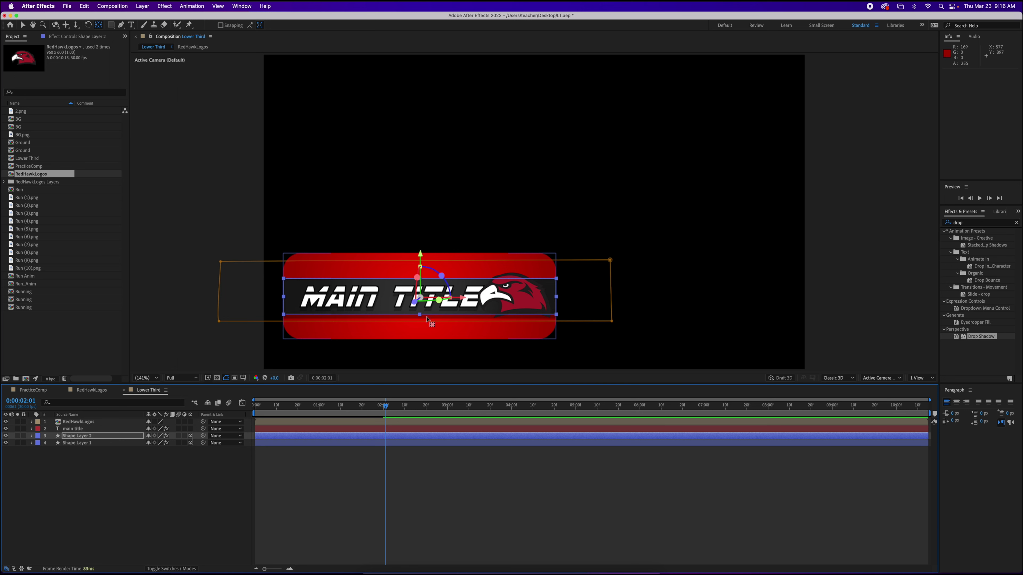
pyautogui.click(132, 443)
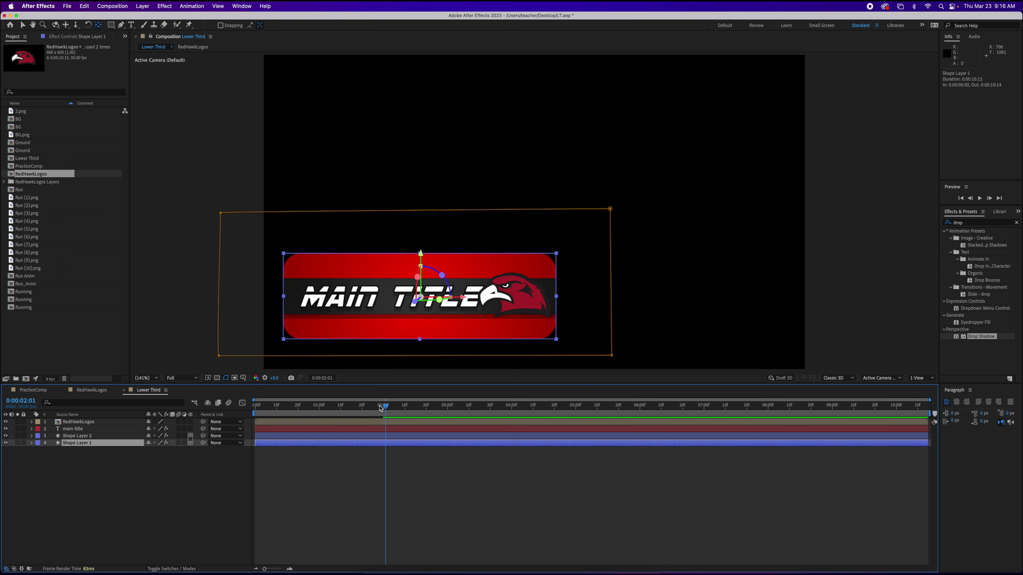
# Start Orientation keyframing on both Shape Layer 1 and Shape Layer 2 at the beginning of the Lower Third timeline
pyautogui.moveTo(381, 408); pyautogui.dragTo(241, 411)
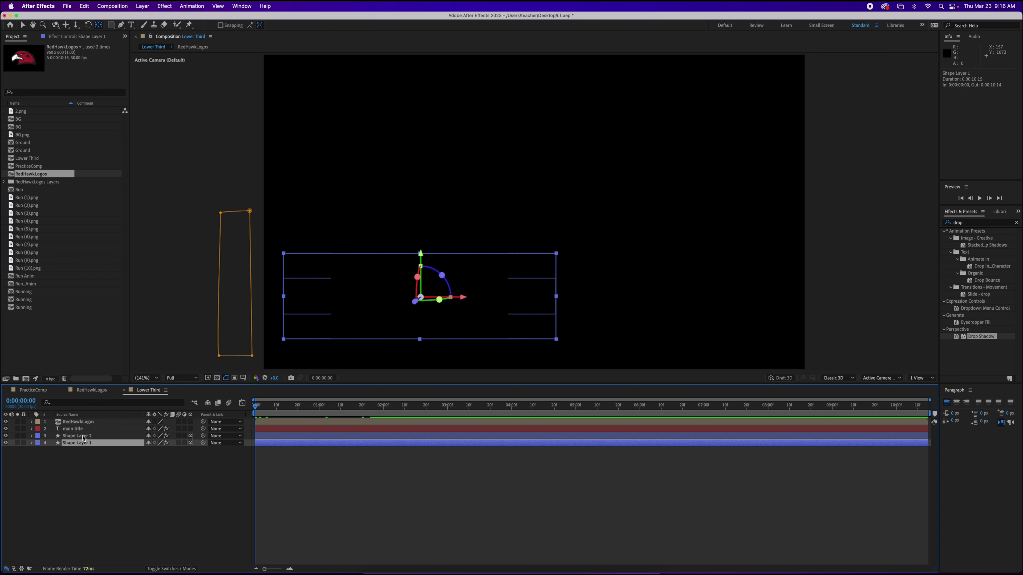
pyautogui.keyDown('shift'); pyautogui.click(84, 436); pyautogui.keyUp('shift')
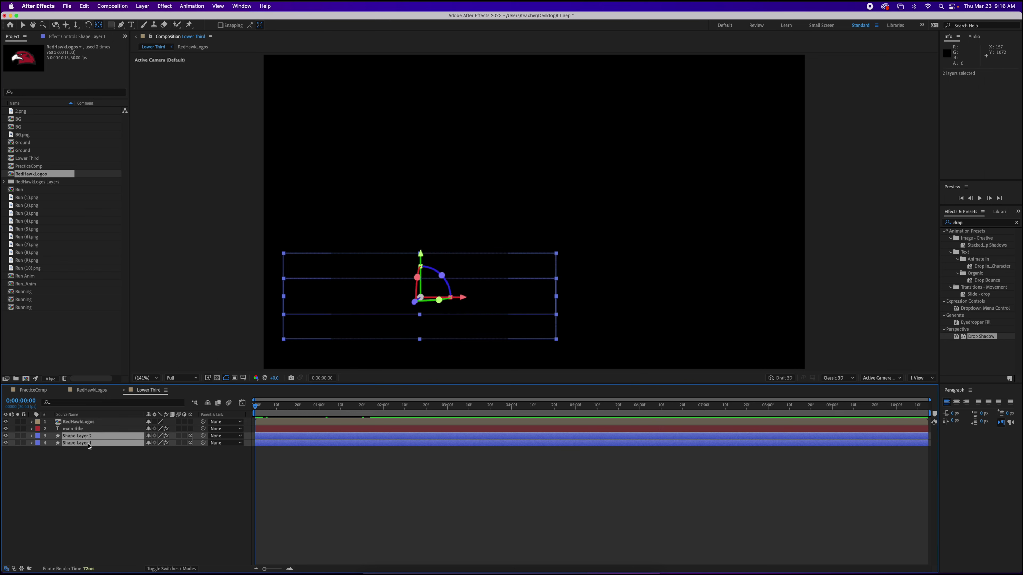
pyautogui.click(416, 289)
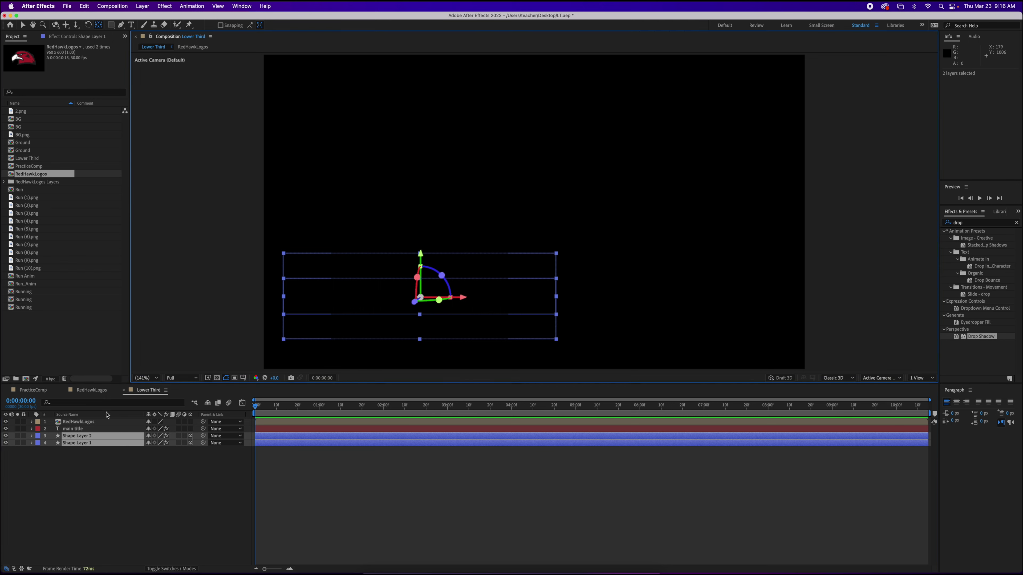
pyautogui.click(32, 436)
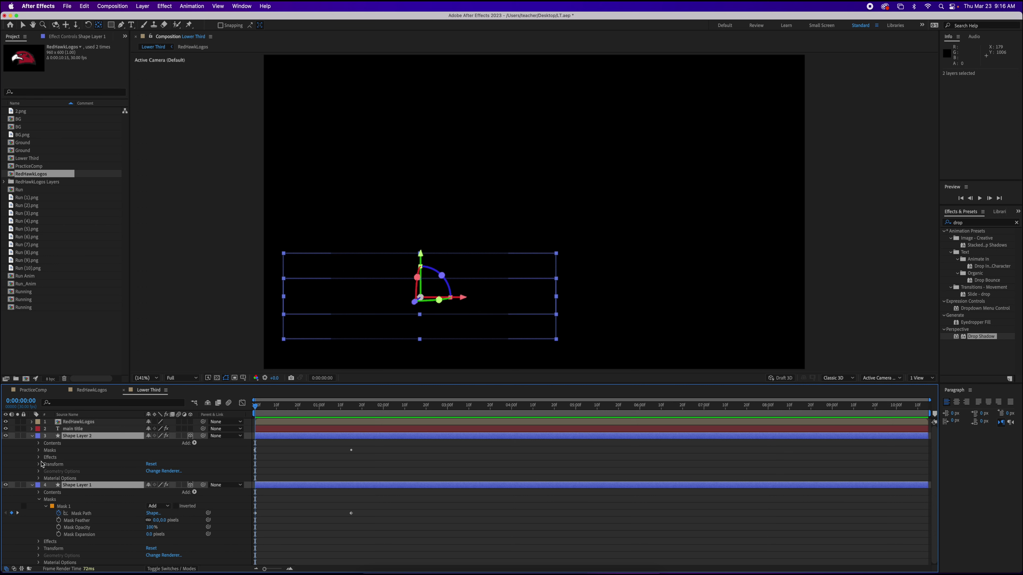
pyautogui.click(47, 507)
pyautogui.click(39, 500)
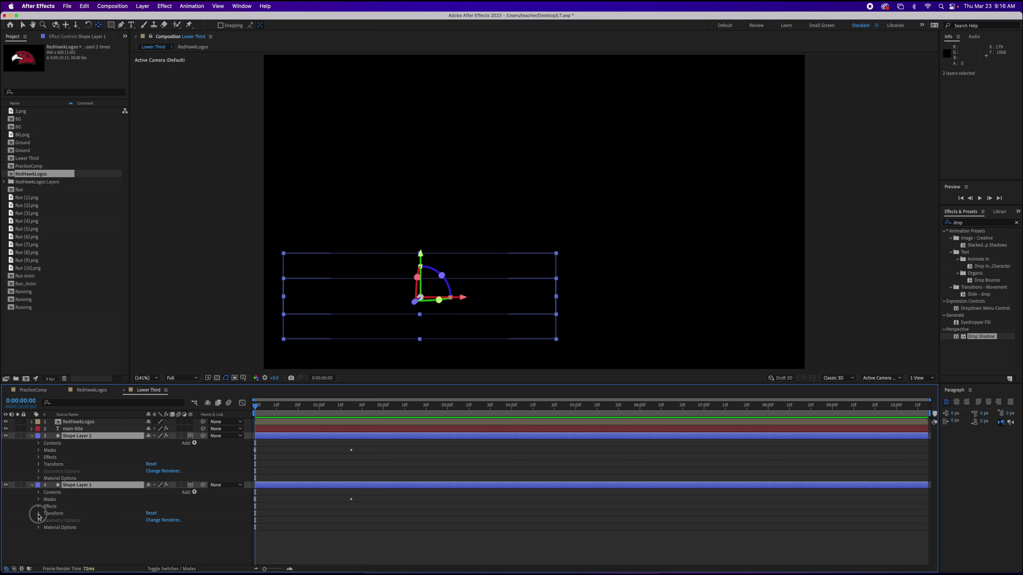
pyautogui.click(39, 514)
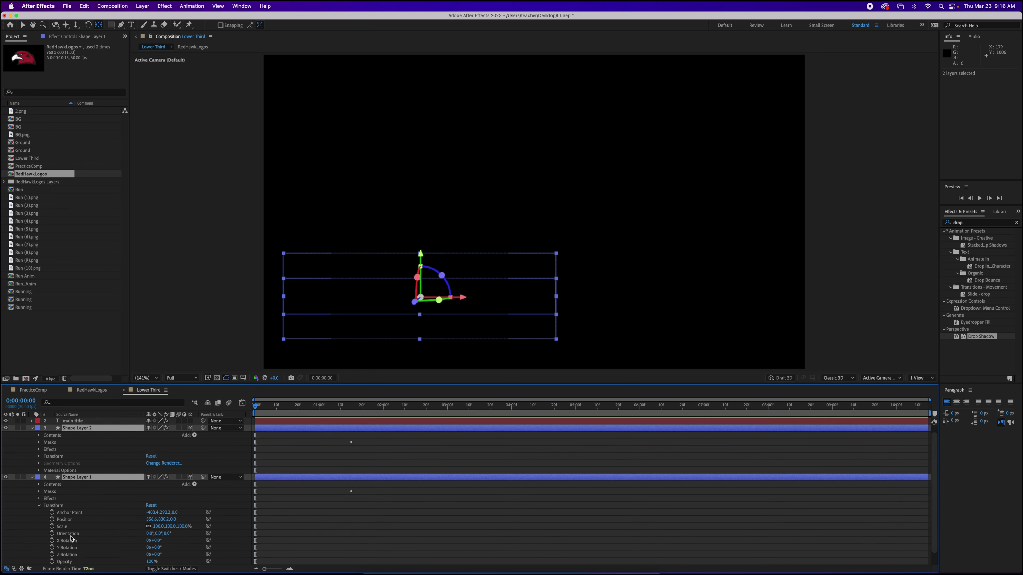
pyautogui.click(53, 535)
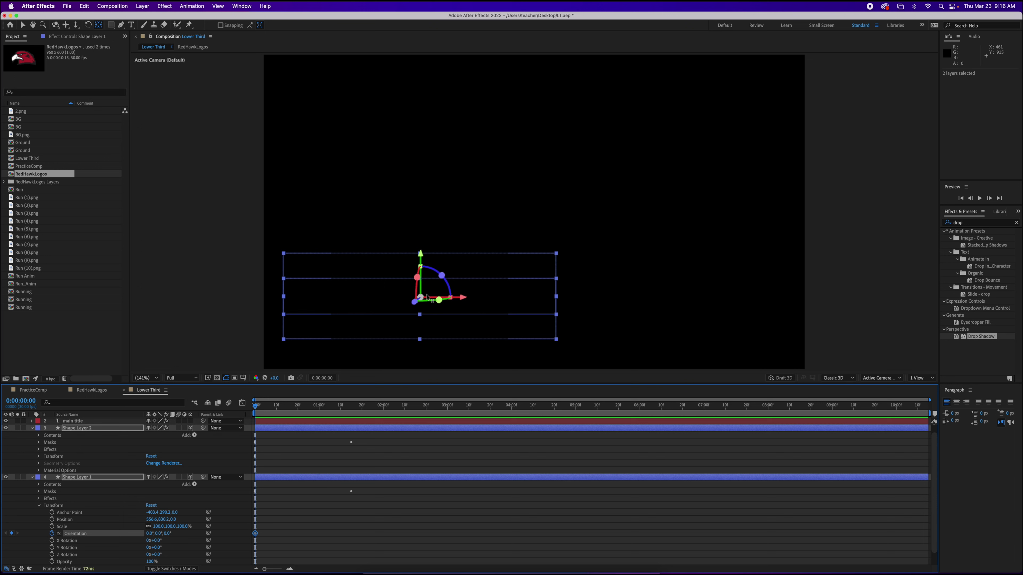
# Tilt both shape layers flat around their X axis to an Orientation of 270°, 0°, 0° using the Selection tool
pyautogui.click(416, 290)
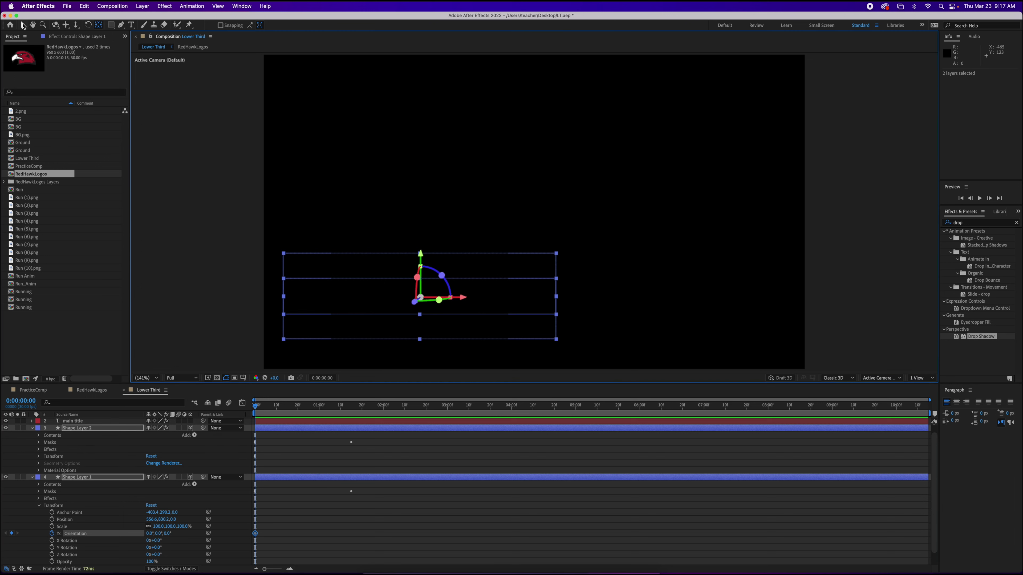
pyautogui.click(23, 26)
pyautogui.moveTo(417, 288); pyautogui.dragTo(419, 259)
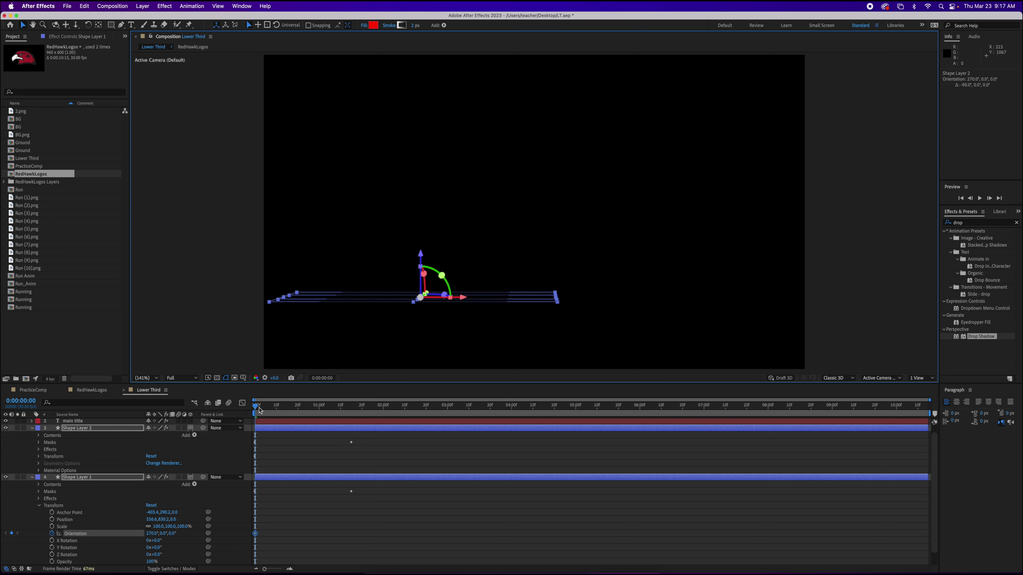
# Hold the flat tilt with an Orientation keyframe at 0:00:01:05 and set both shape layers' Orientation to 0°, 0°, 0° at 0:00:01:12
pyautogui.moveTo(257, 410); pyautogui.dragTo(329, 418)
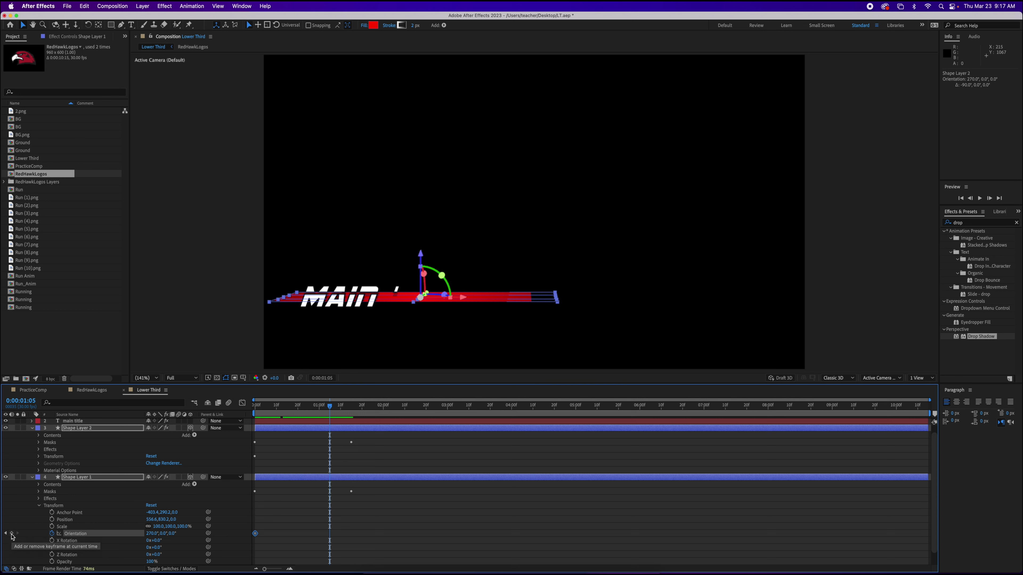
pyautogui.click(11, 533)
pyautogui.moveTo(331, 408); pyautogui.dragTo(345, 440)
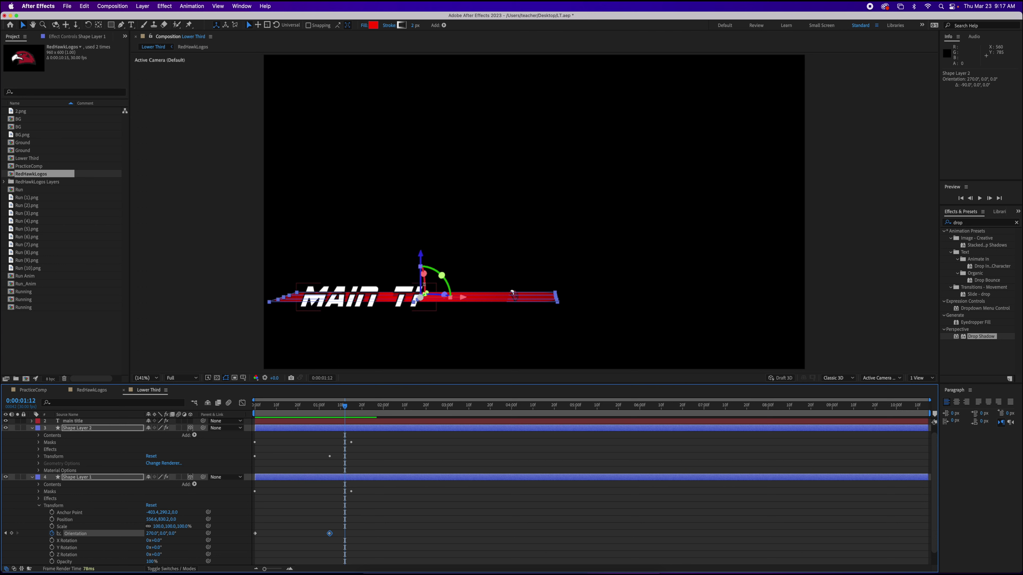
pyautogui.moveTo(423, 288); pyautogui.dragTo(427, 312)
pyautogui.click(152, 535)
pyautogui.press('Return')
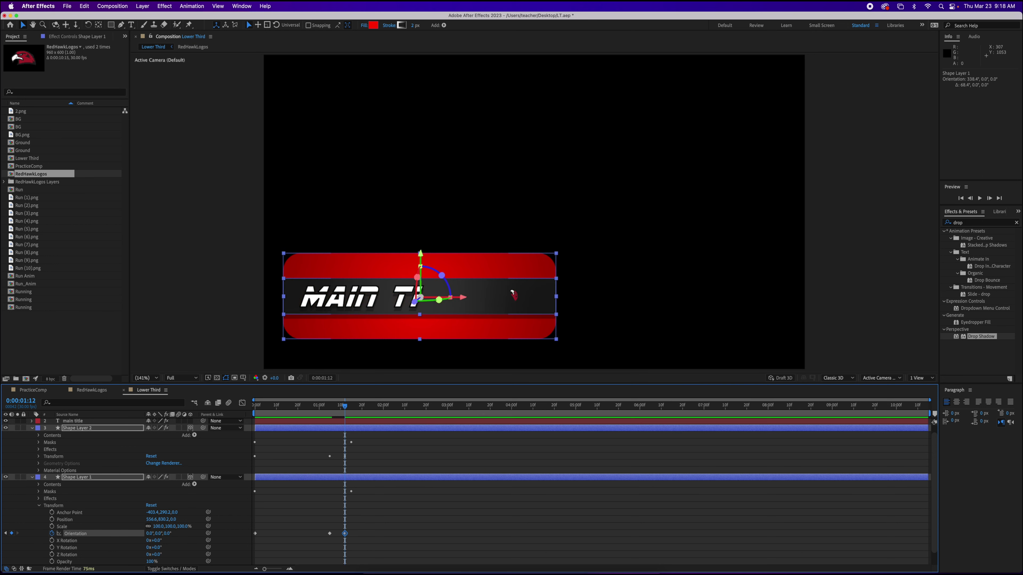
# Collapse the shape layers and scrub the Lower Third timeline to review the tilt-in, title and logo timing
pyautogui.moveTo(345, 408); pyautogui.dragTo(359, 454)
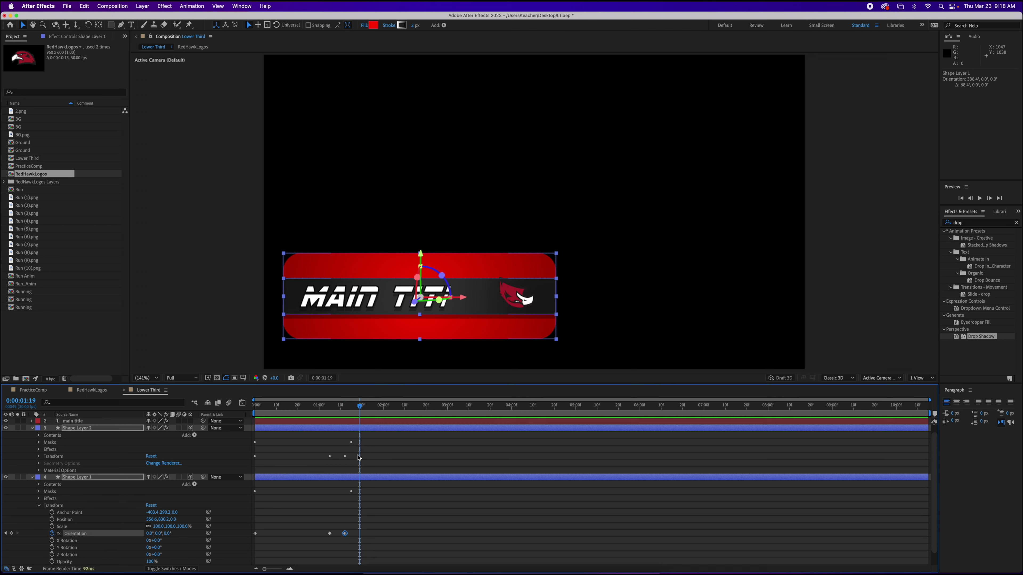
pyautogui.click(33, 429)
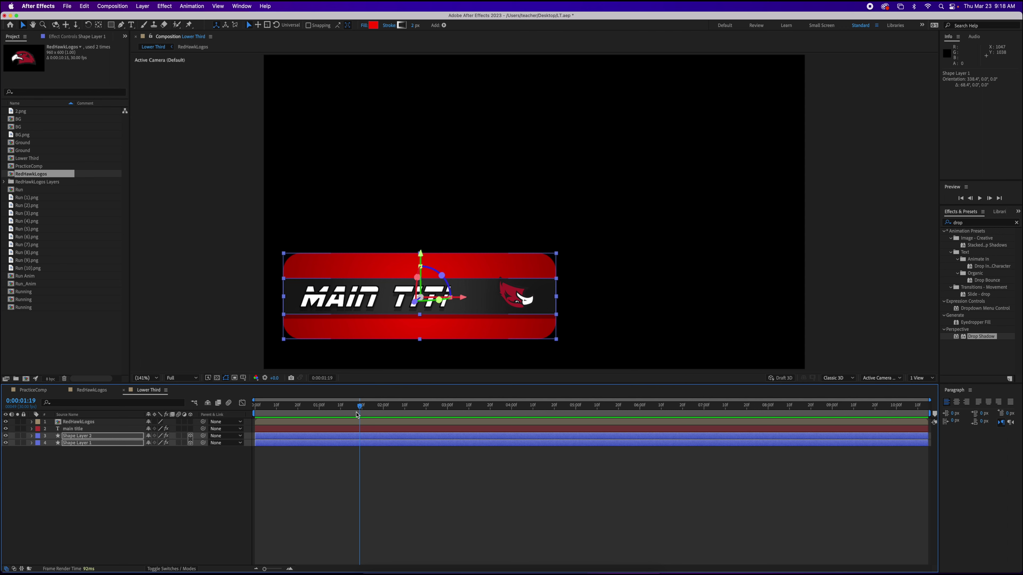
pyautogui.moveTo(357, 415); pyautogui.dragTo(254, 415)
pyautogui.moveTo(278, 413); pyautogui.dragTo(400, 425)
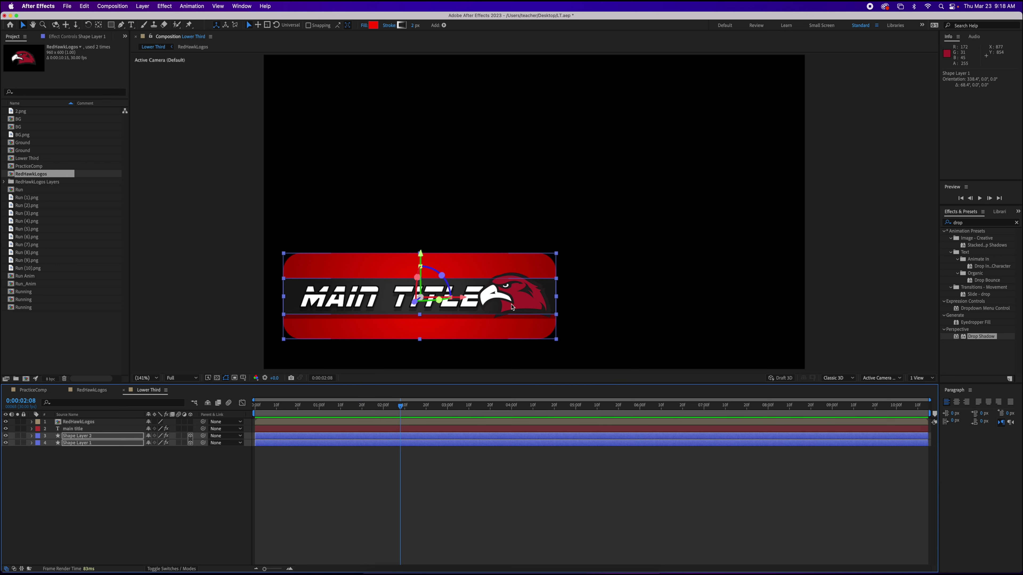
pyautogui.moveTo(402, 411); pyautogui.dragTo(439, 423)
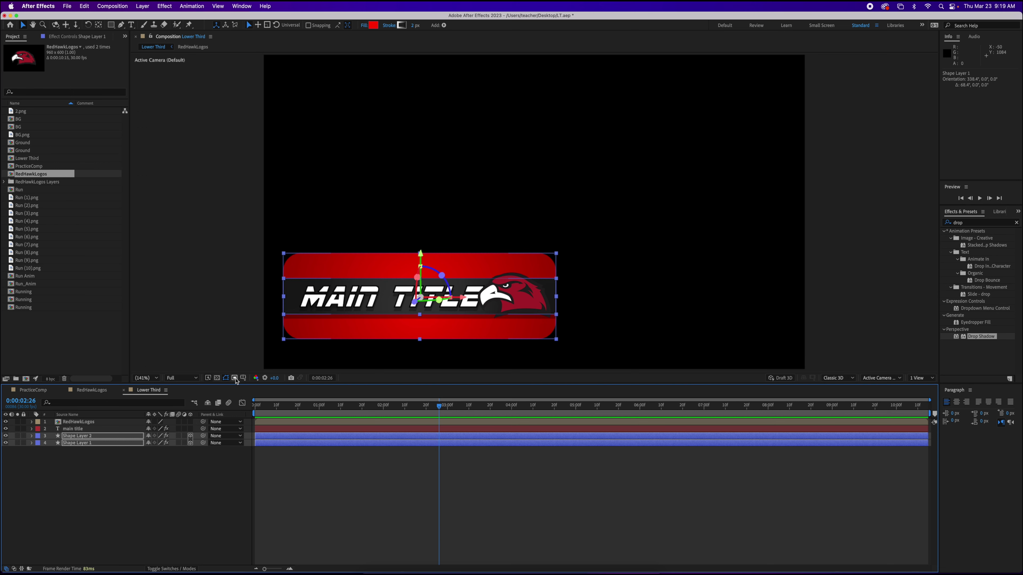
# Show the transparency grid and trim the Lower Third composition to a work area ending at about five seconds
pyautogui.click(217, 379)
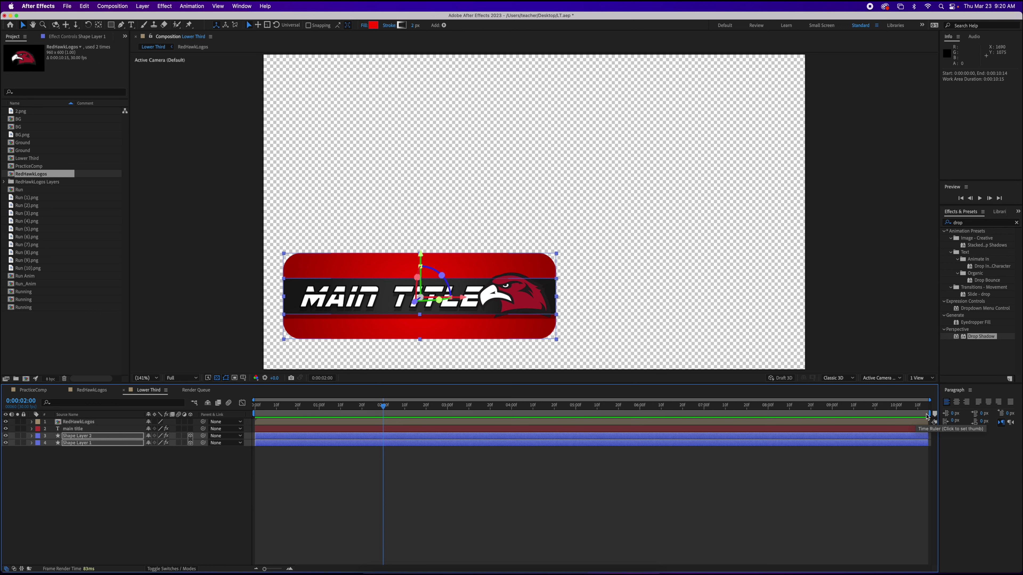
pyautogui.moveTo(932, 414); pyautogui.dragTo(513, 414)
pyautogui.moveTo(387, 410); pyautogui.dragTo(576, 418)
pyautogui.moveTo(513, 408); pyautogui.dragTo(556, 411)
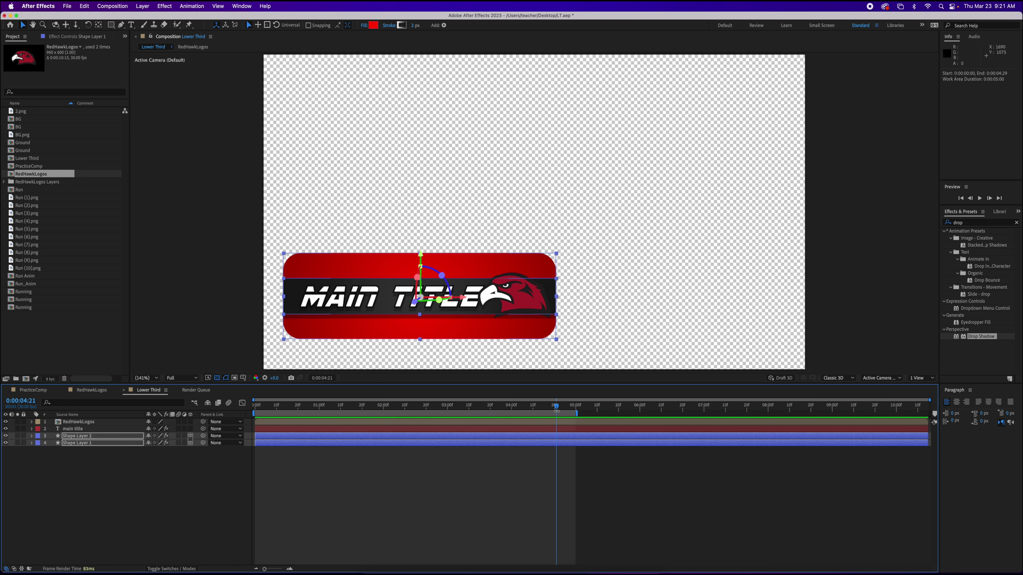
pyautogui.rightClick(521, 414)
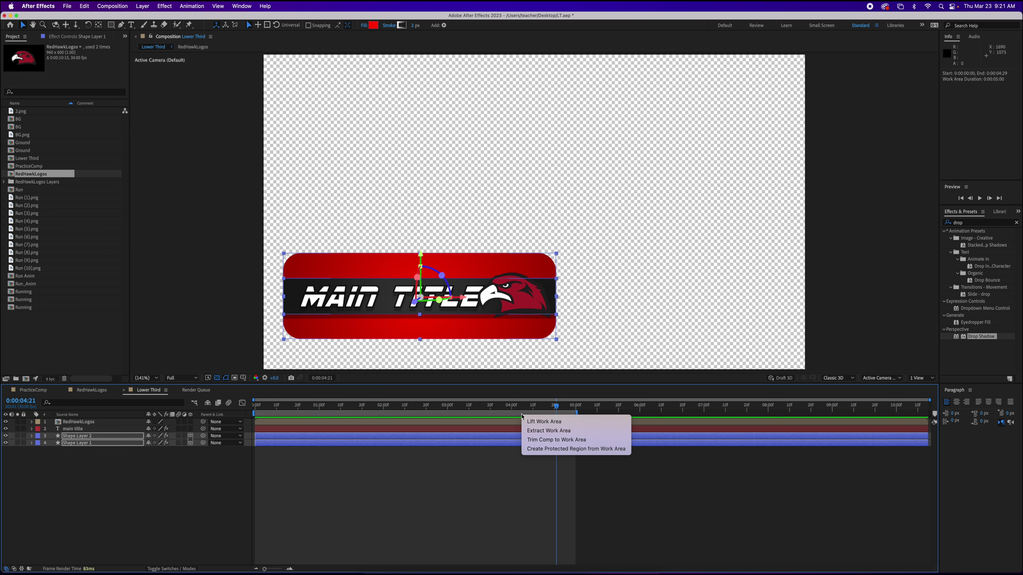
pyautogui.click(542, 440)
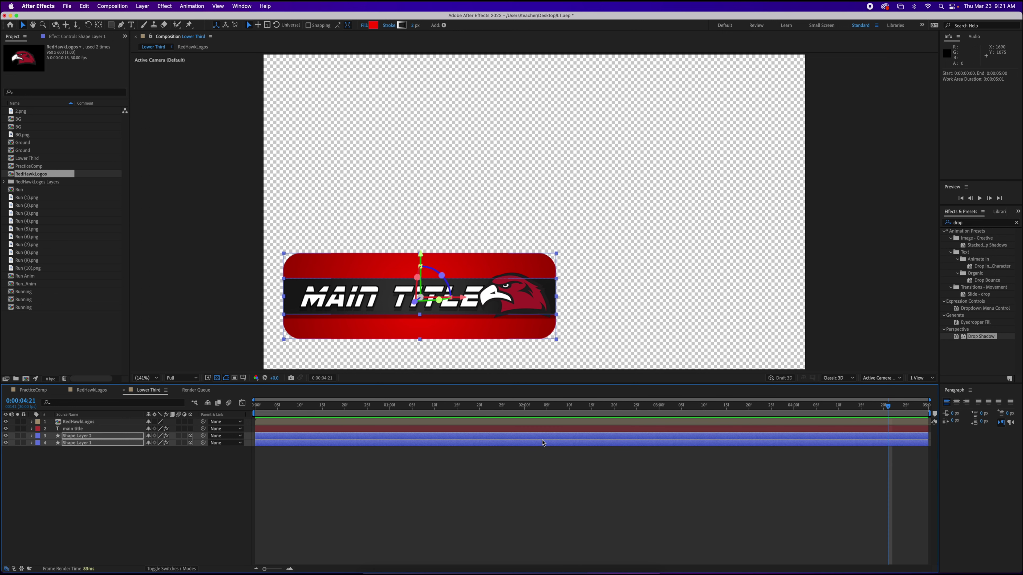
pyautogui.moveTo(299, 406); pyautogui.dragTo(597, 410)
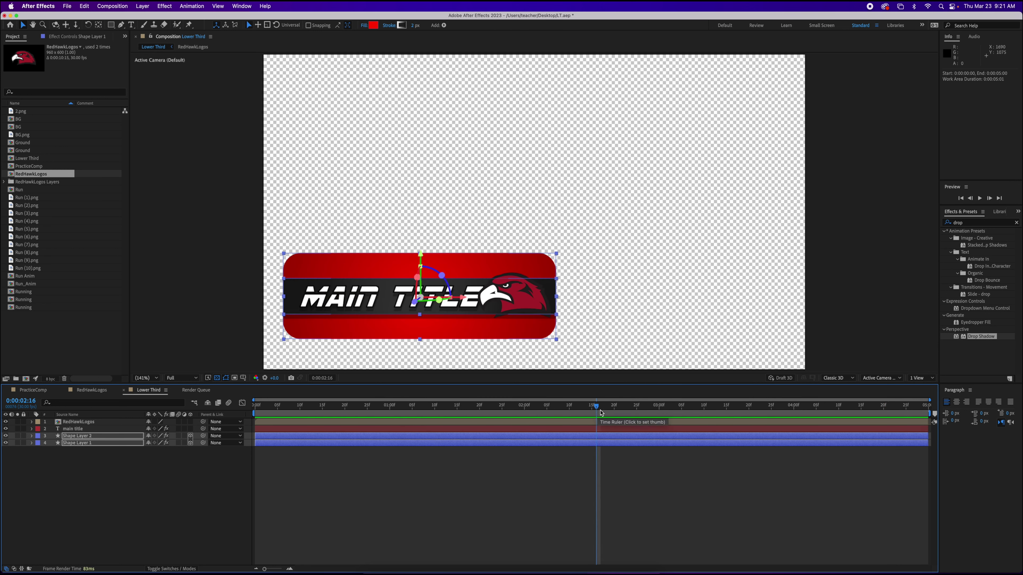
# Add Lower Third to the render queue and set its output module to QuickTime format with RGB + Alpha channels
pyautogui.click(67, 7)
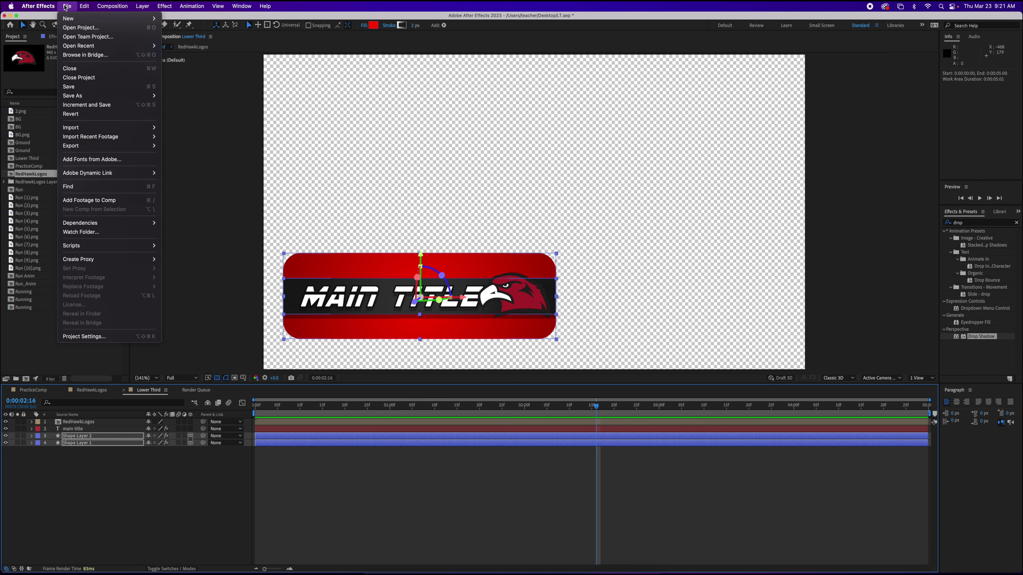
pyautogui.click(195, 158)
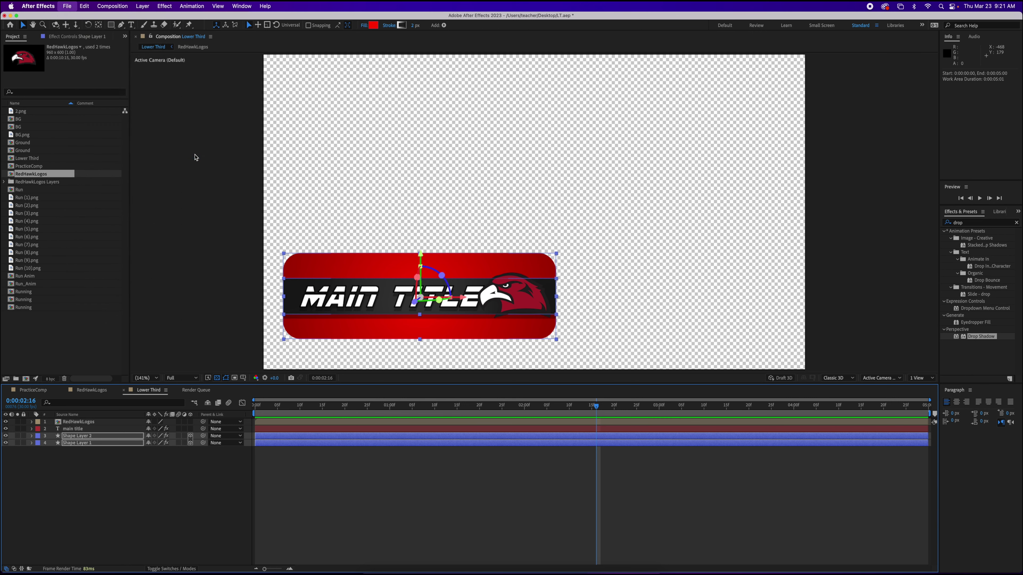
pyautogui.click(73, 460)
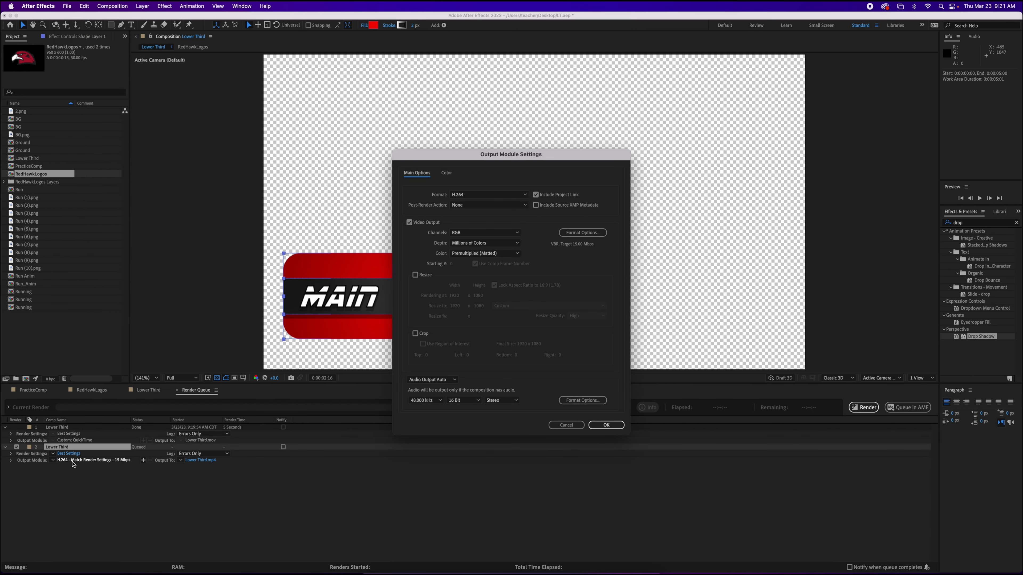
pyautogui.click(474, 196)
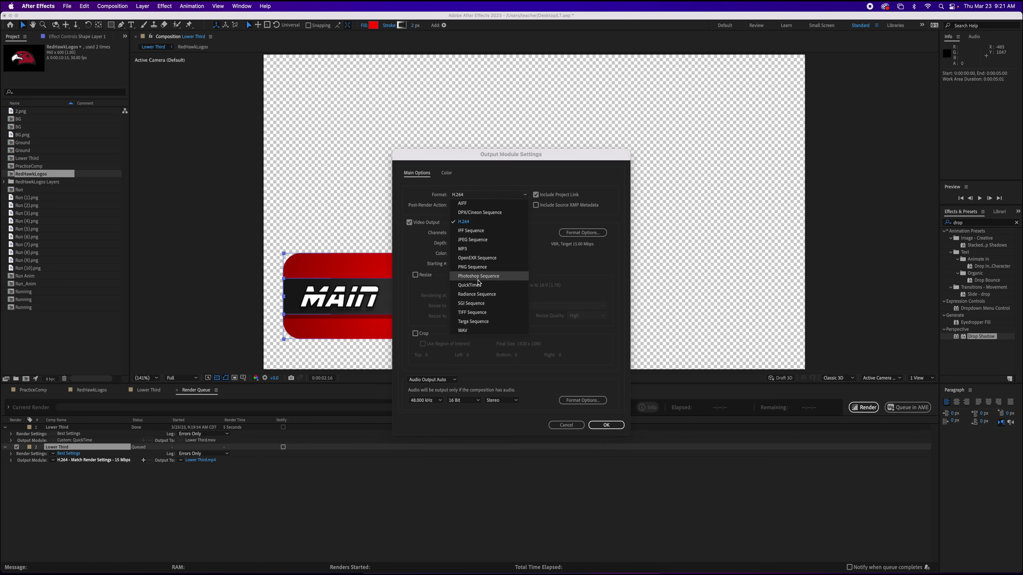
pyautogui.click(468, 285)
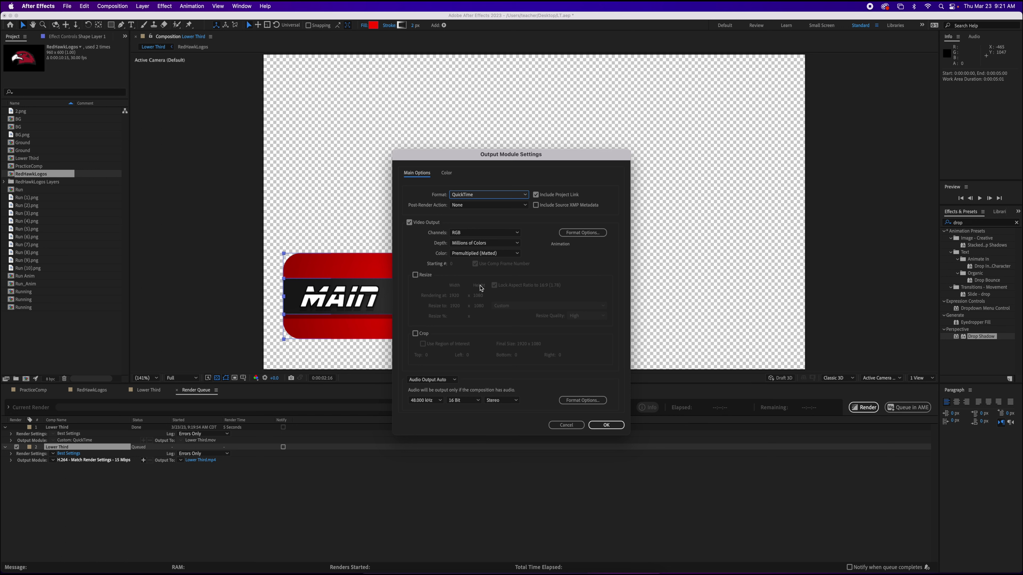
pyautogui.click(469, 233)
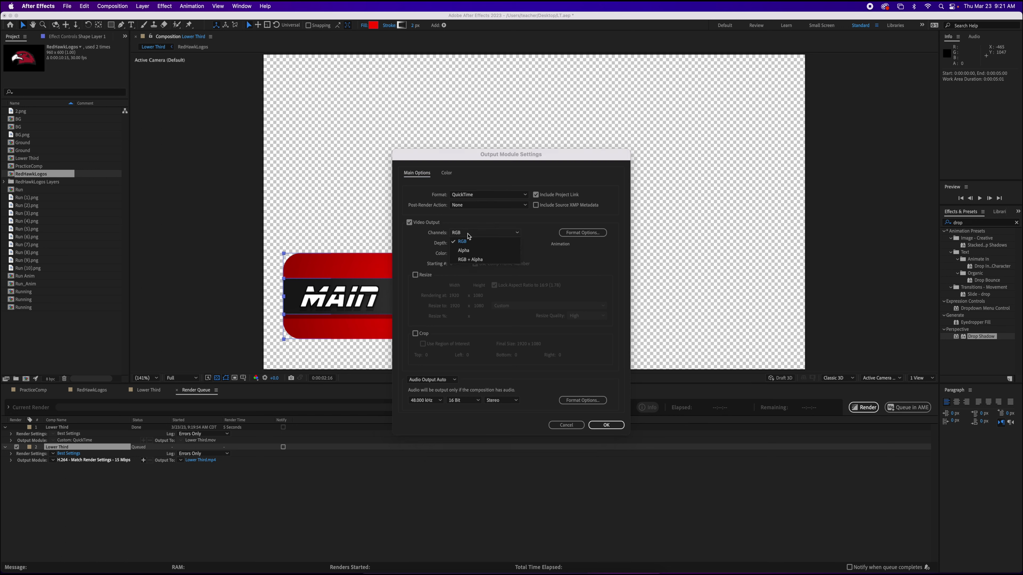
pyautogui.click(474, 260)
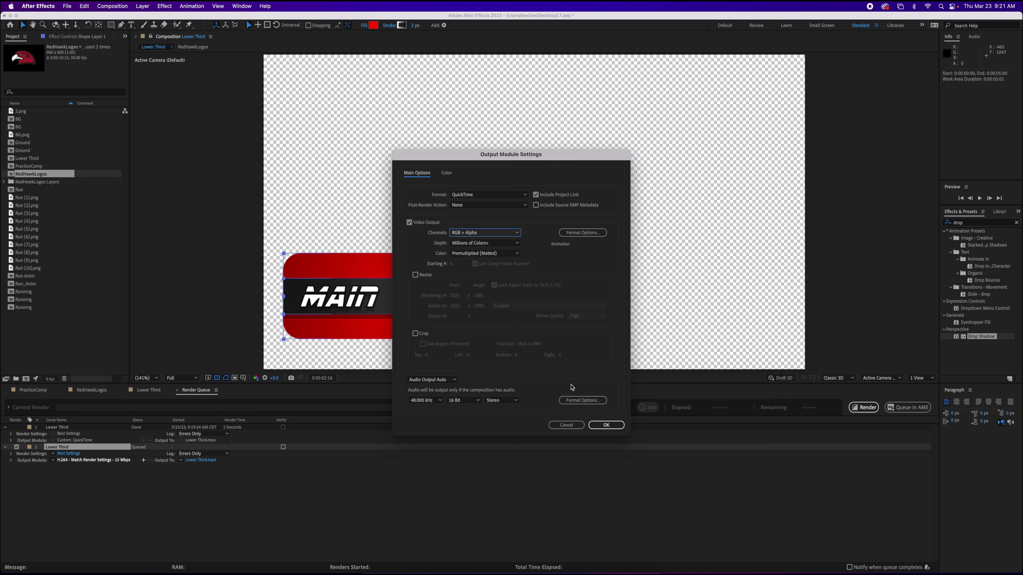
pyautogui.click(606, 425)
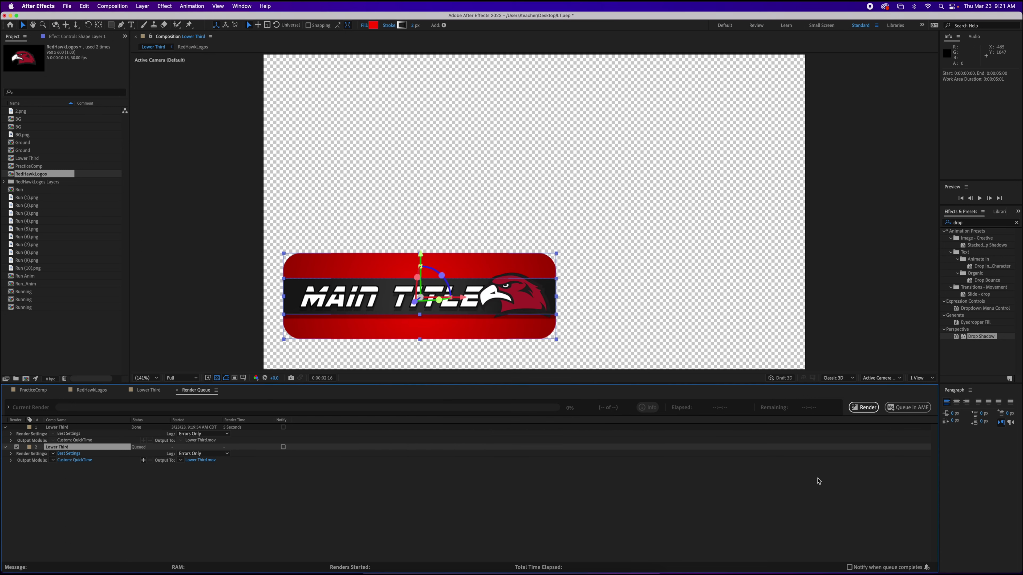
# Render the queued Lower Third composition to Lower Third.mov, overwriting the existing file
pyautogui.click(864, 408)
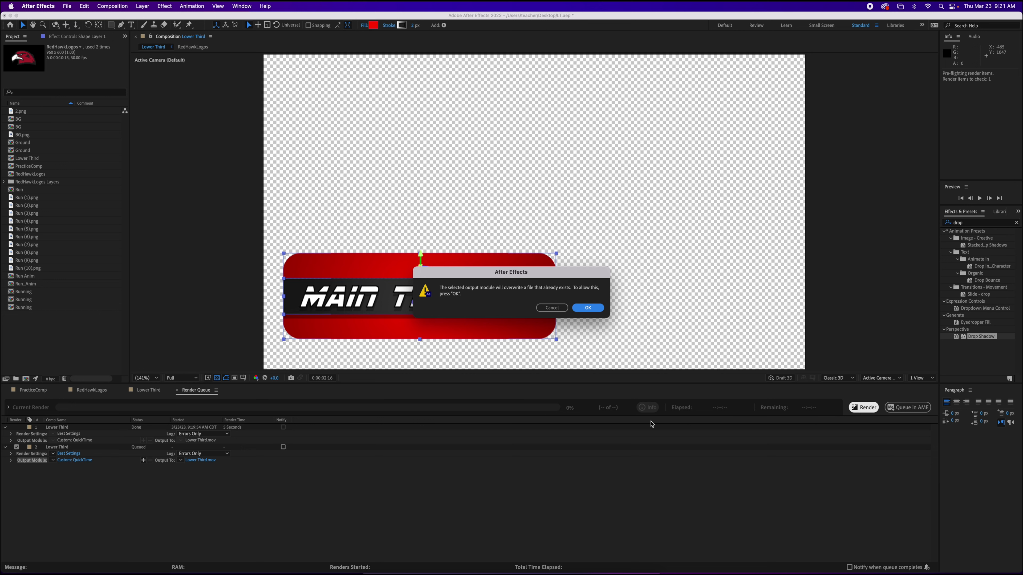
pyautogui.click(587, 308)
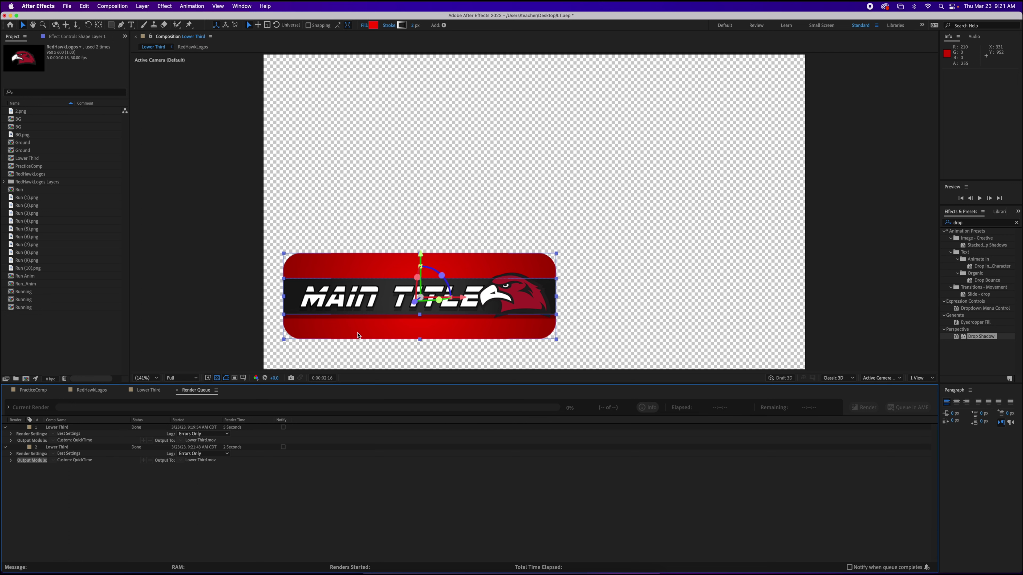
# Open PracticeComp and scrub its timeline to examine how the finished title, subtitle and logo animate
pyautogui.click(38, 391)
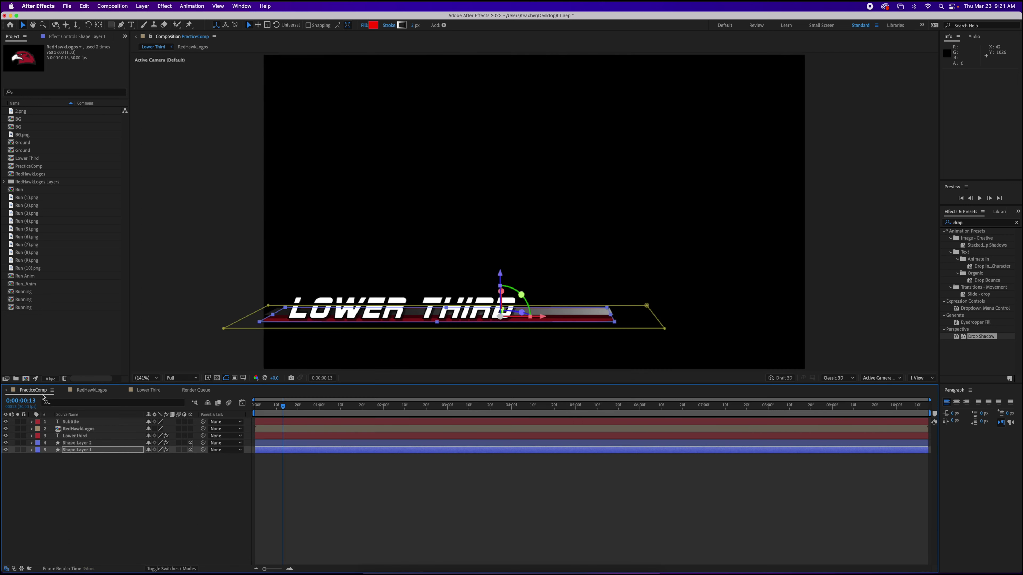
pyautogui.moveTo(284, 408); pyautogui.dragTo(361, 439)
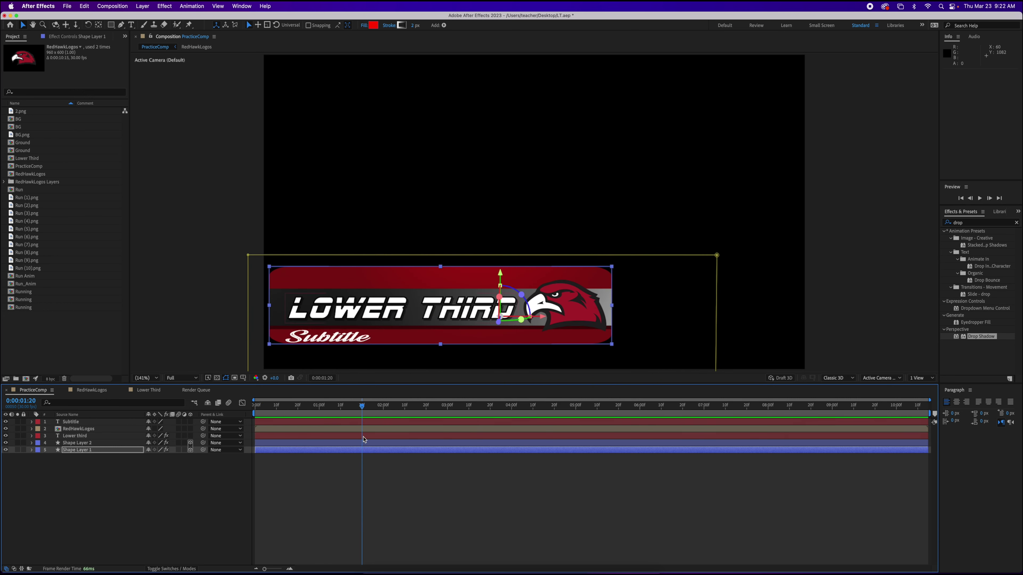
pyautogui.moveTo(363, 408); pyautogui.dragTo(419, 423)
pyautogui.moveTo(418, 409); pyautogui.dragTo(332, 423)
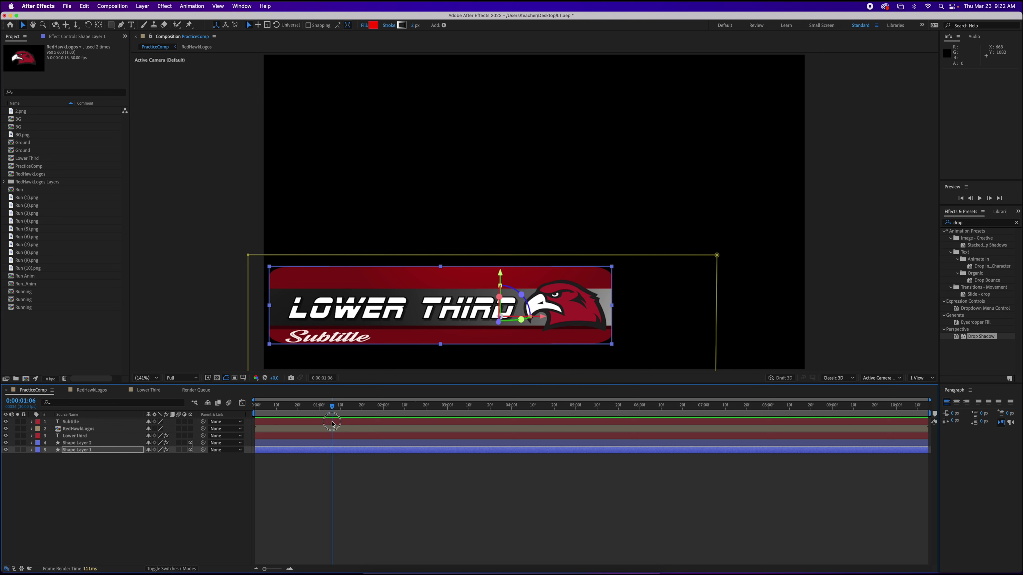